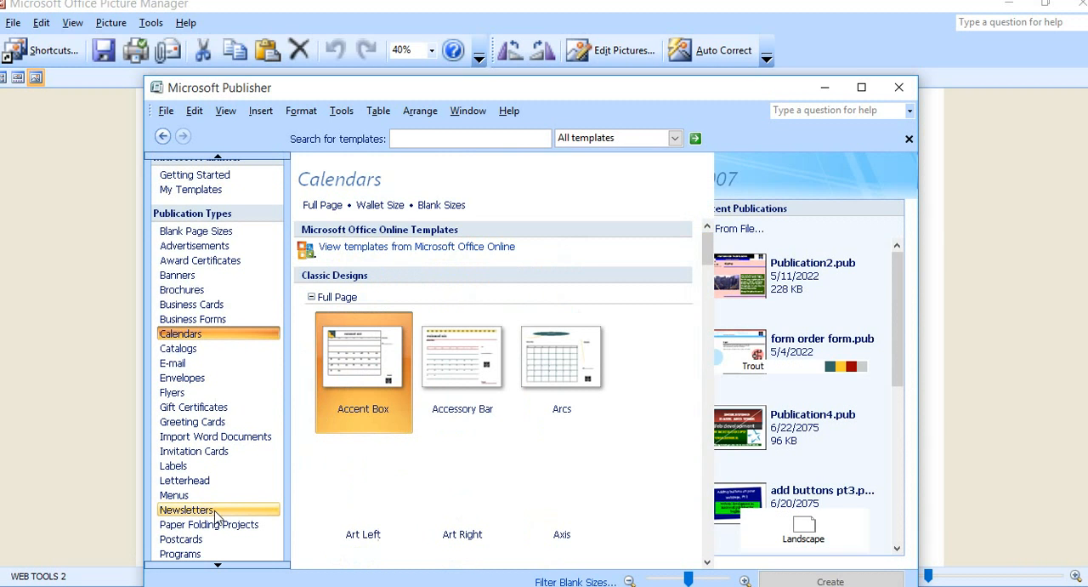
Browse the Web Sites publication templates in the maximized window down to the blank sizes and select the Tilt design.
scroll(213, 527, down, 1)
scroll(195, 545, down, 1)
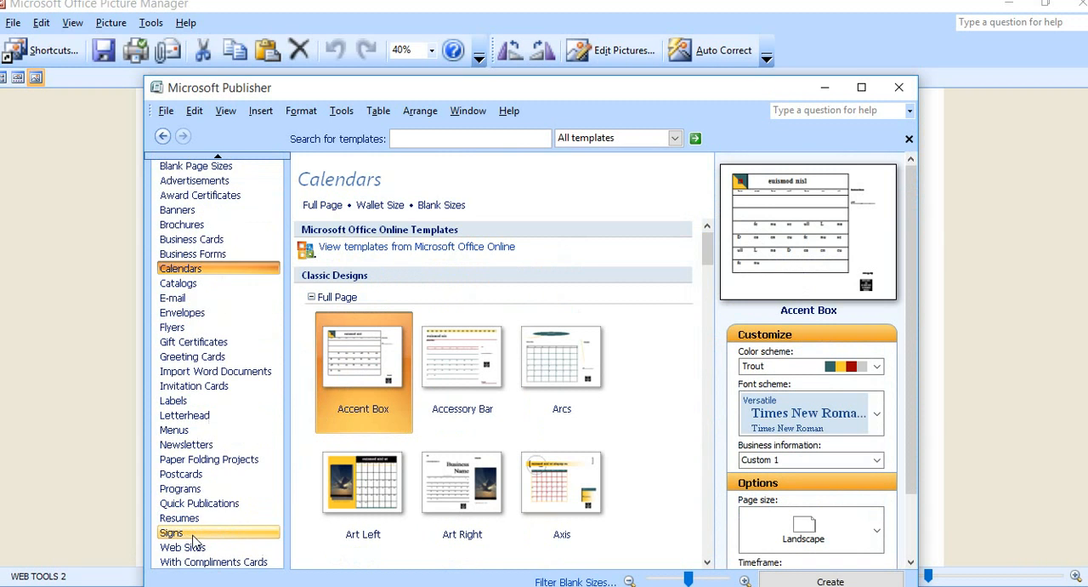
click(185, 548)
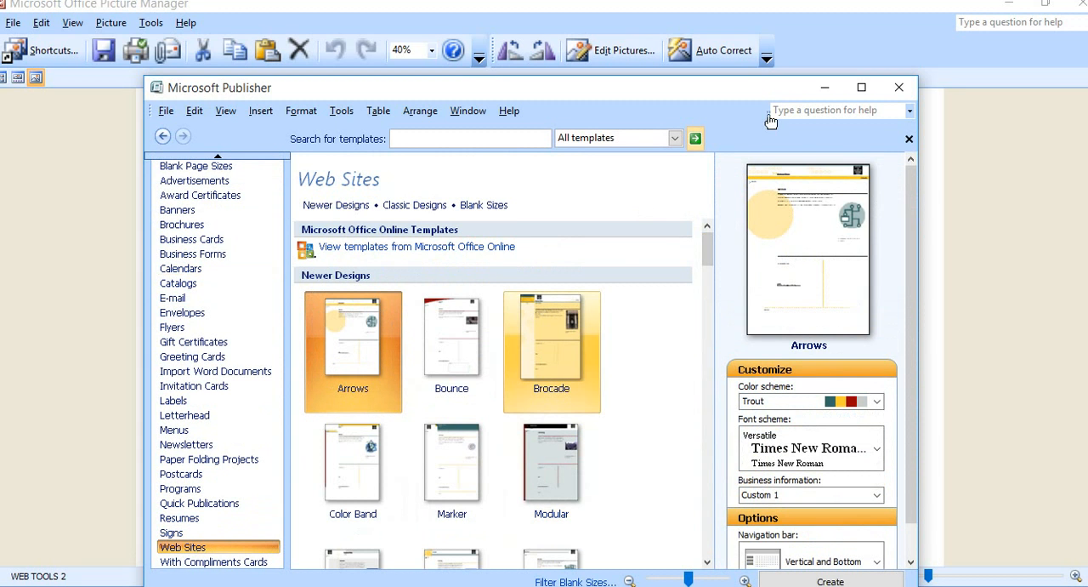
click(861, 88)
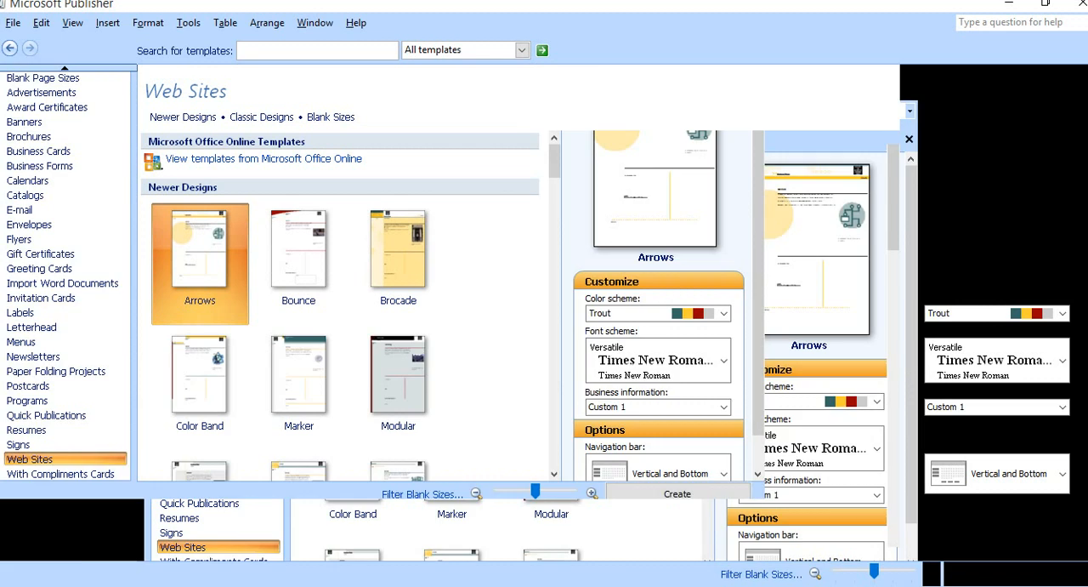
scroll(492, 442, down, 5)
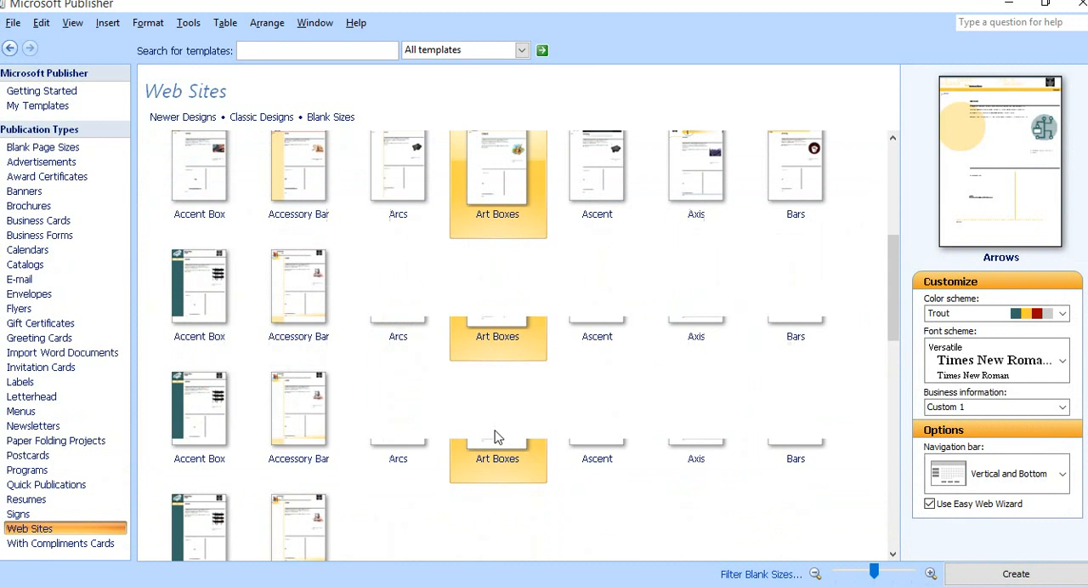
scroll(495, 439, down, 3)
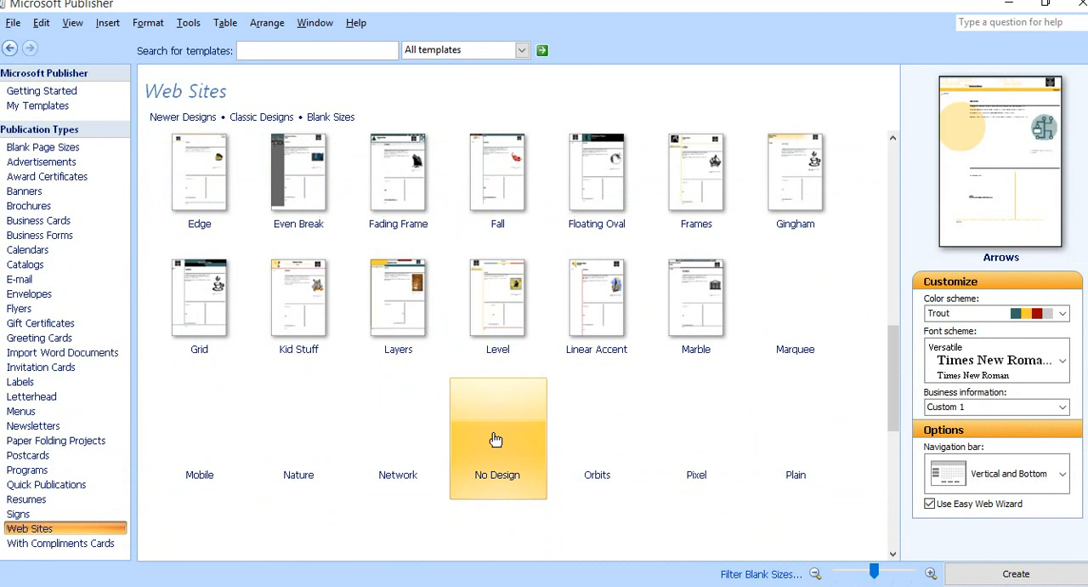
scroll(439, 406, down, 5)
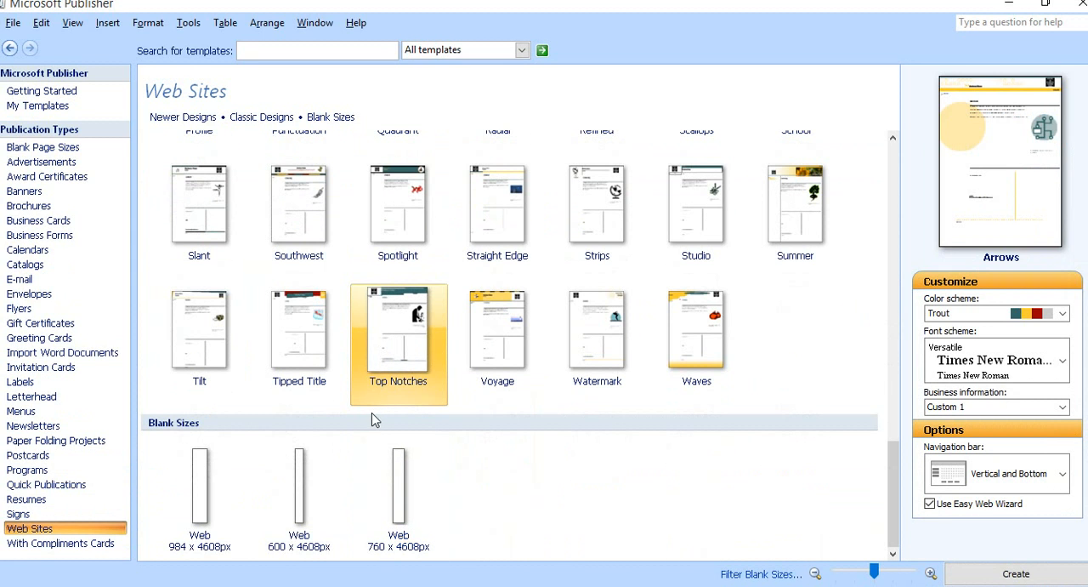
click(198, 351)
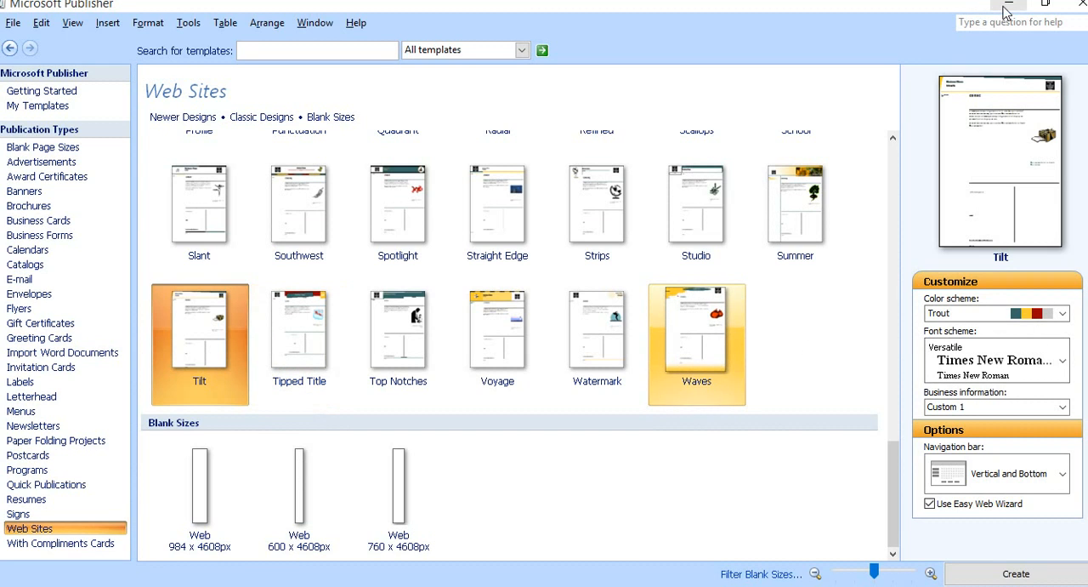
Switch to the open Publication4 web publication.
mouse_move(737, 1)
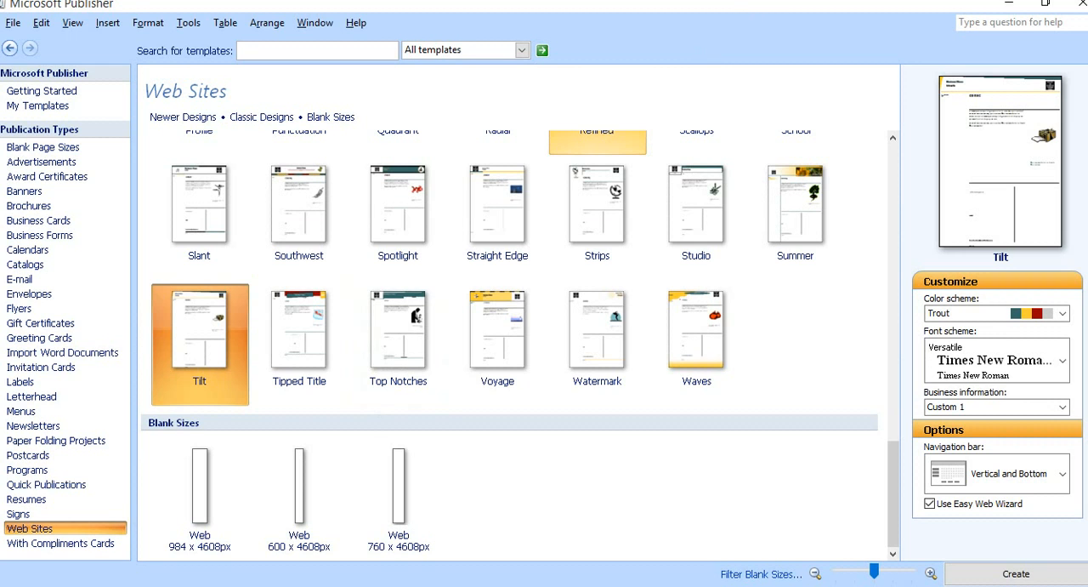
click(753, 1)
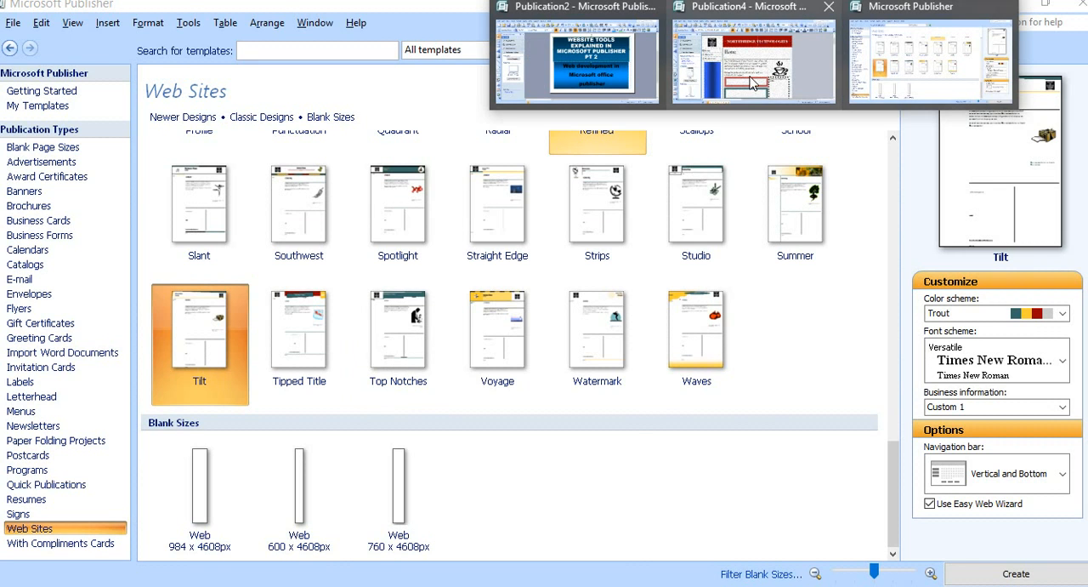
click(753, 83)
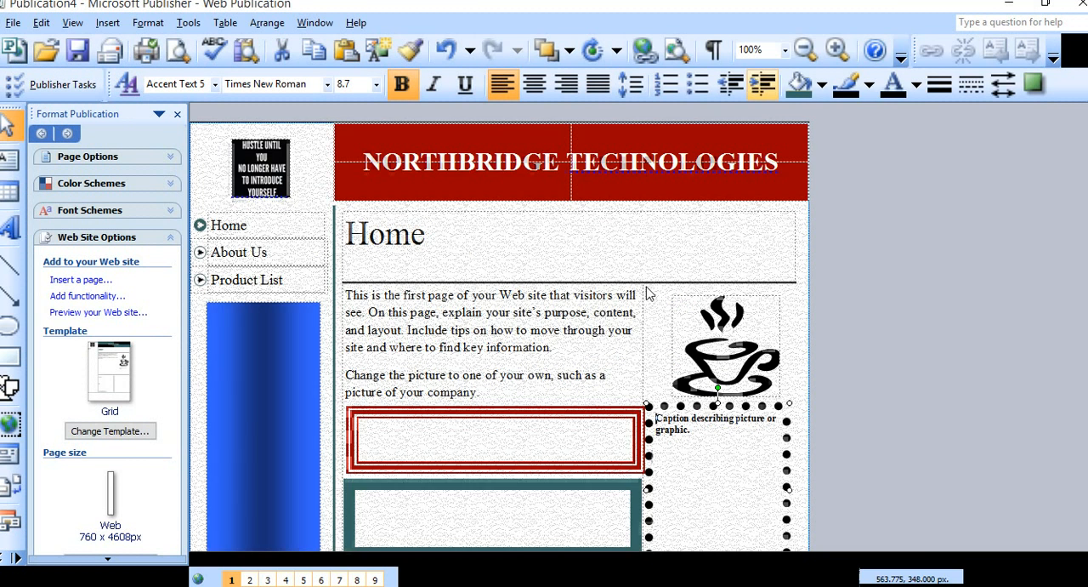
Examine the Home page's body text, navigation links, bordered boxes and contact section down to the empty area below.
click(457, 388)
key(ctrl+a)
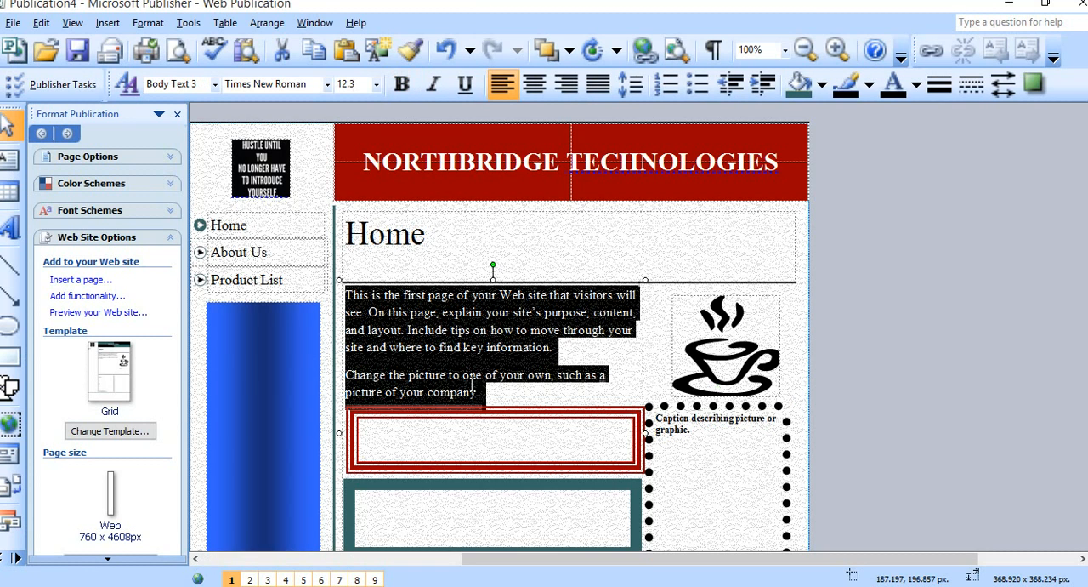
scroll(215, 341, down, 3)
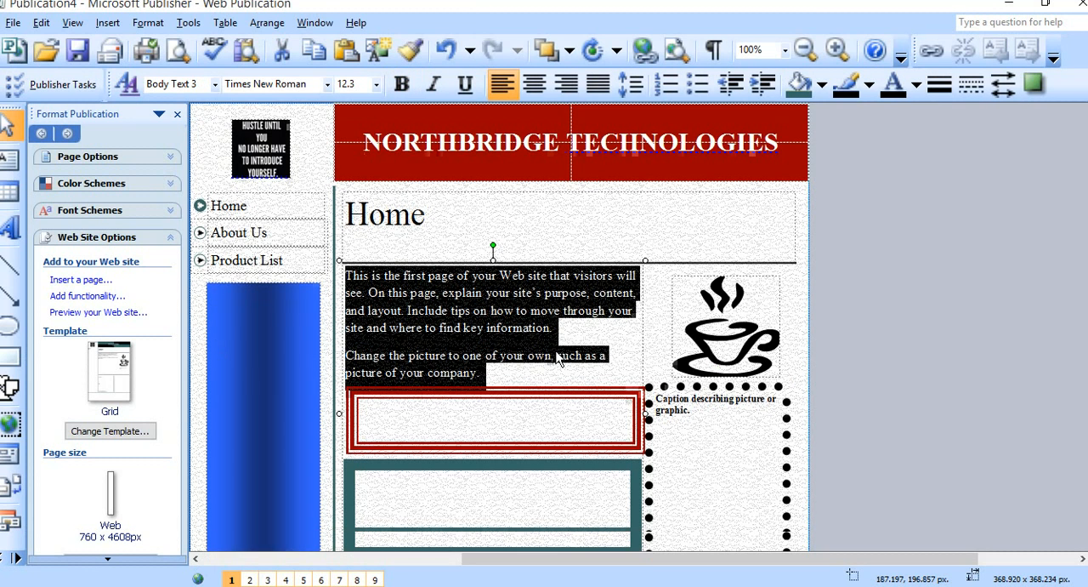
scroll(256, 213, up, 1)
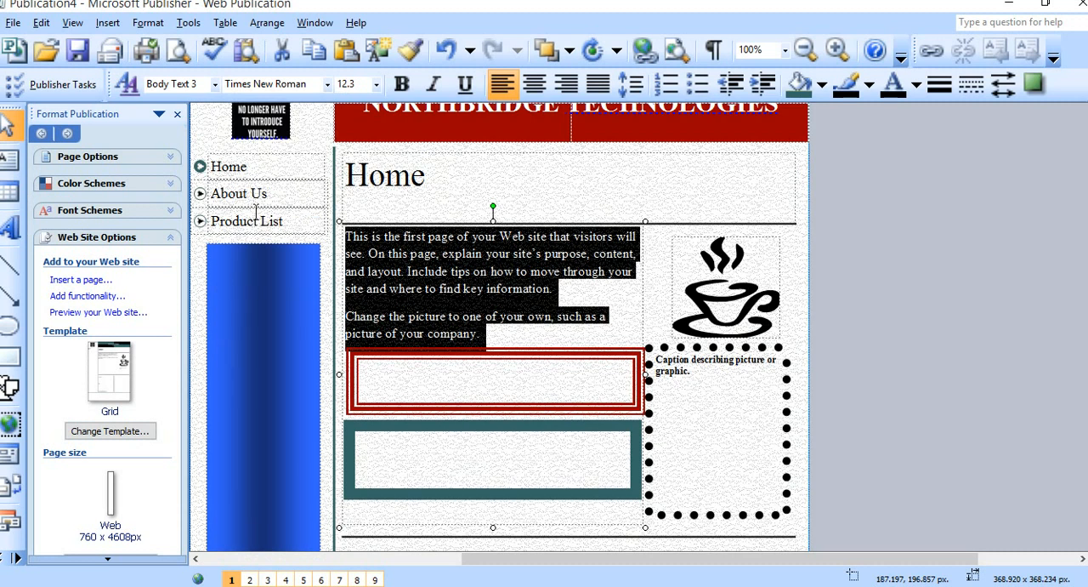
click(253, 193)
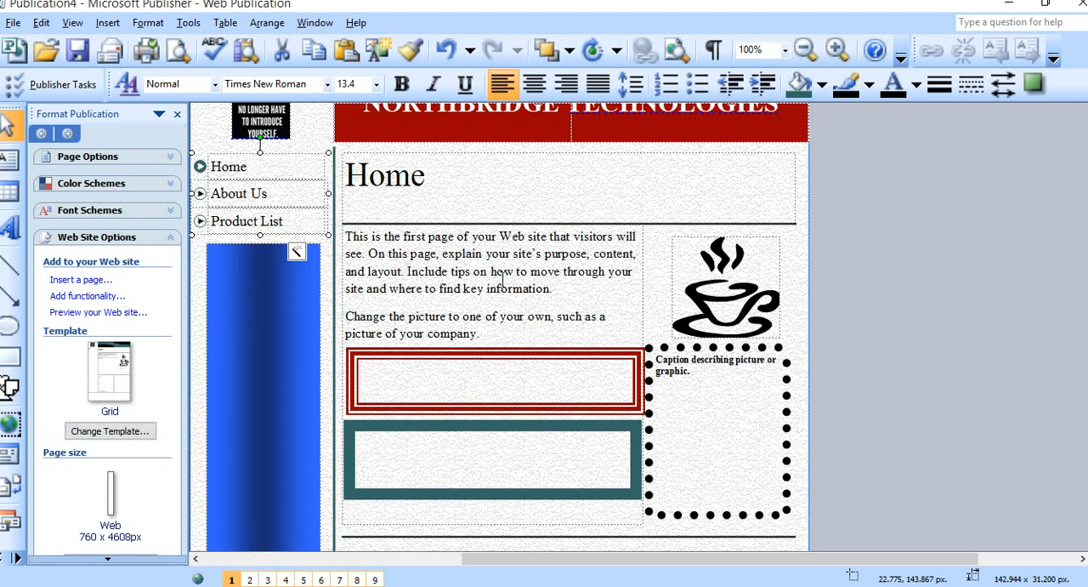
scroll(502, 314, down, 7)
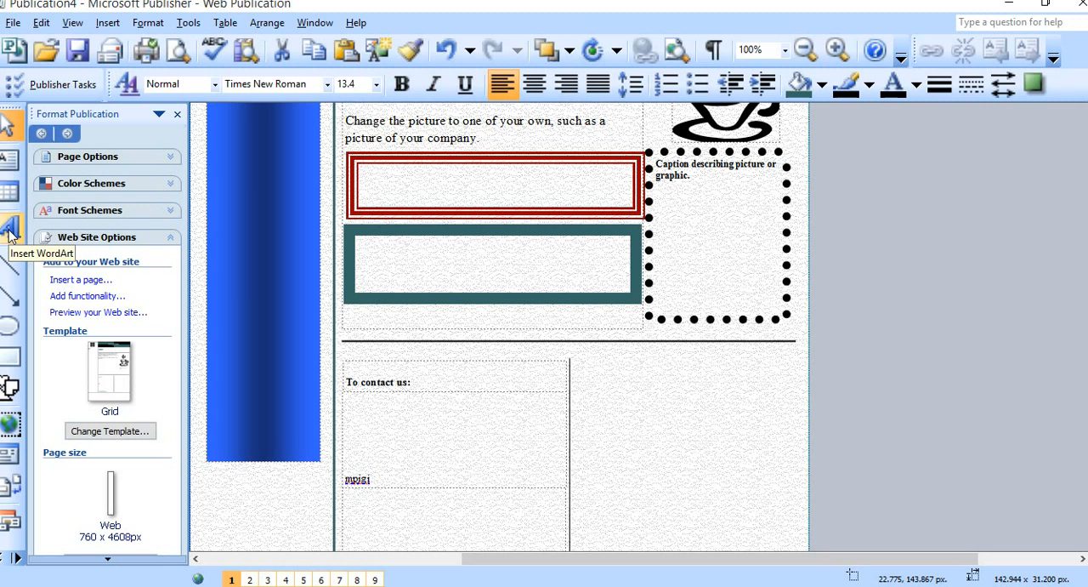
scroll(638, 386, down, 4)
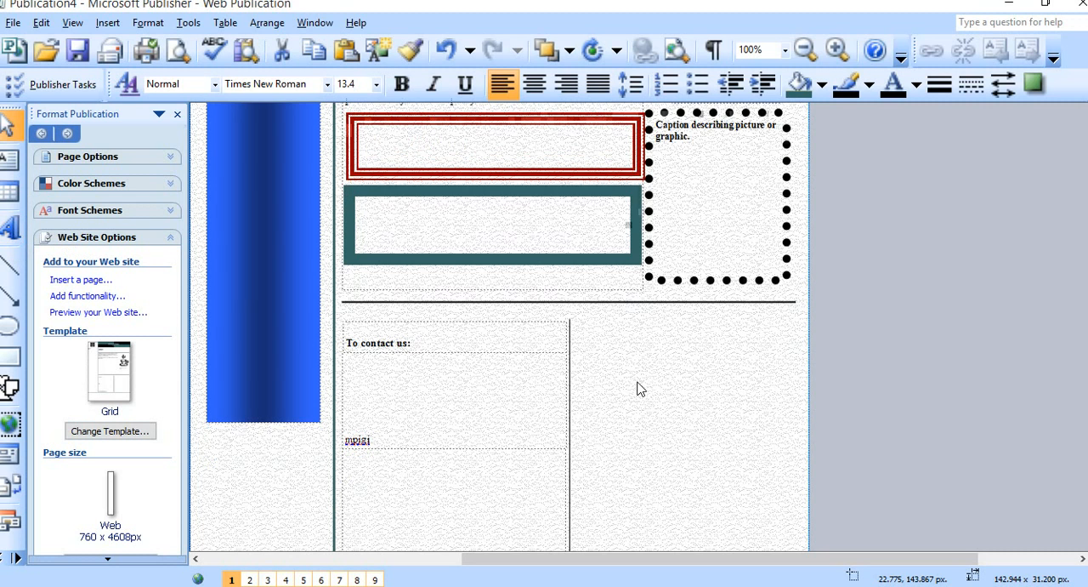
click(478, 352)
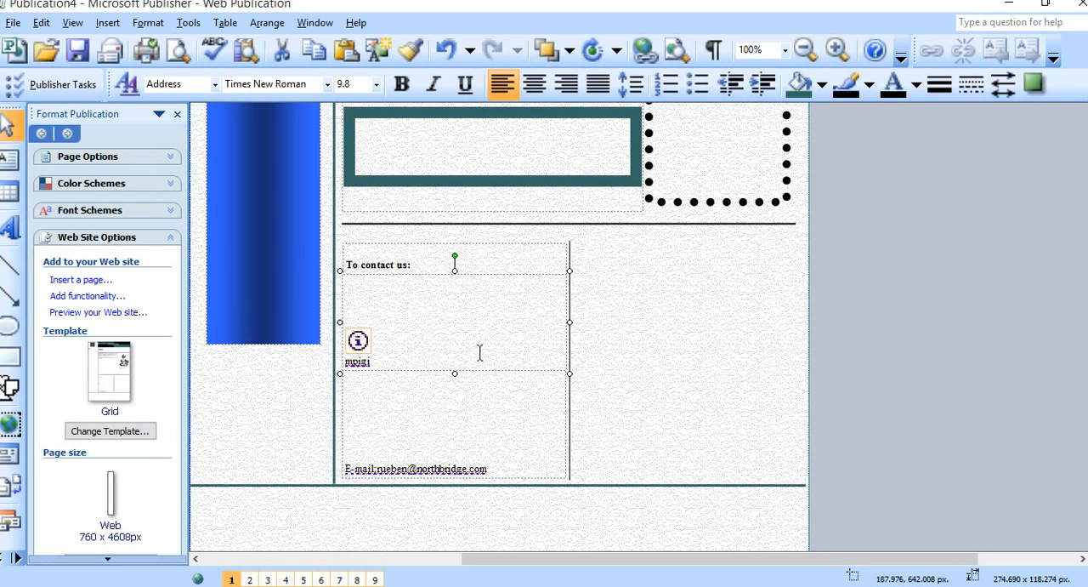
scroll(479, 347, down, 6)
scroll(493, 352, down, 2)
click(477, 371)
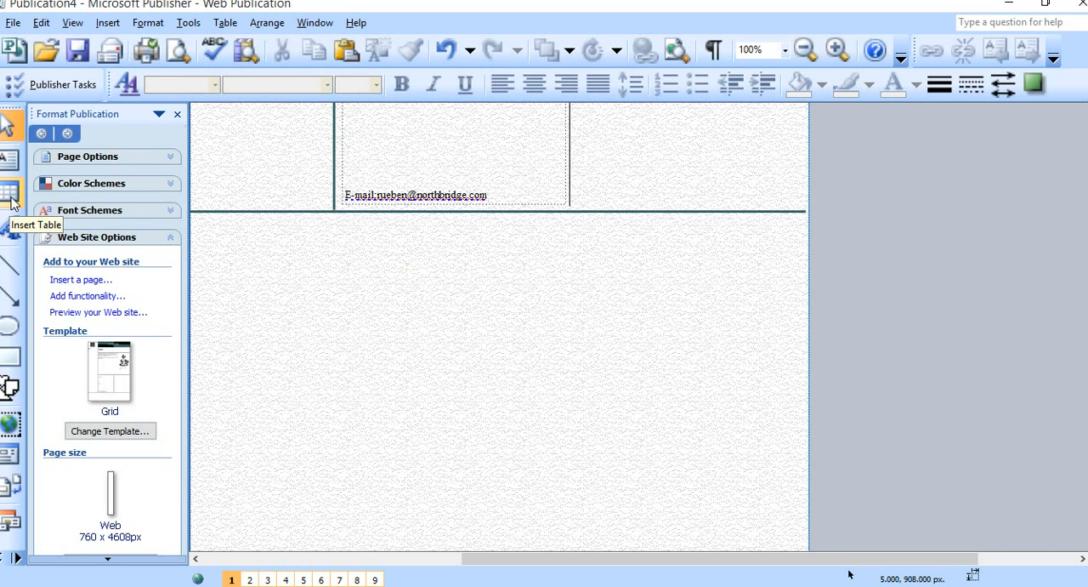
Start a new WordArt object using the black arched style in the first row, third column of the gallery.
click(11, 230)
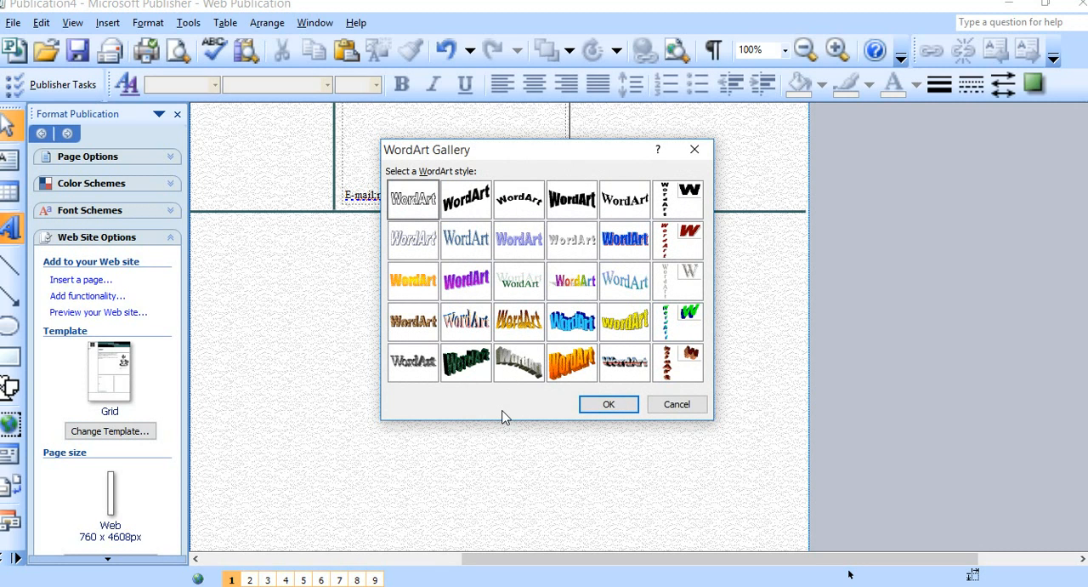
click(519, 204)
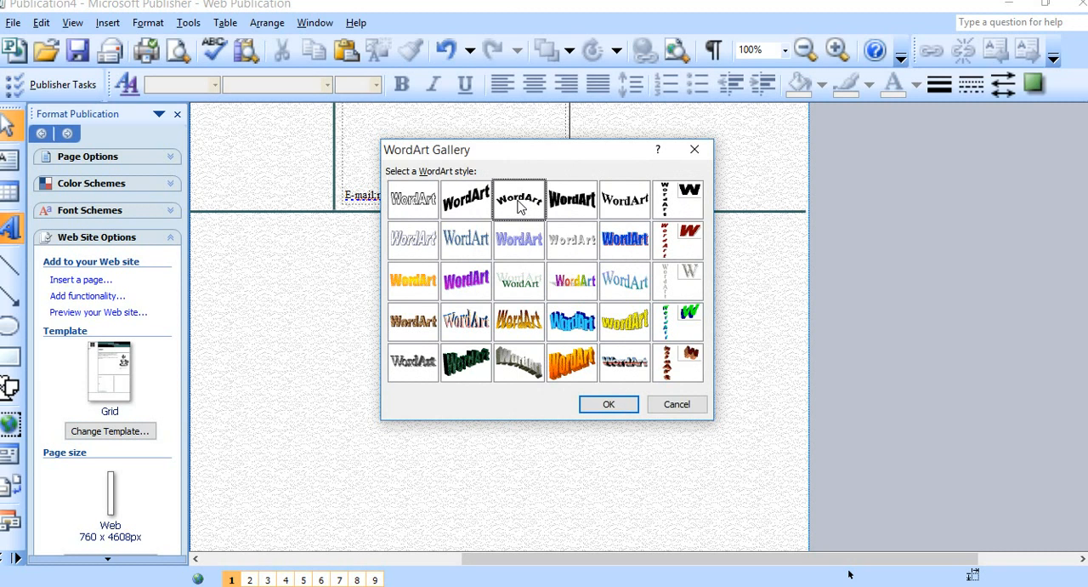
click(597, 411)
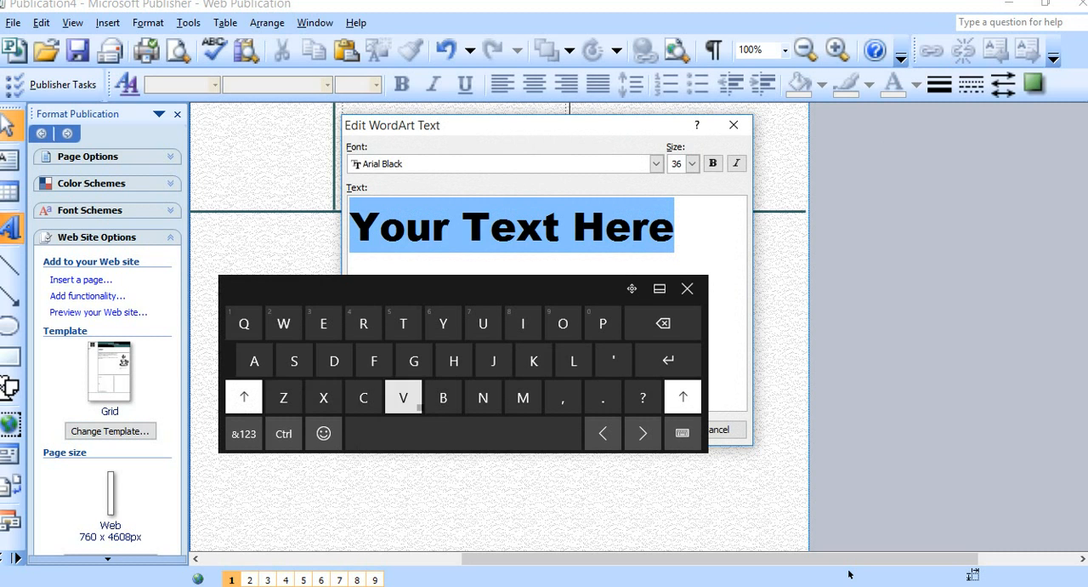
Enter NORTHBRIDGE TECHNOLOGIES as the WordArt text and close the on-screen keyboard.
text(NO)
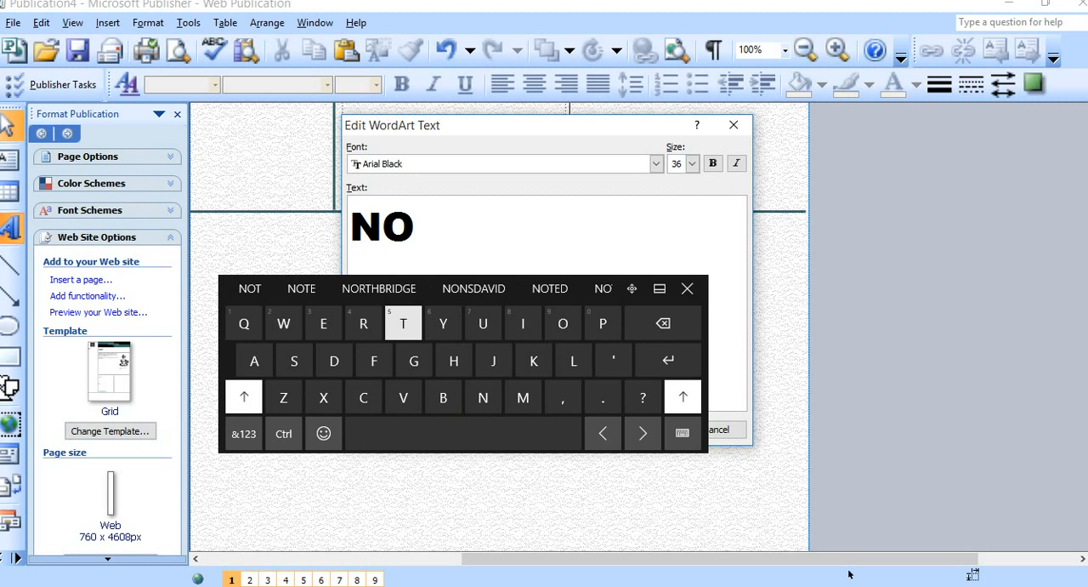
click(378, 289)
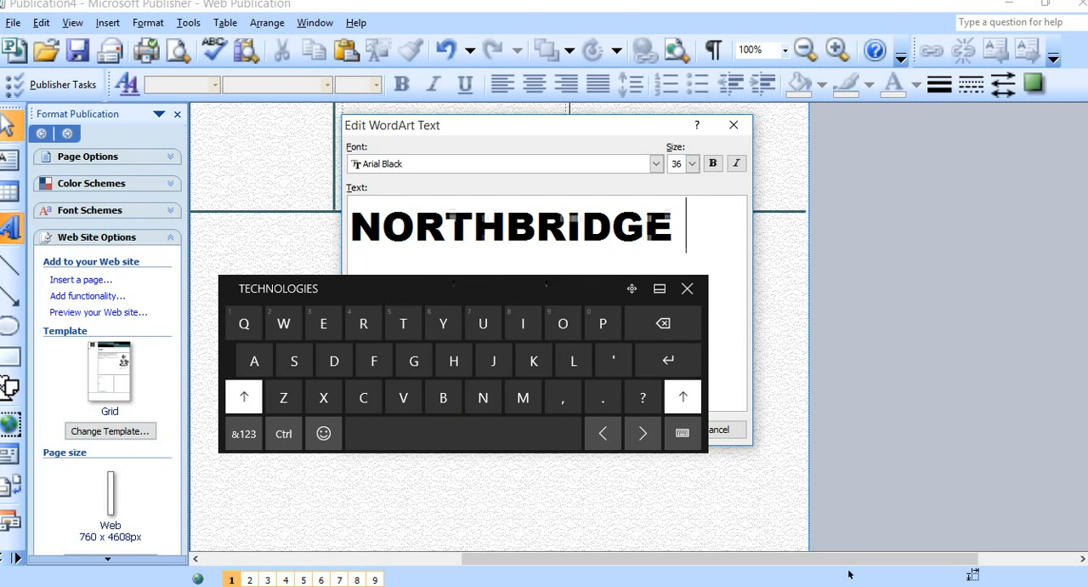
text(T)
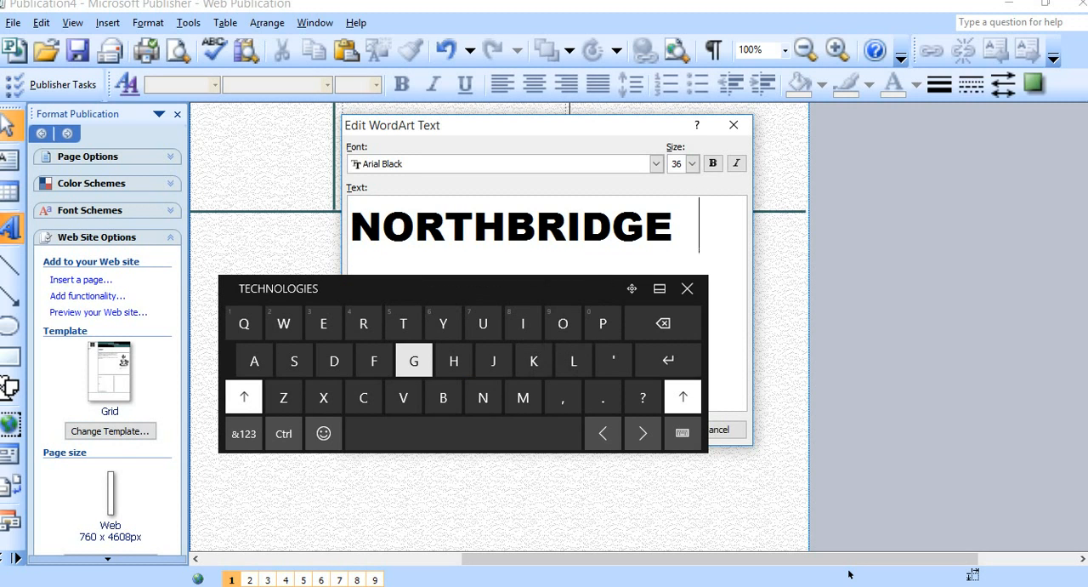
text(E)
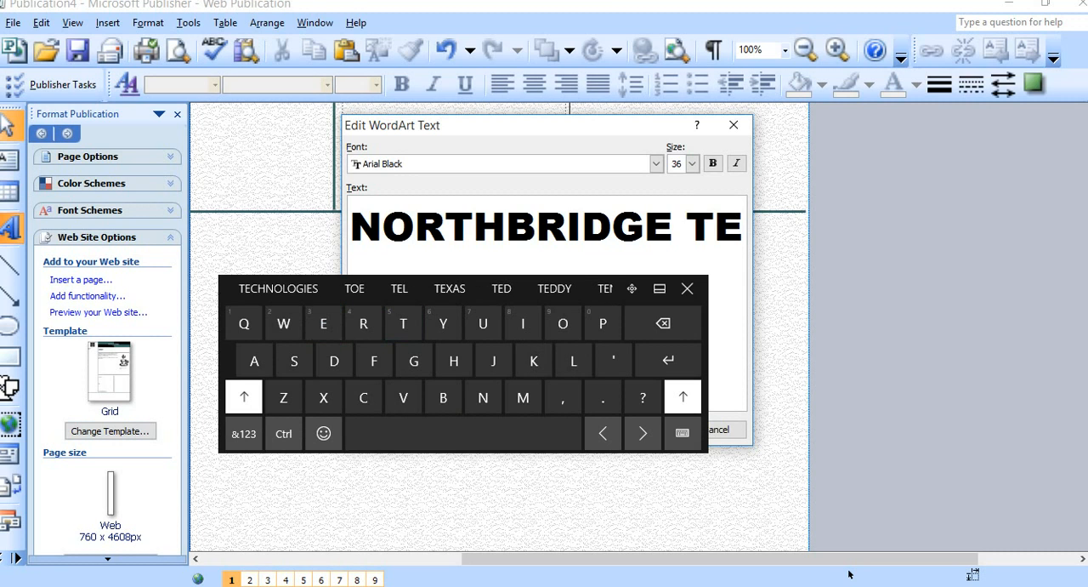
click(278, 288)
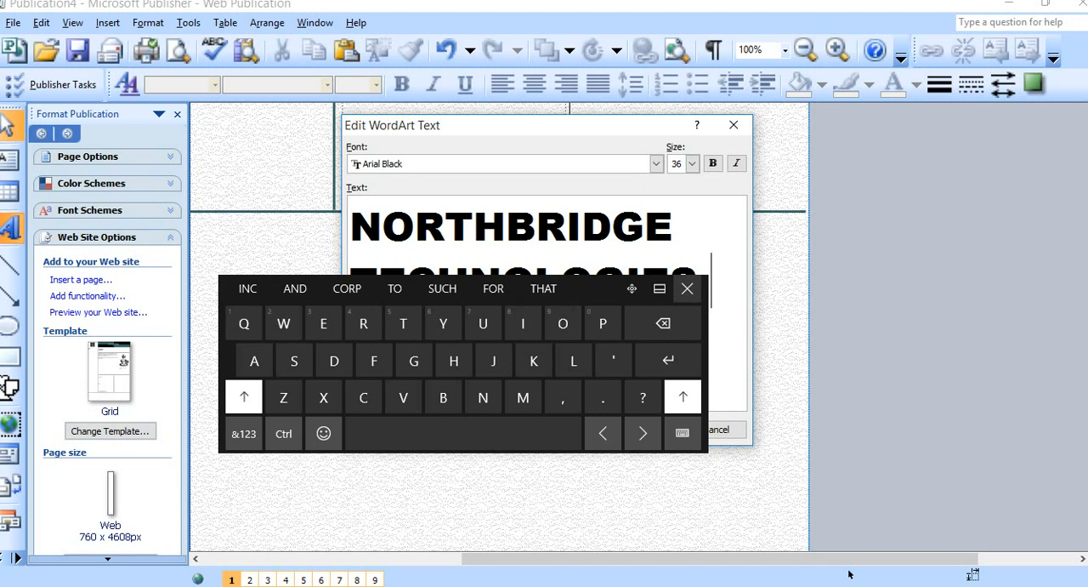
click(687, 288)
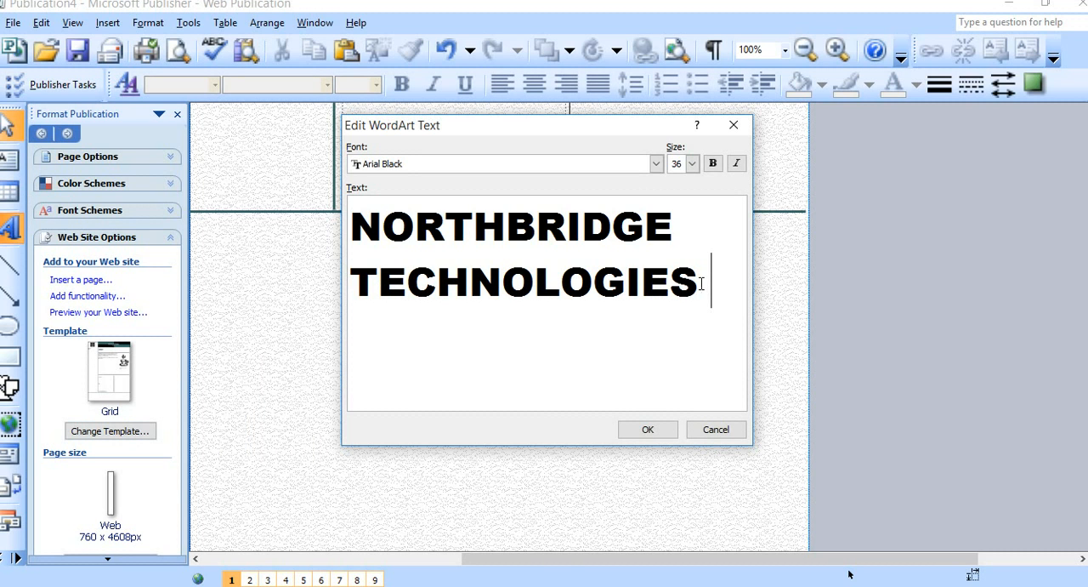
Set the font of the whole WordArt text to Bodoni MT.
drag(663, 282, 677, 246)
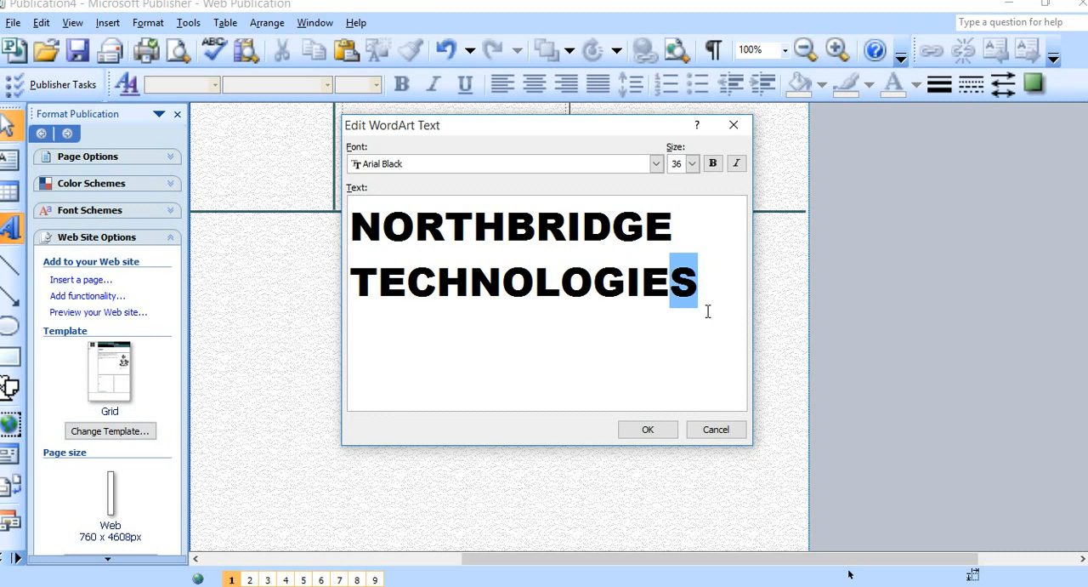
drag(708, 311, 324, 235)
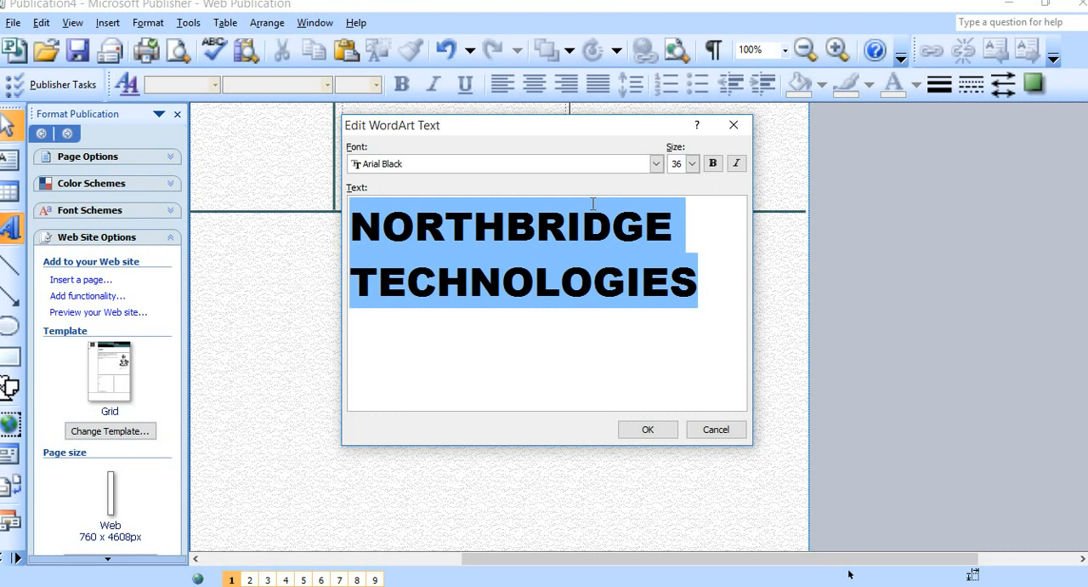
click(656, 164)
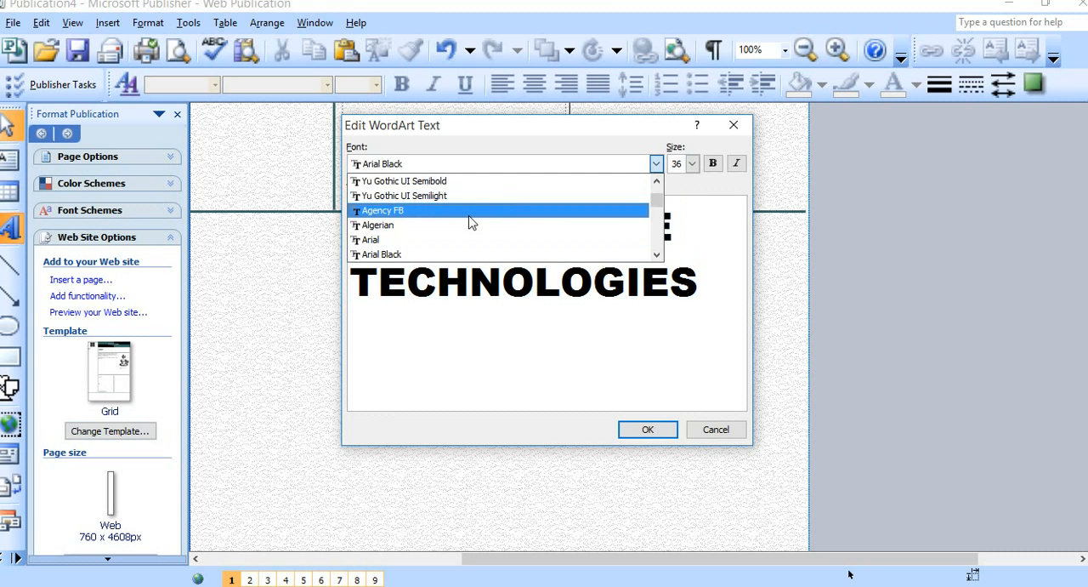
scroll(473, 228, down, 1)
scroll(474, 233, down, 3)
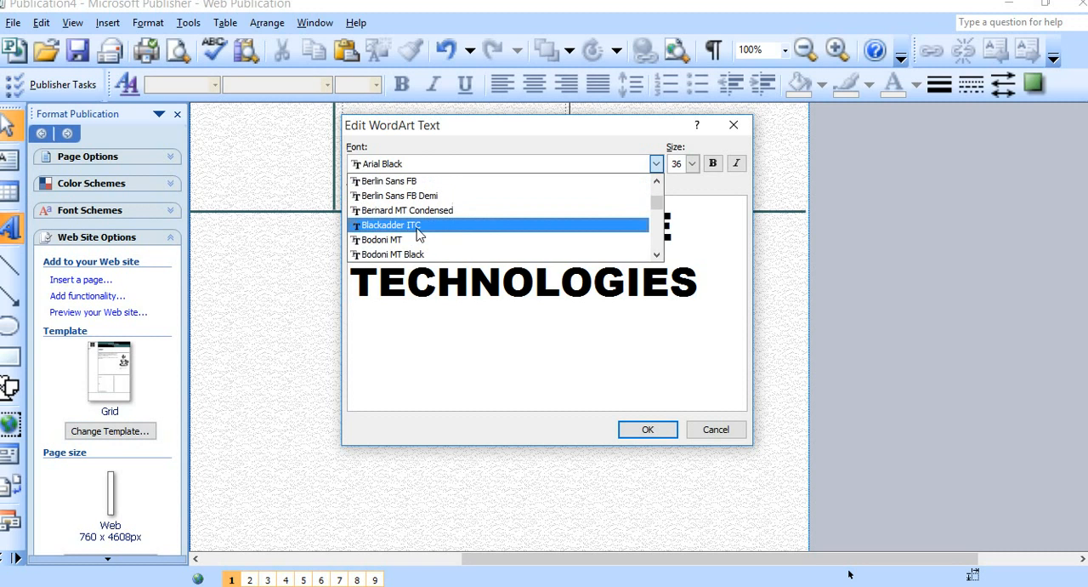
click(401, 240)
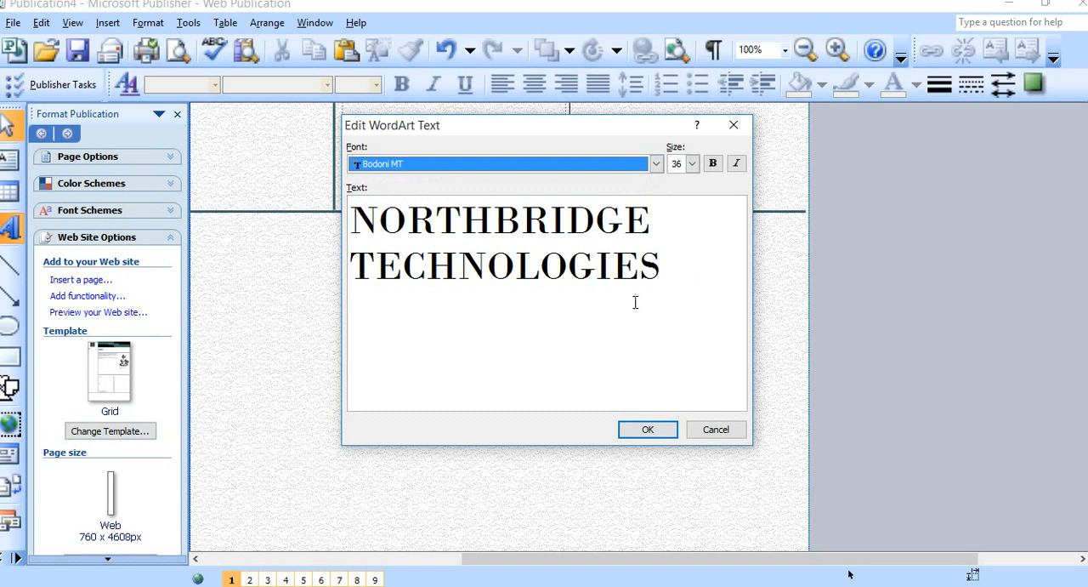
Make the whole NORTHBRIDGE TECHNOLOGIES WordArt text bold, keeping the font size at 36.
click(693, 163)
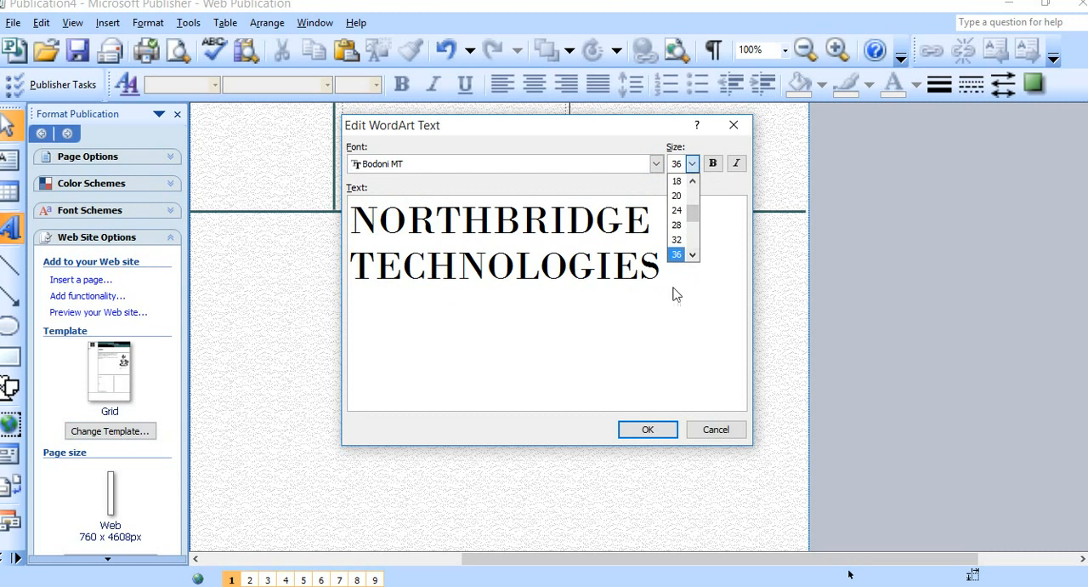
click(639, 321)
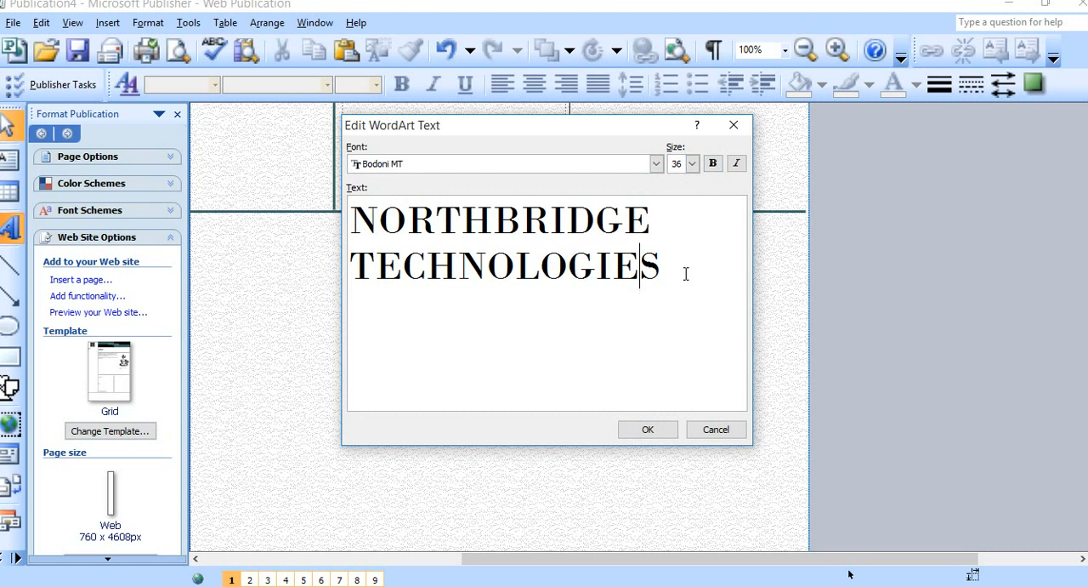
drag(685, 270, 361, 222)
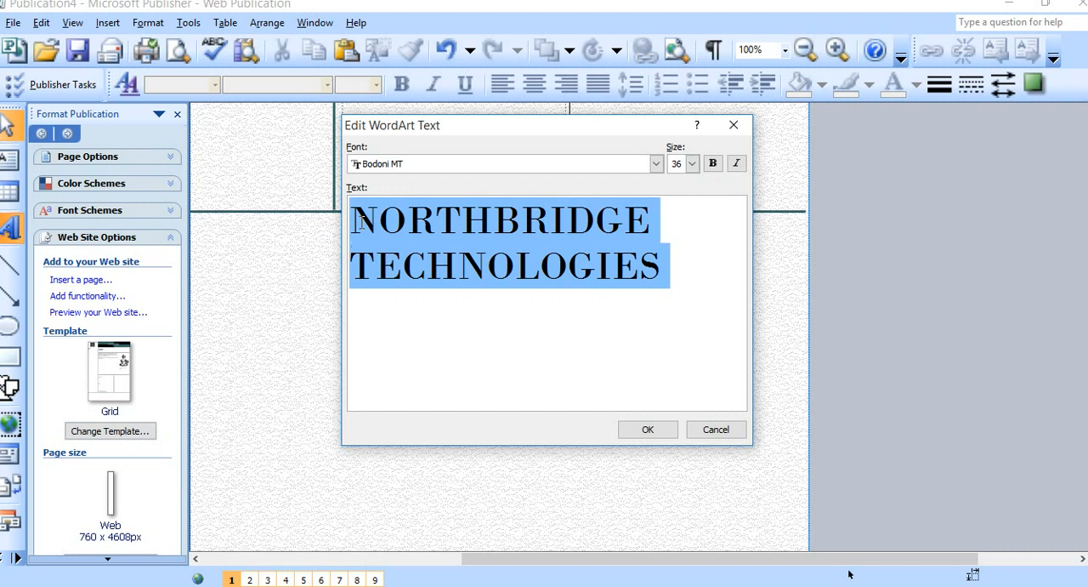
click(713, 163)
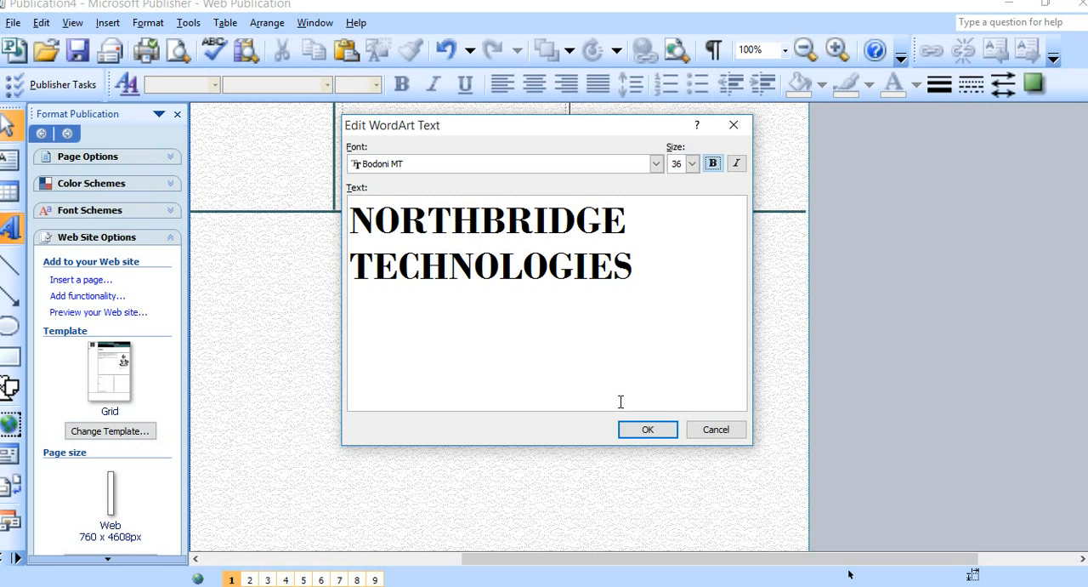
Try Copperplate Gothic Bold as the font of the WordArt text.
click(654, 164)
scroll(552, 196, down, 5)
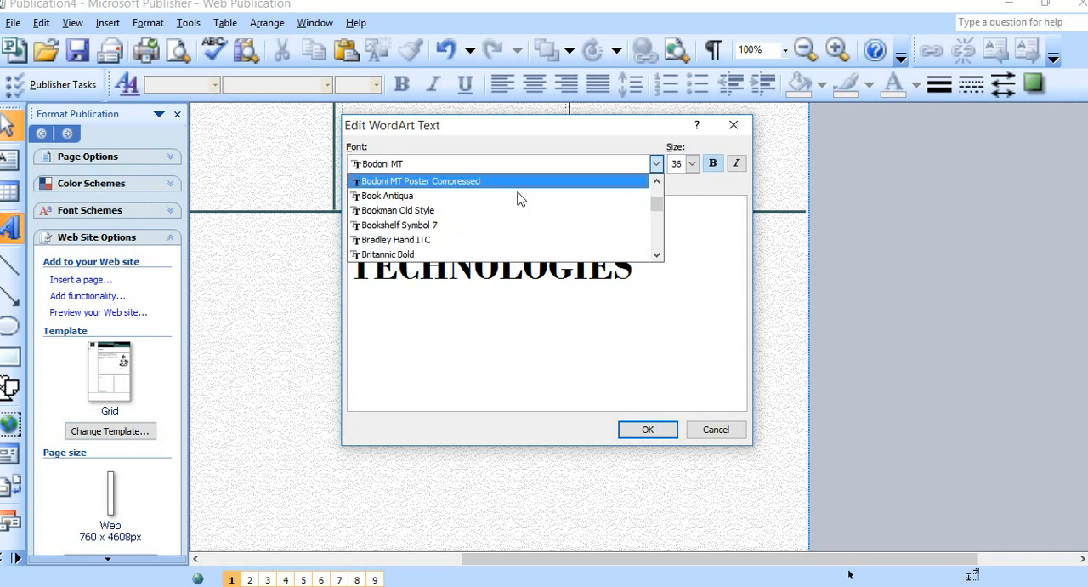
scroll(521, 188, down, 5)
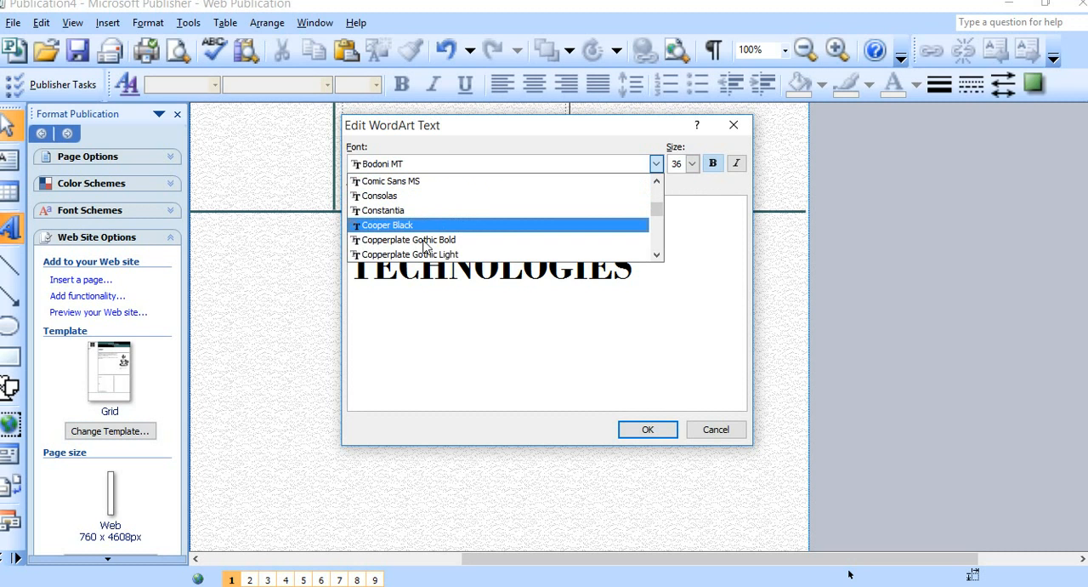
click(428, 239)
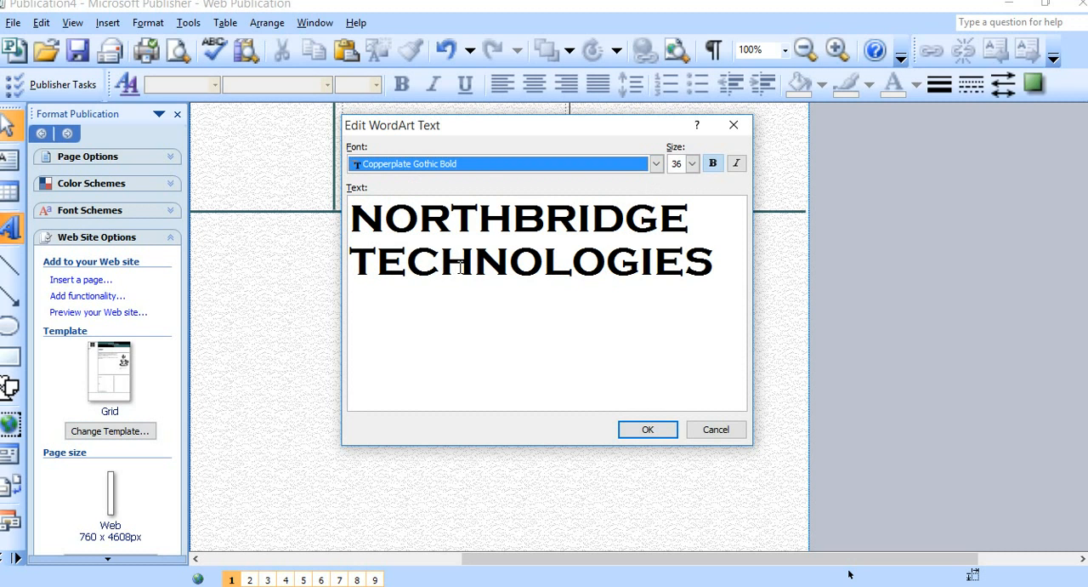
Try Bodoni MT Condensed as the font of the WordArt text.
click(655, 163)
scroll(549, 214, up, 3)
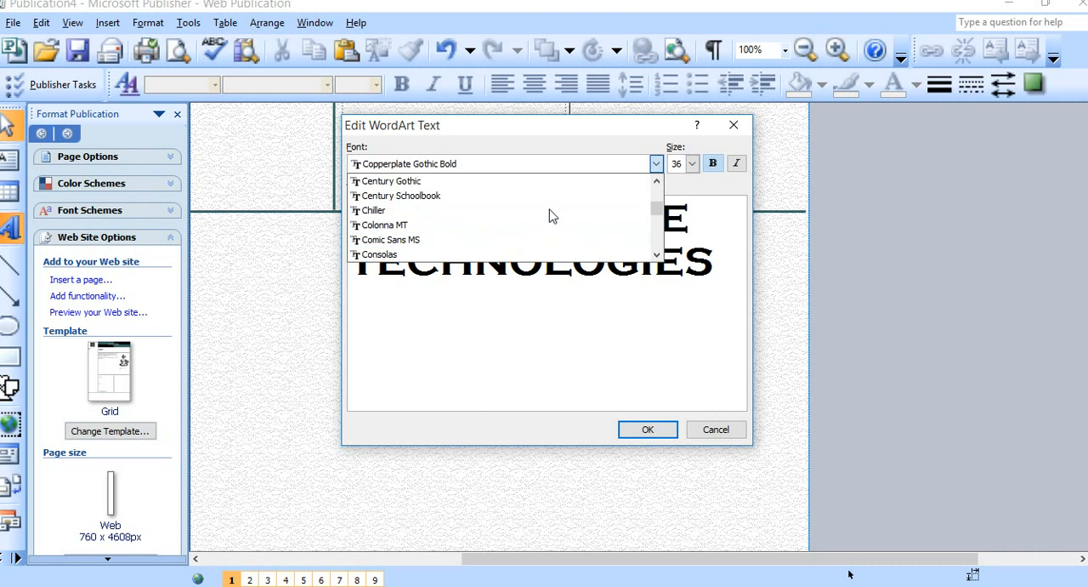
scroll(550, 215, up, 3)
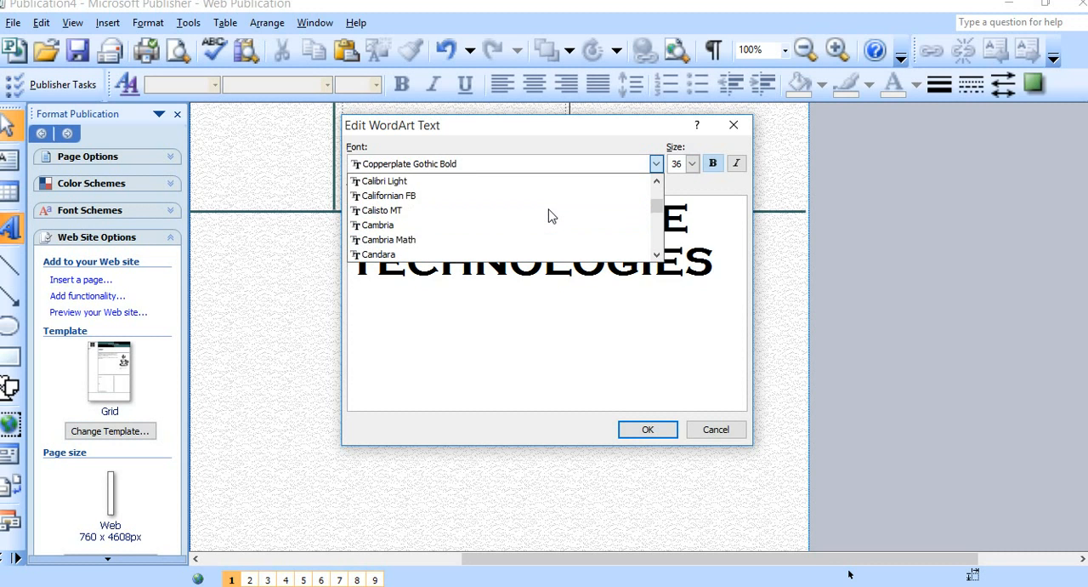
scroll(550, 214, up, 1)
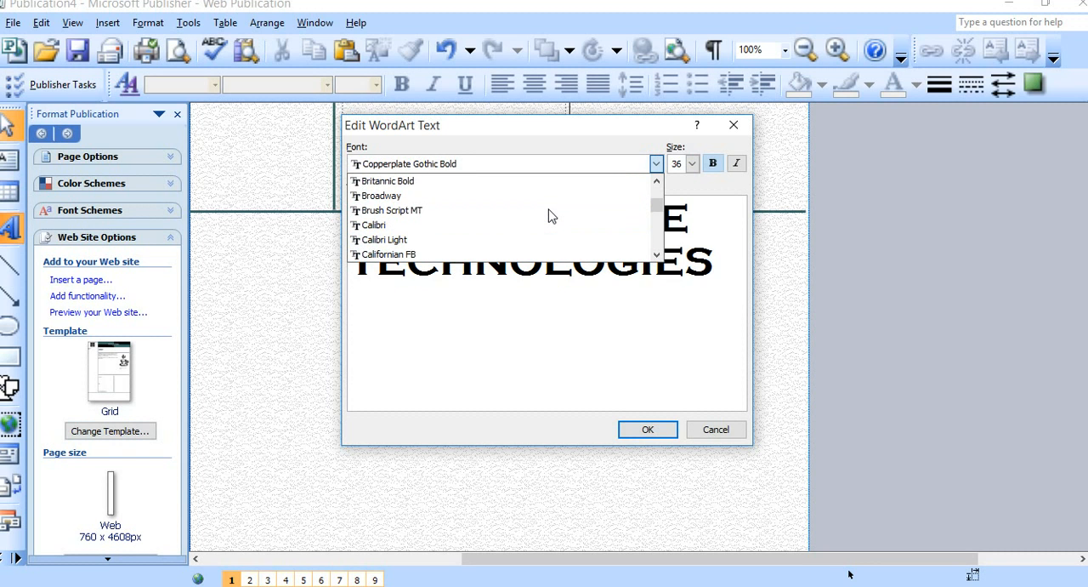
scroll(500, 230, up, 3)
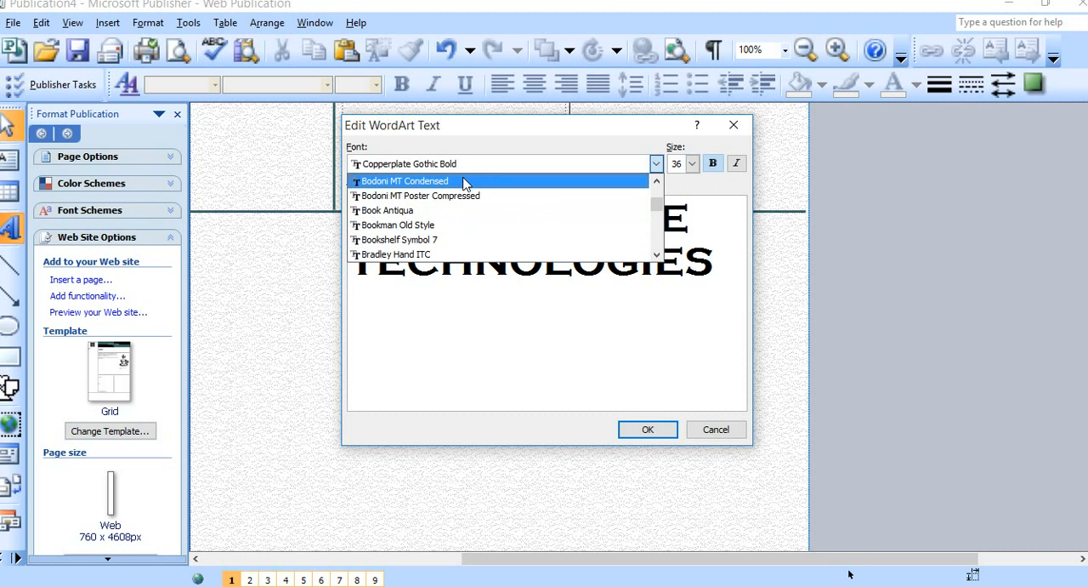
click(466, 183)
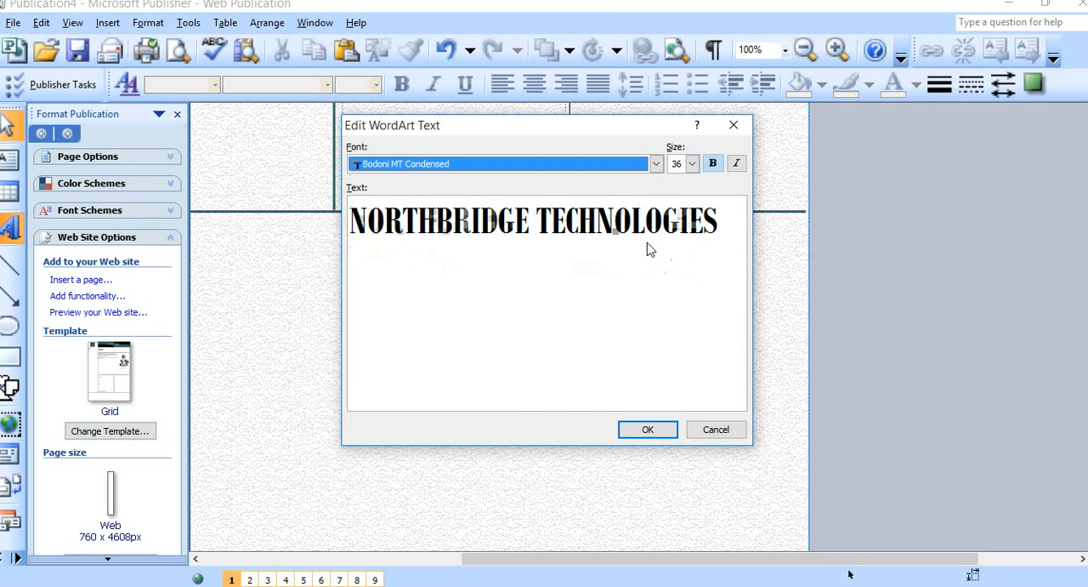
Set the WordArt font back to Bodoni MT and insert the WordArt on the page.
click(656, 163)
scroll(522, 197, up, 1)
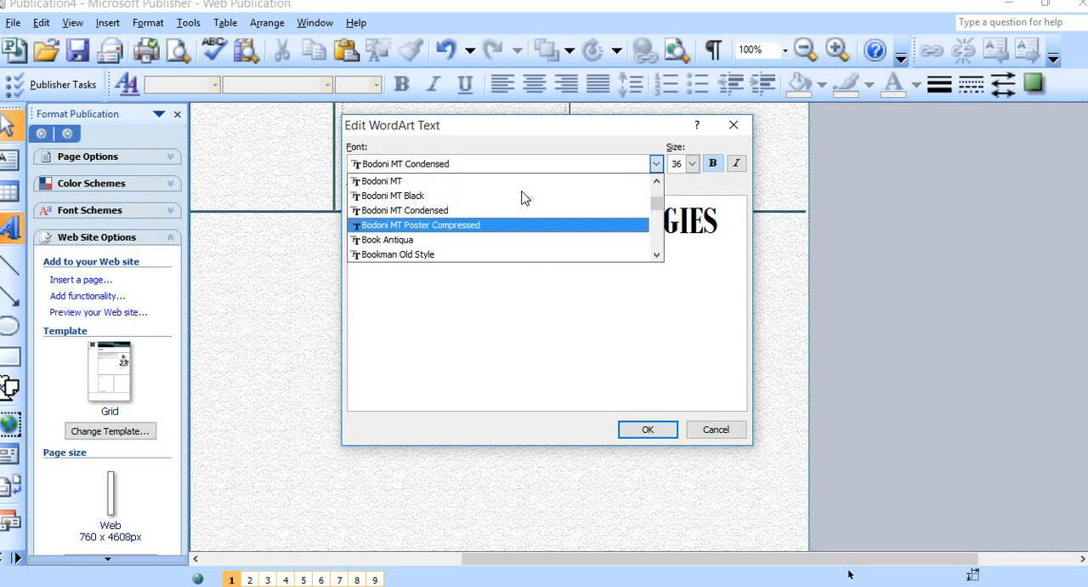
click(453, 181)
click(656, 163)
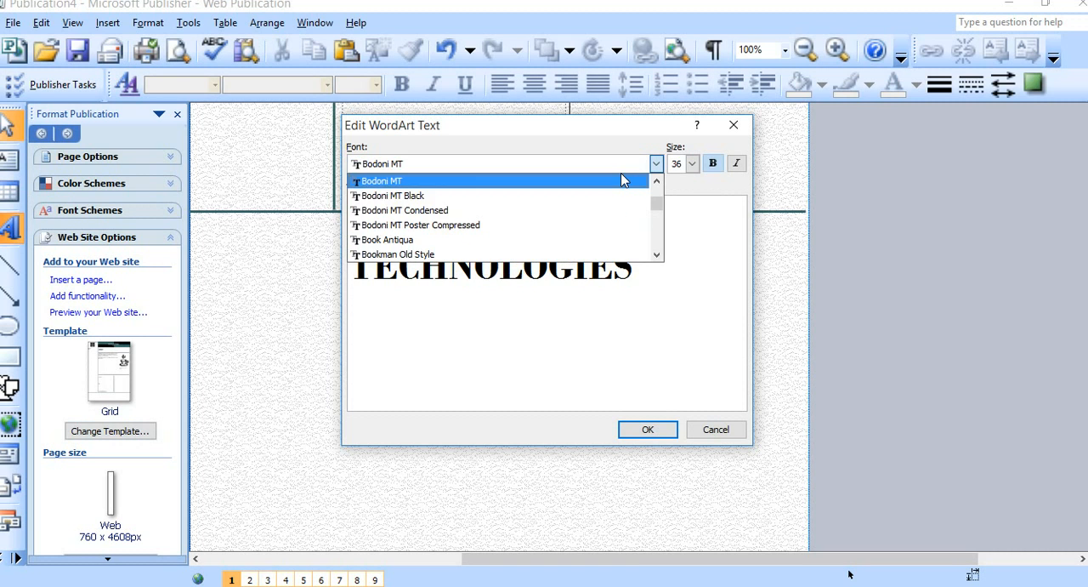
scroll(538, 199, up, 3)
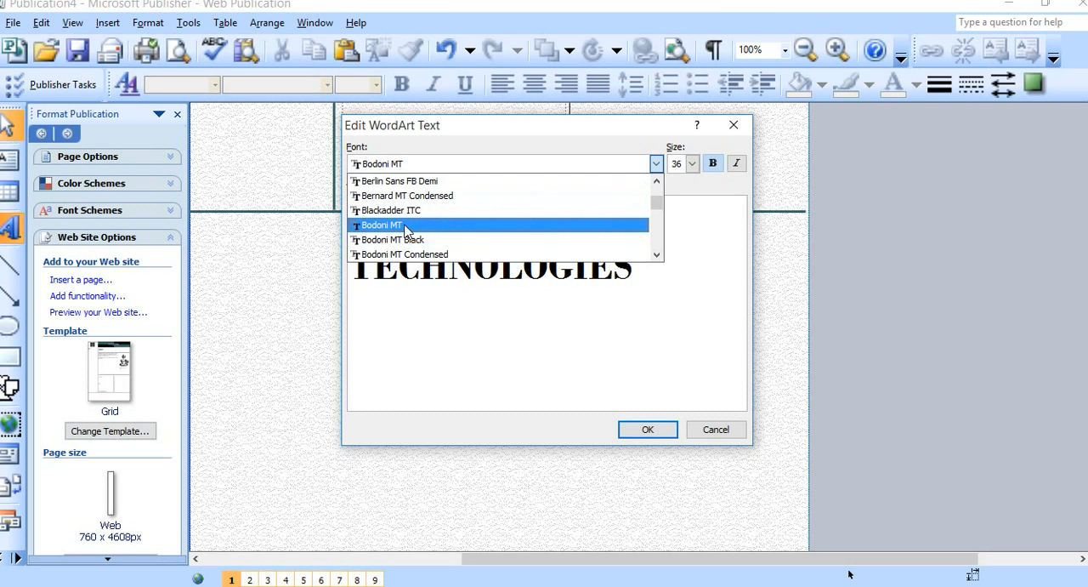
click(406, 226)
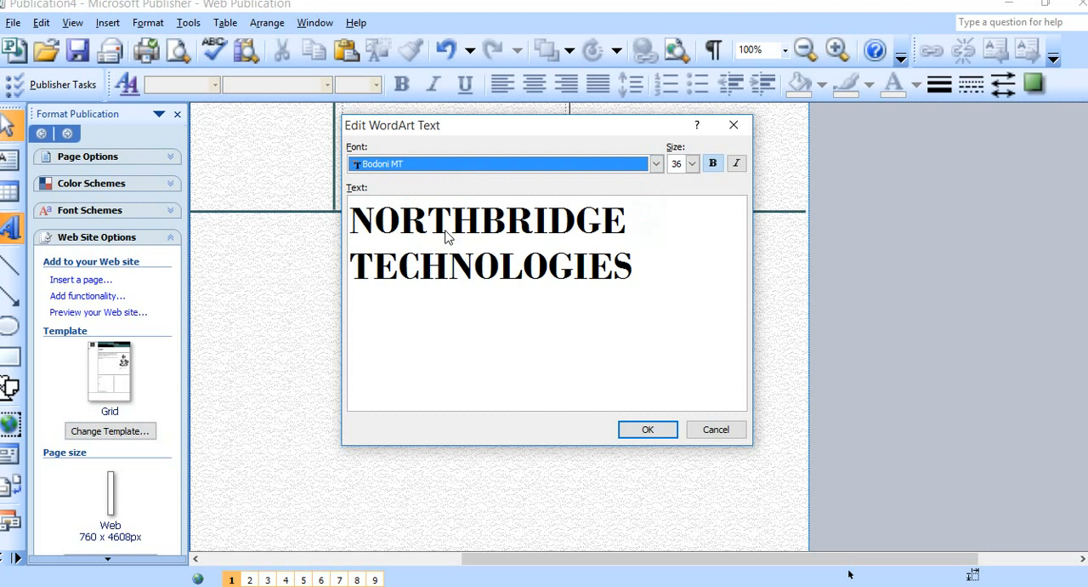
click(645, 430)
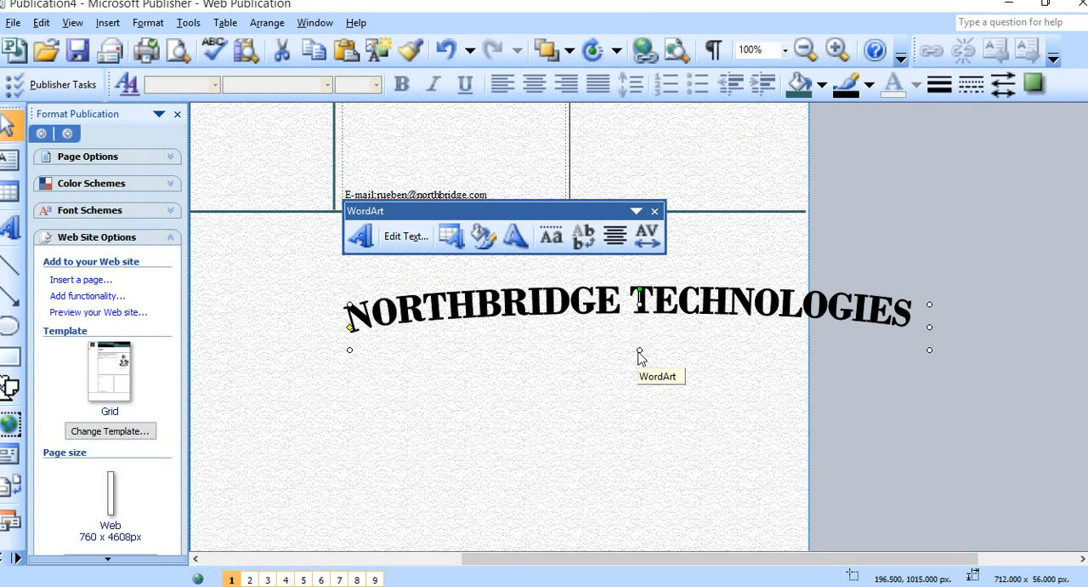
Move the WordArt to the page's left edge and stretch its arch to about 712 x 652 px.
drag(639, 349, 600, 408)
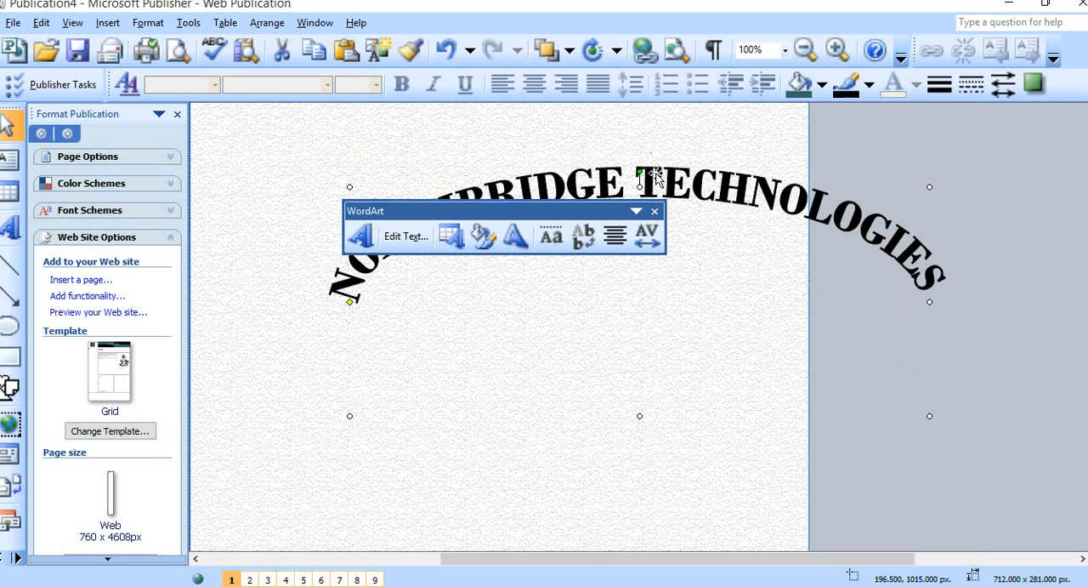
drag(649, 176, 489, 139)
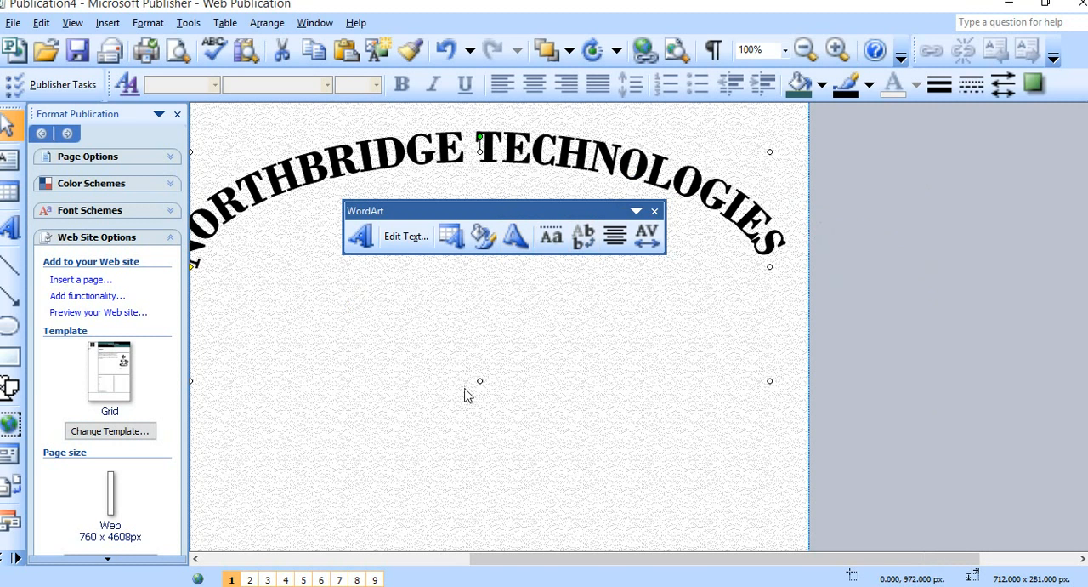
drag(481, 380, 418, 468)
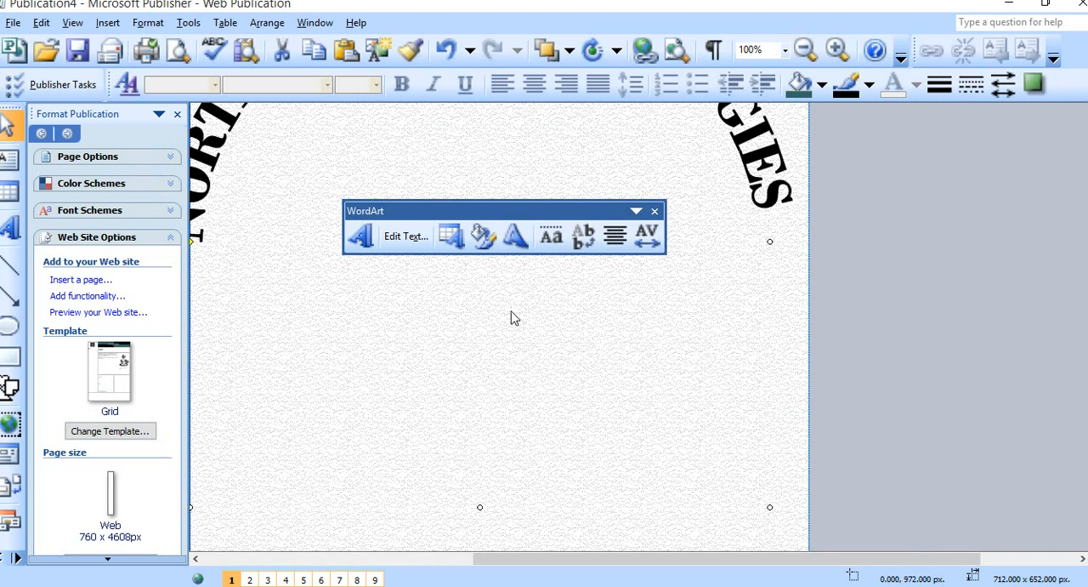
Close the Format Publication task pane and check the full extent of the WordArt arch against the page edges.
scroll(514, 318, up, 2)
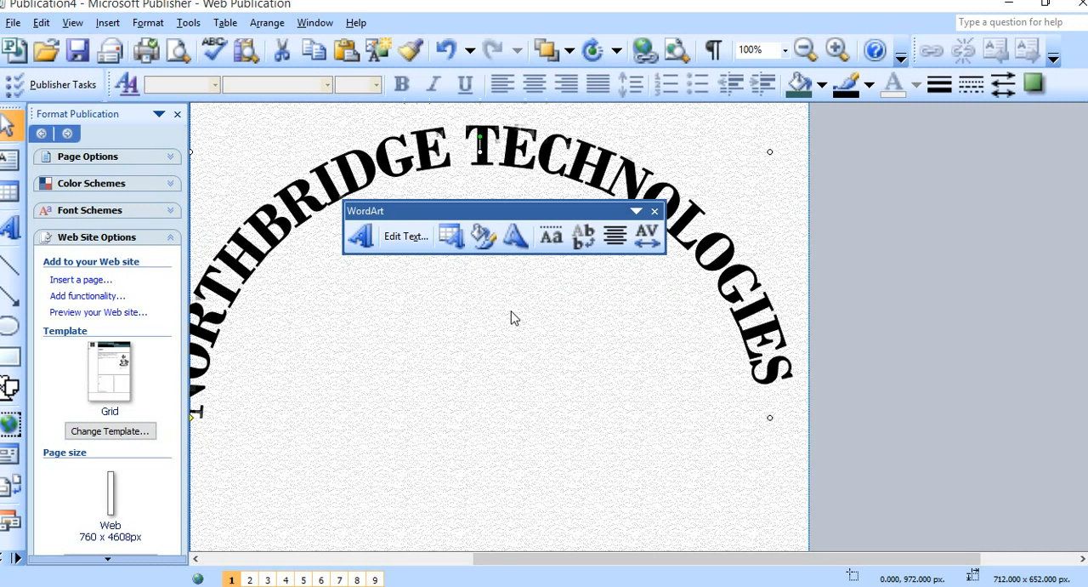
click(177, 113)
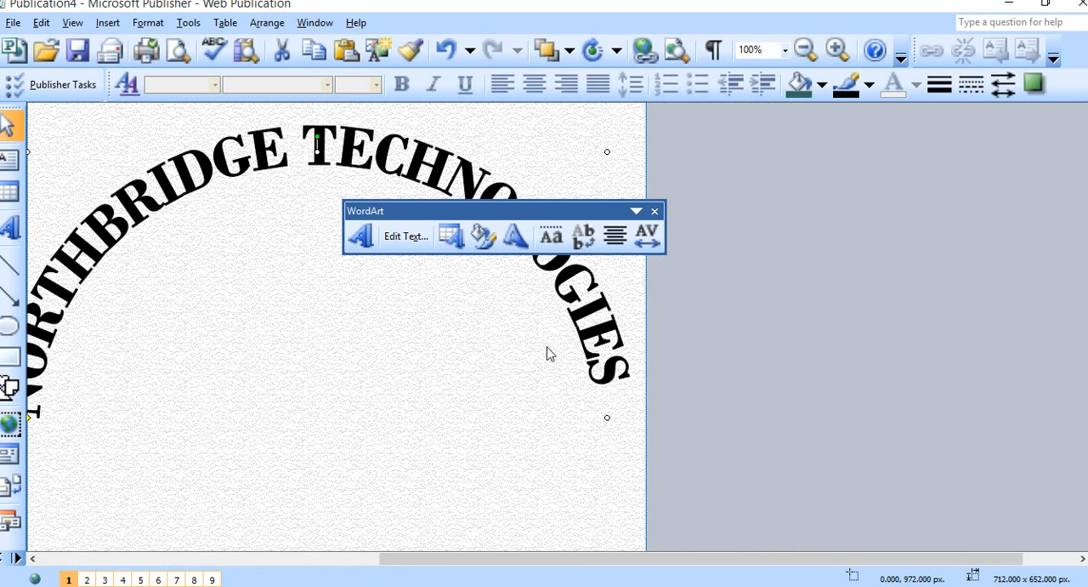
drag(590, 568, 491, 567)
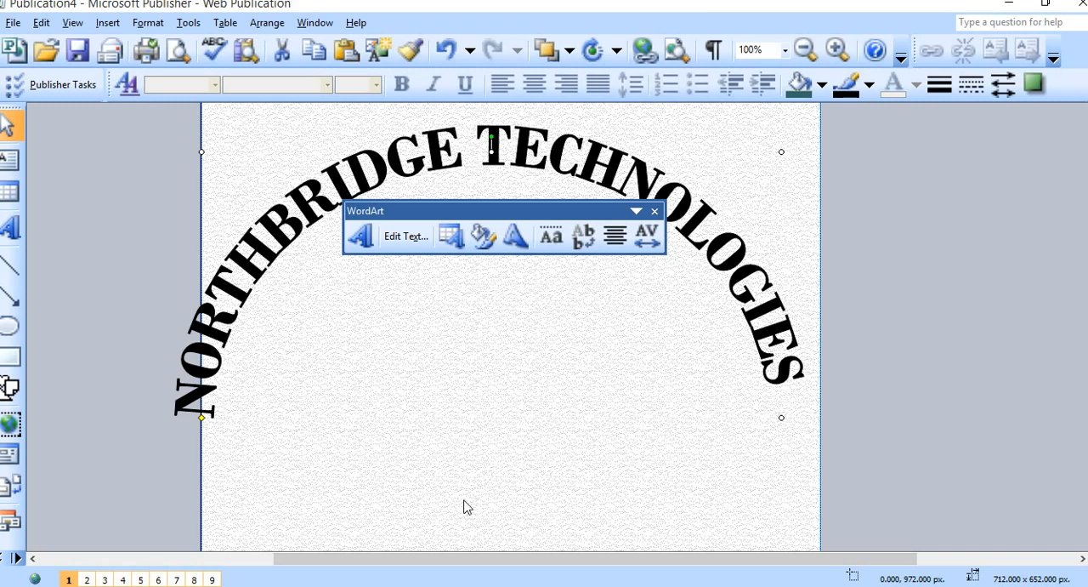
scroll(489, 520, down, 1)
scroll(493, 513, down, 3)
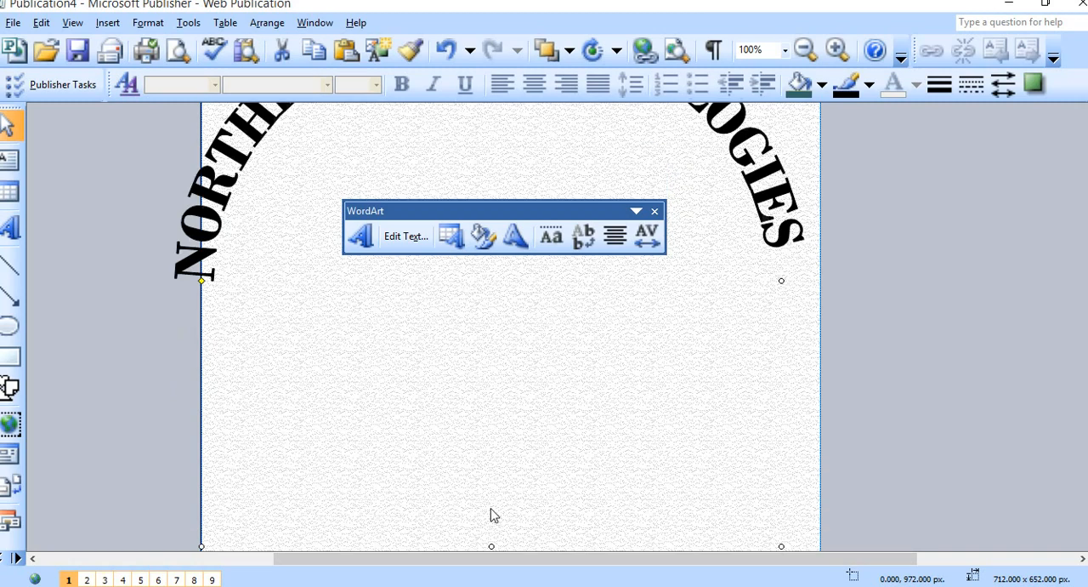
scroll(488, 544, down, 1)
scroll(488, 539, up, 2)
scroll(493, 527, up, 3)
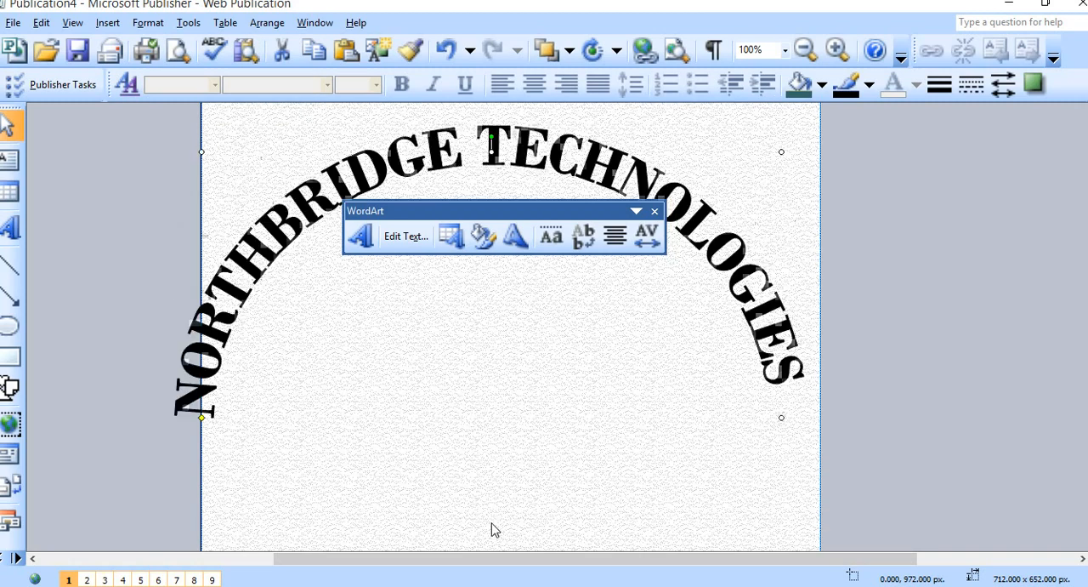
scroll(491, 510, up, 3)
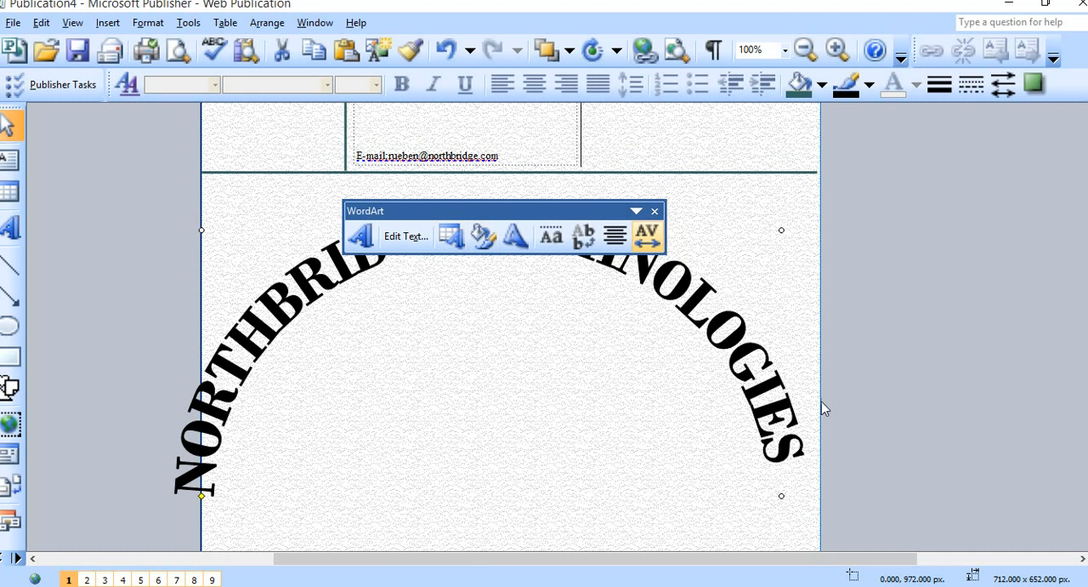
Narrow the WordArt and shrink it from its upper-left corner to about 488 x 572 px.
drag(784, 501, 682, 500)
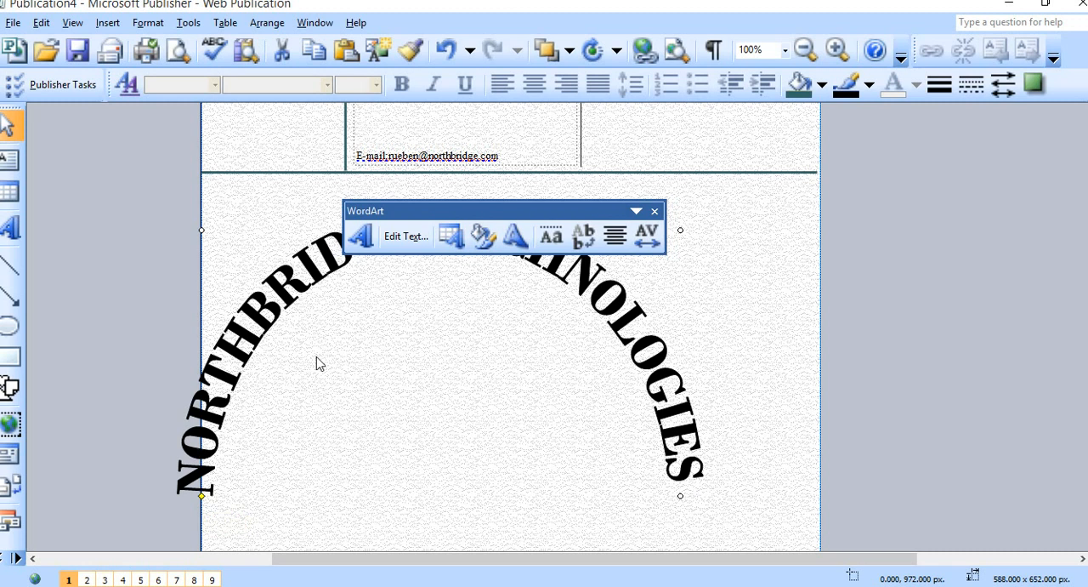
scroll(320, 362, down, 1)
drag(202, 210, 283, 275)
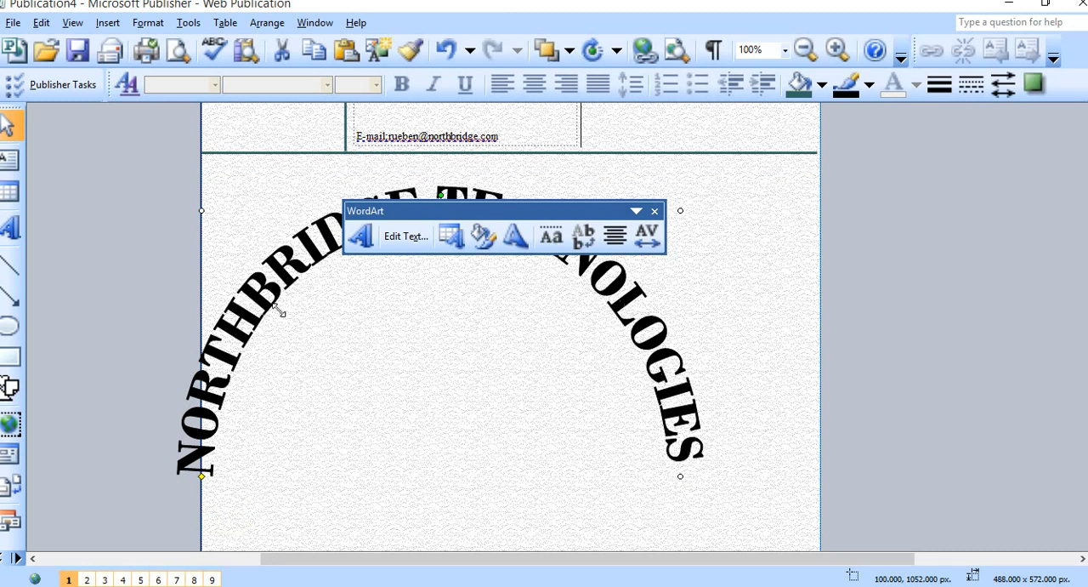
Flatten the WordArt arch to about 540 x 304 px and move it up just below the horizontal line under the contact section.
scroll(558, 478, down, 6)
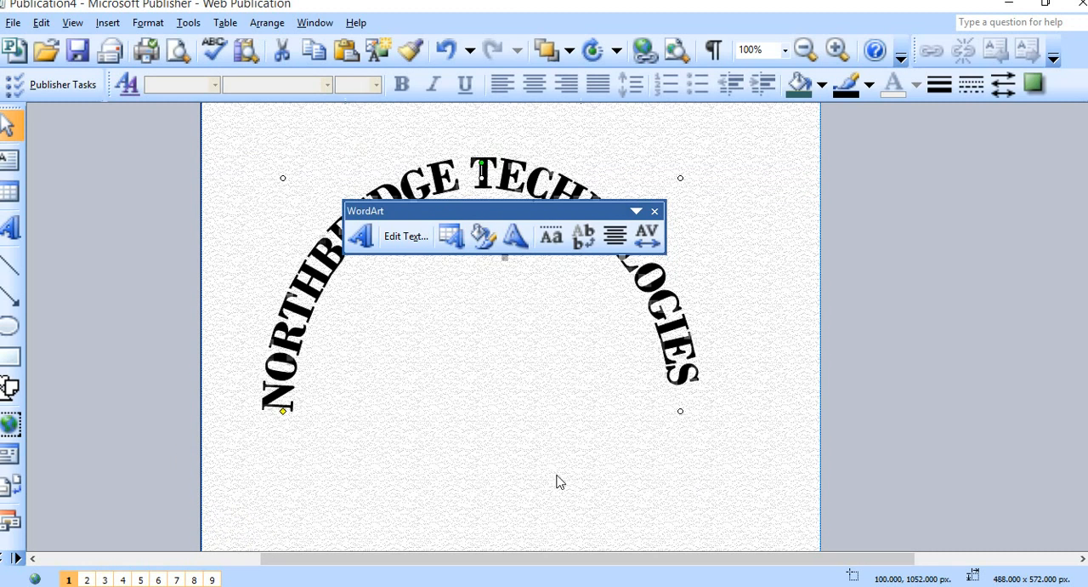
scroll(497, 536, down, 1)
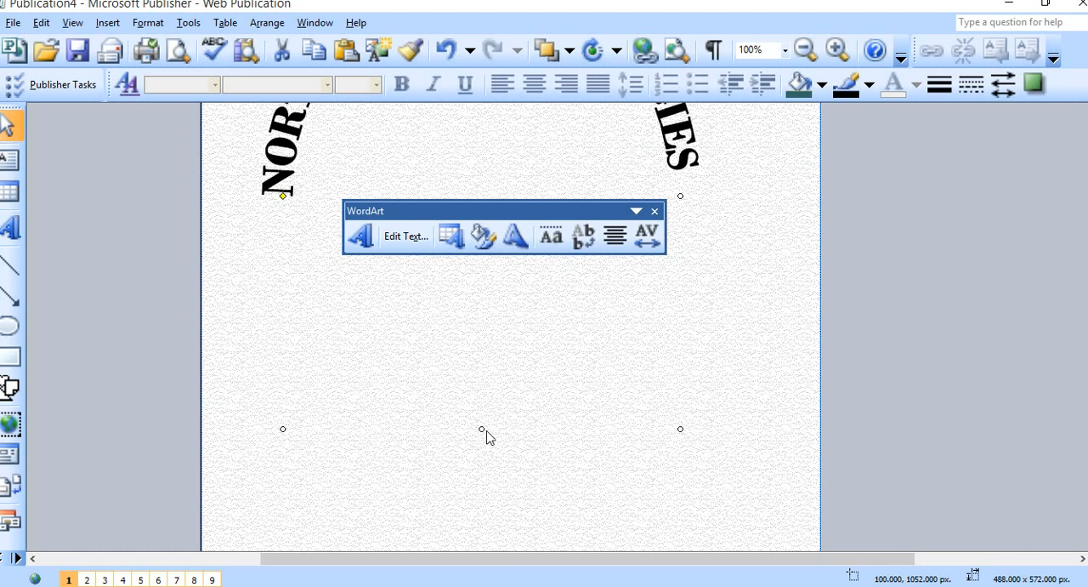
drag(680, 428, 704, 308)
scroll(704, 308, up, 3)
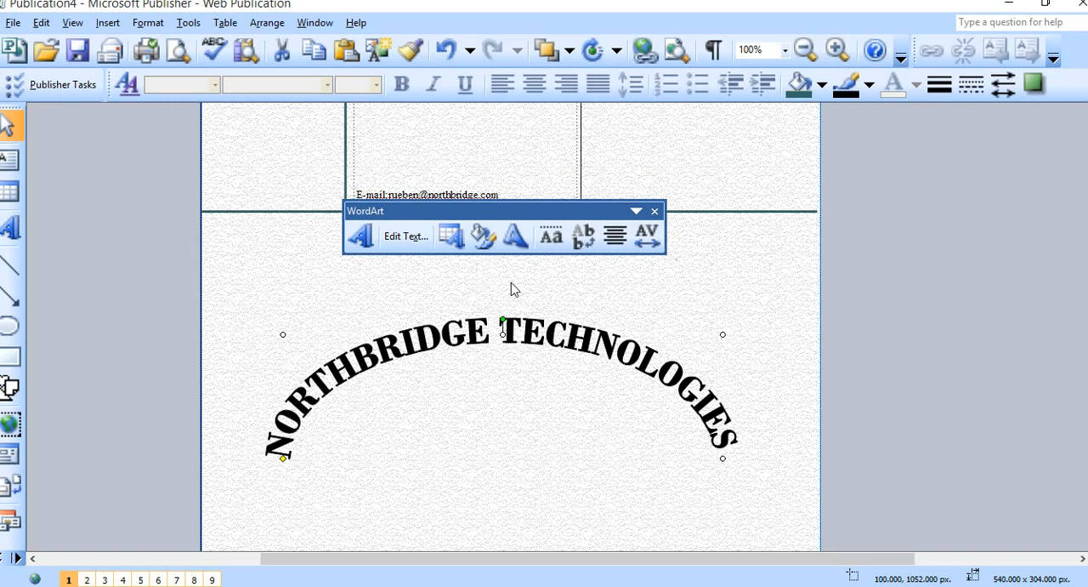
drag(479, 338, 485, 279)
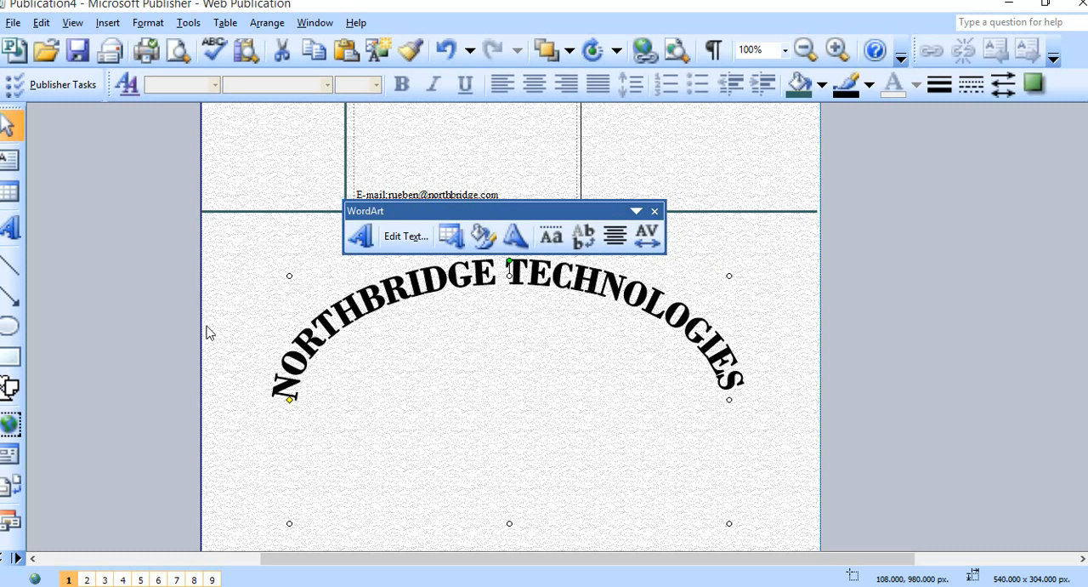
Start another WordArt object using the grey 3D style in the fifth row, third column of the gallery.
click(11, 236)
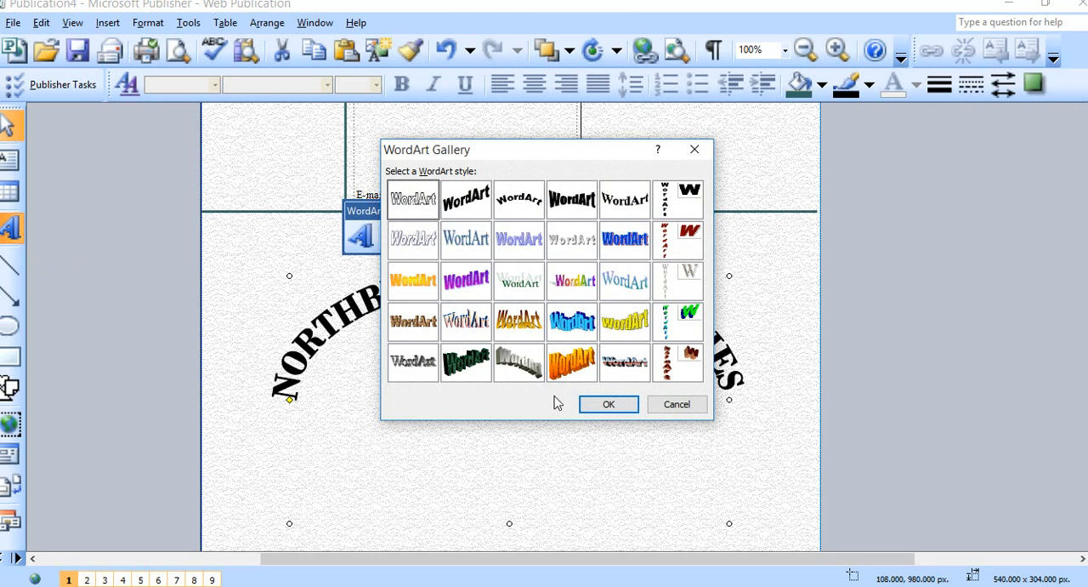
click(520, 364)
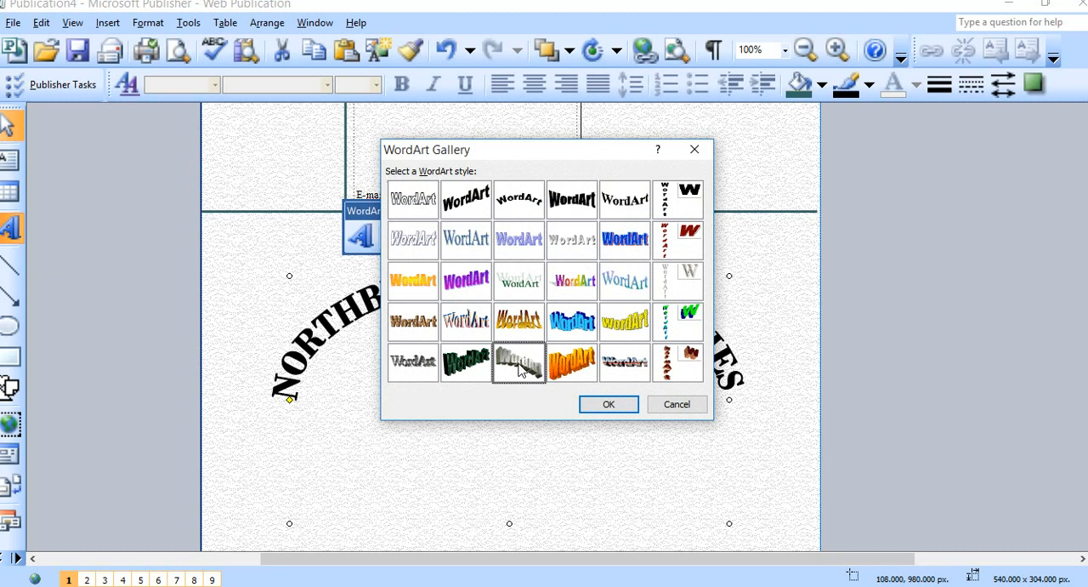
click(618, 404)
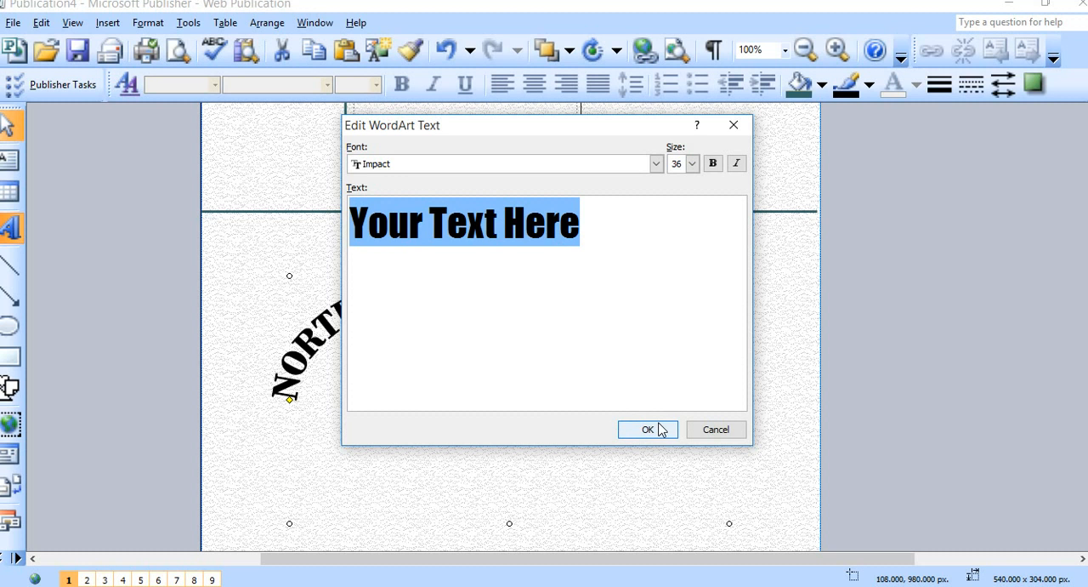
Cancel the unfinished grey 3D WordArt and return to the header banner of the page.
click(732, 126)
scroll(510, 357, up, 3)
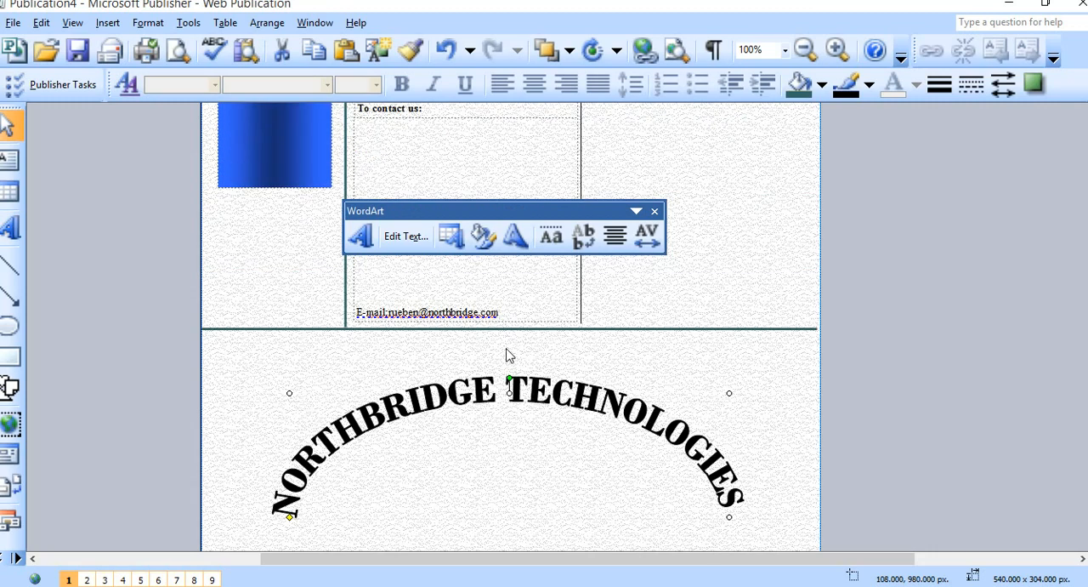
scroll(506, 355, up, 6)
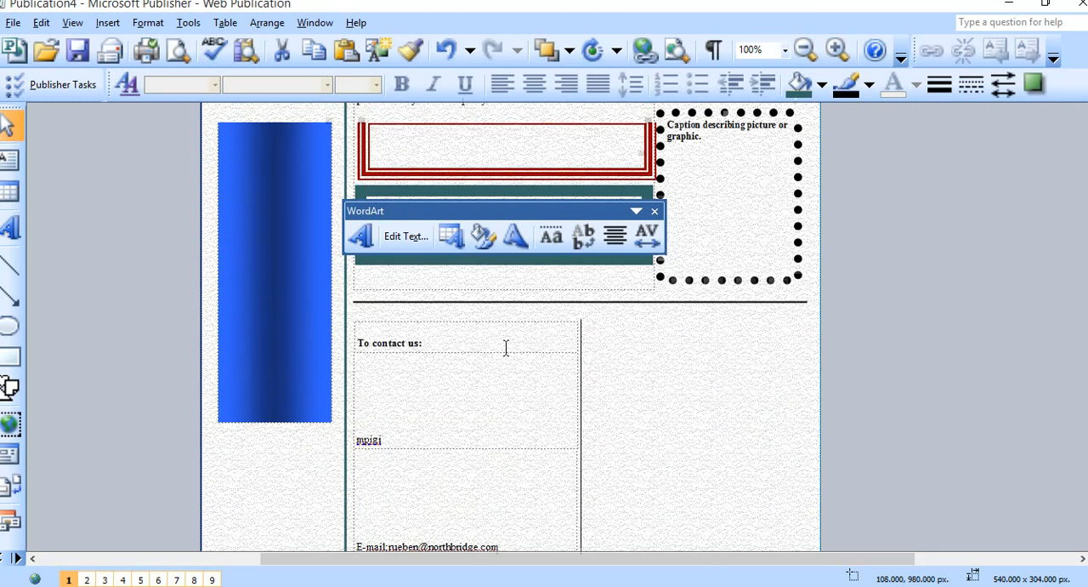
scroll(506, 347, up, 6)
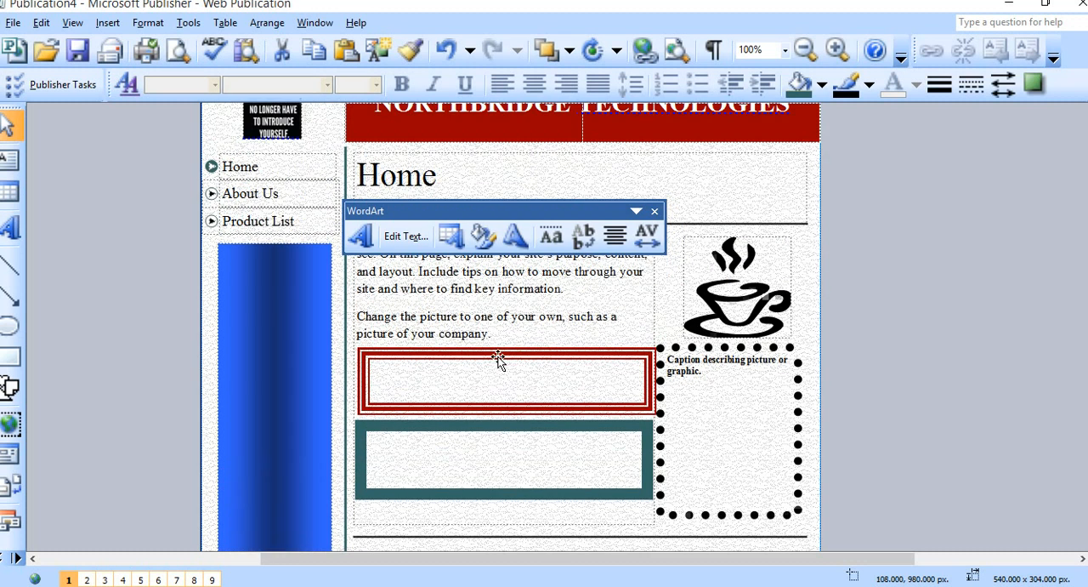
scroll(443, 329, up, 1)
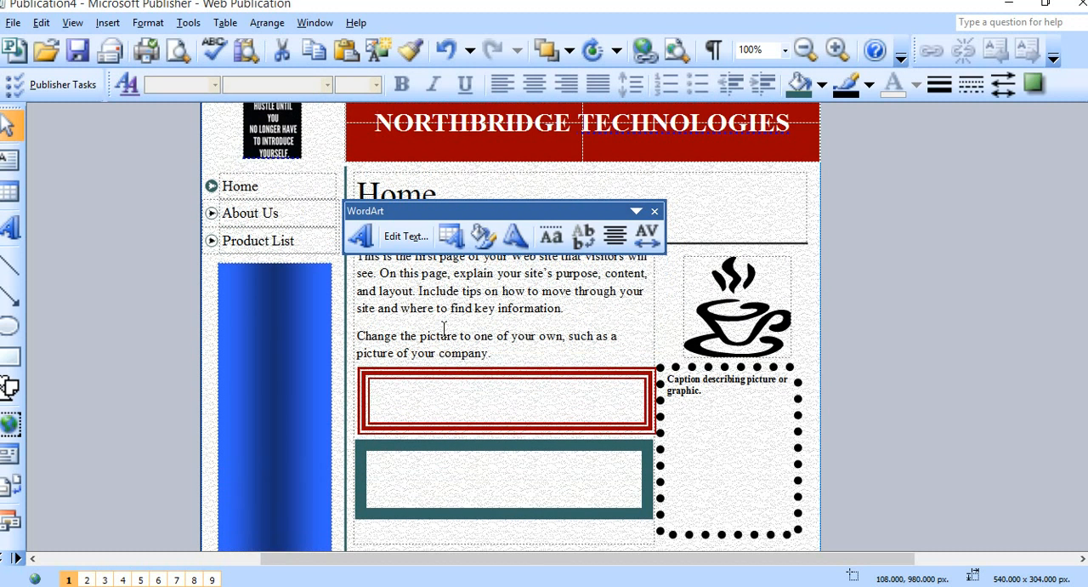
scroll(434, 331, up, 1)
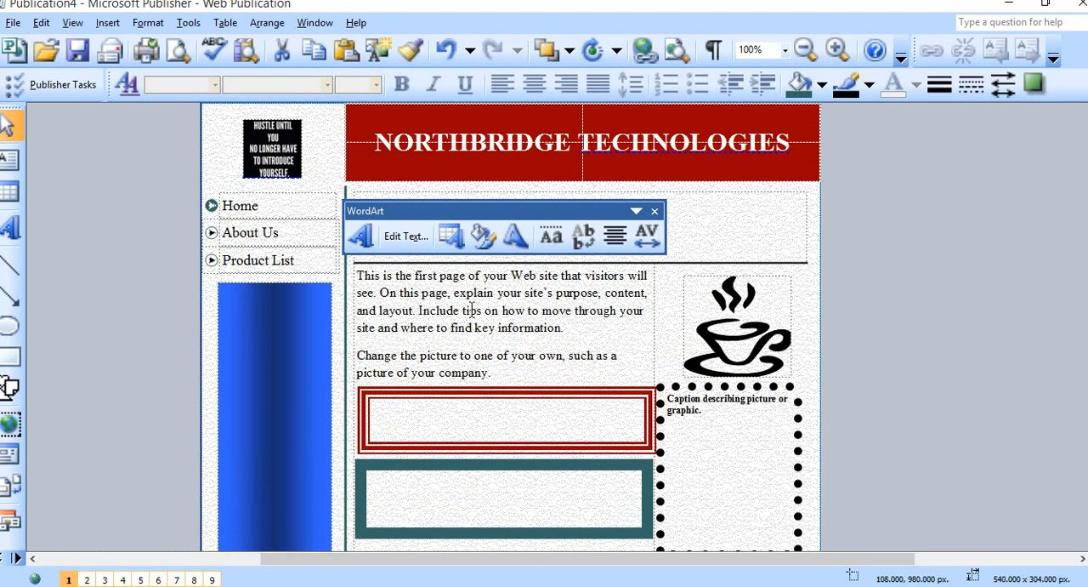
Create a WordArt from the selected introductory text under the Home heading, using the black vertical style in the first row, sixth column.
click(558, 281)
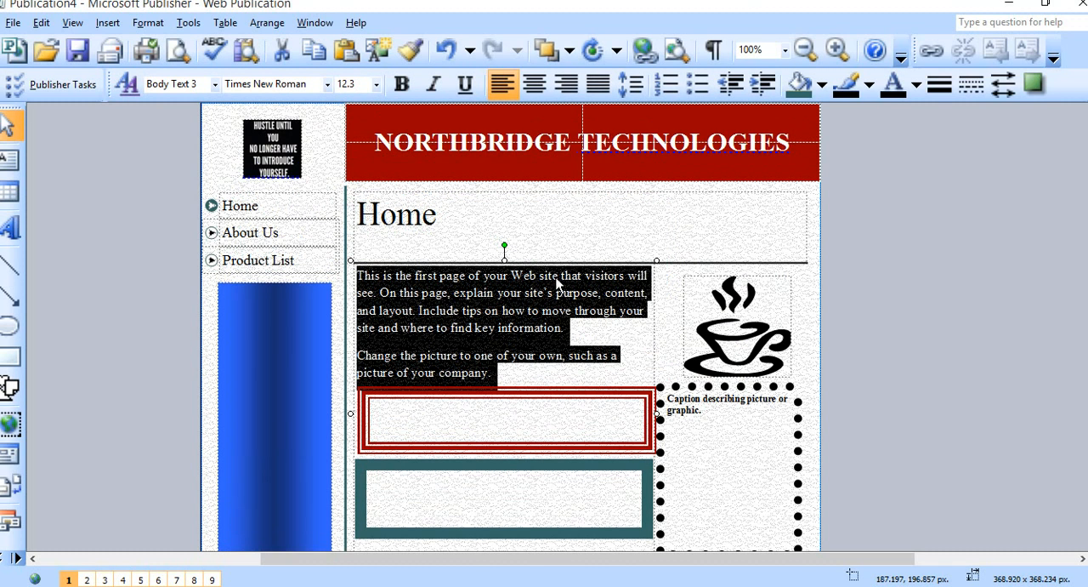
click(585, 328)
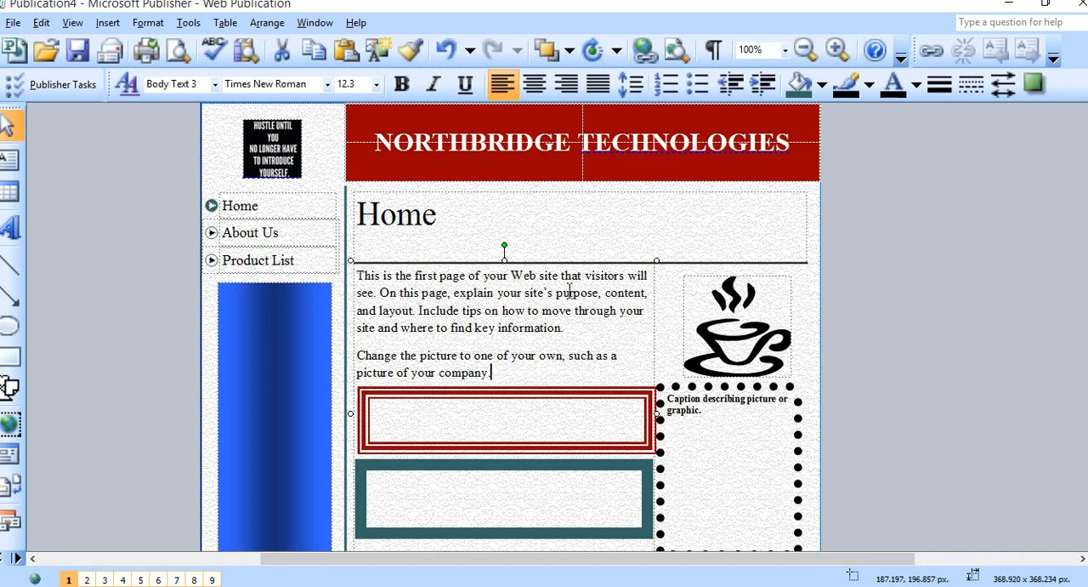
click(559, 284)
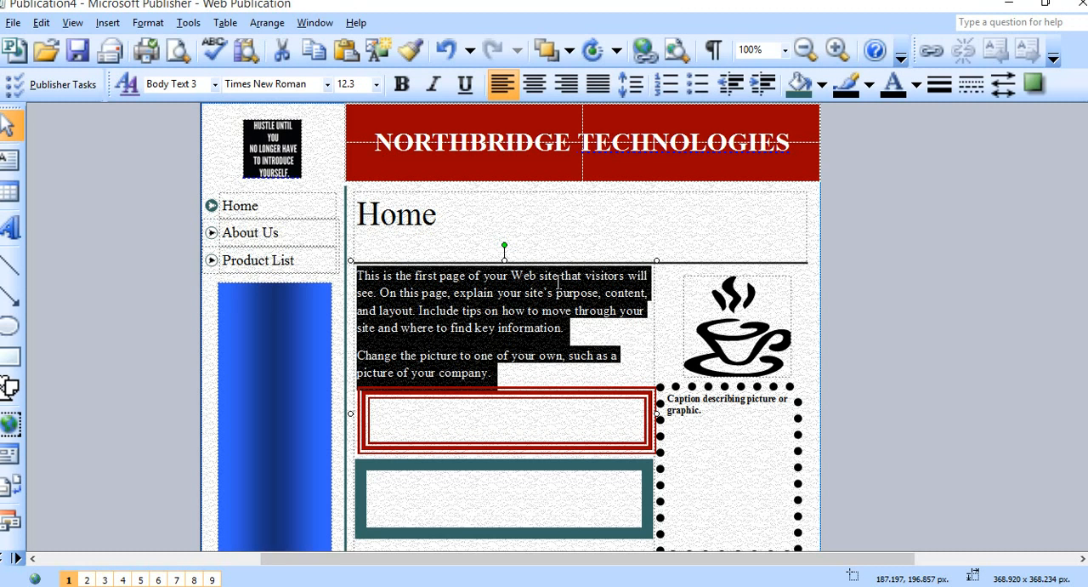
scroll(566, 362, down, 3)
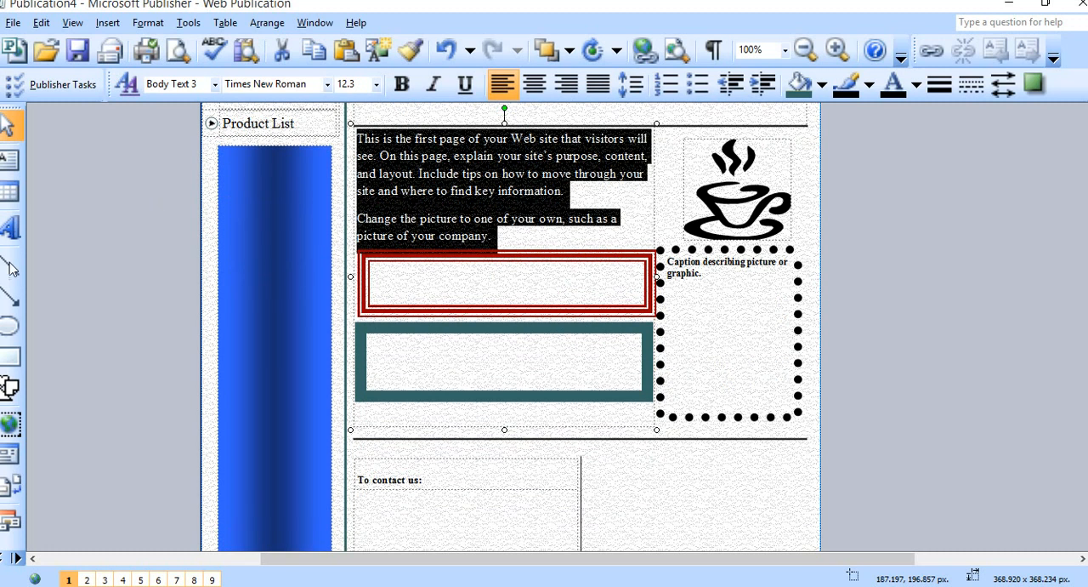
click(10, 228)
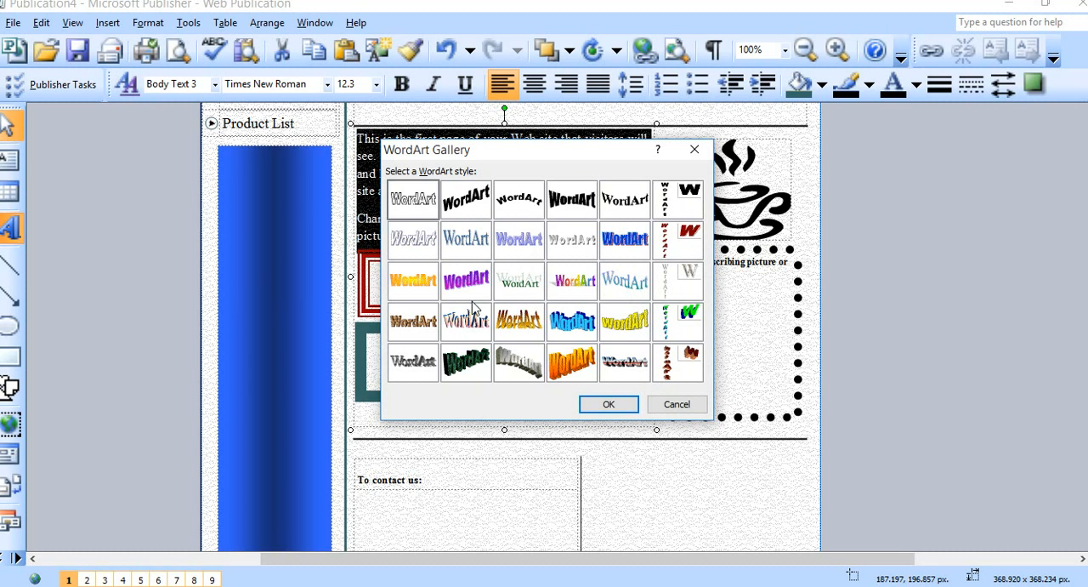
click(686, 207)
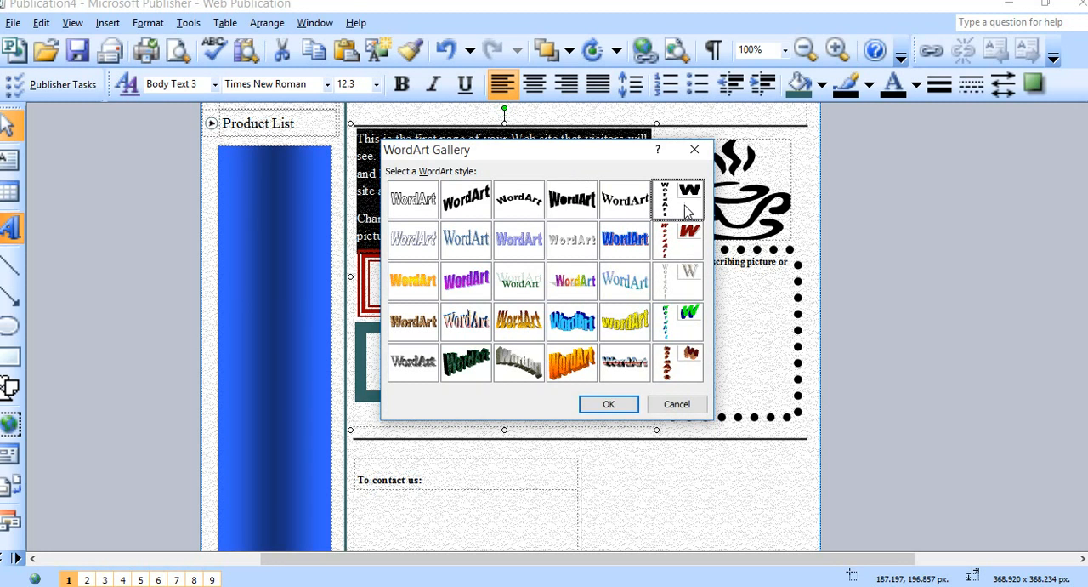
click(623, 406)
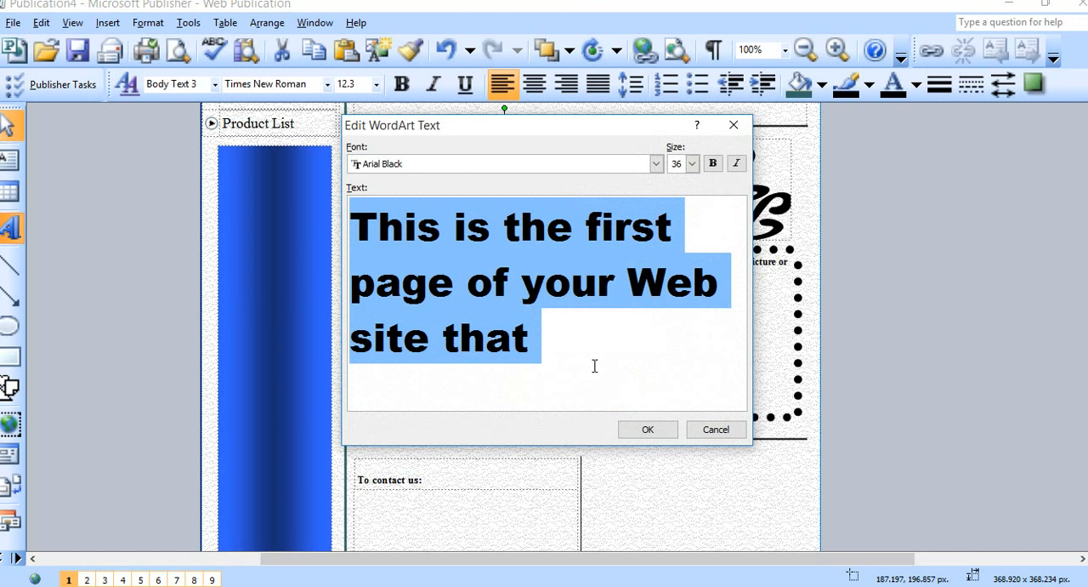
Cut the WordArt text down to "first page" by removing the surrounding words, and insert it on the page.
click(572, 337)
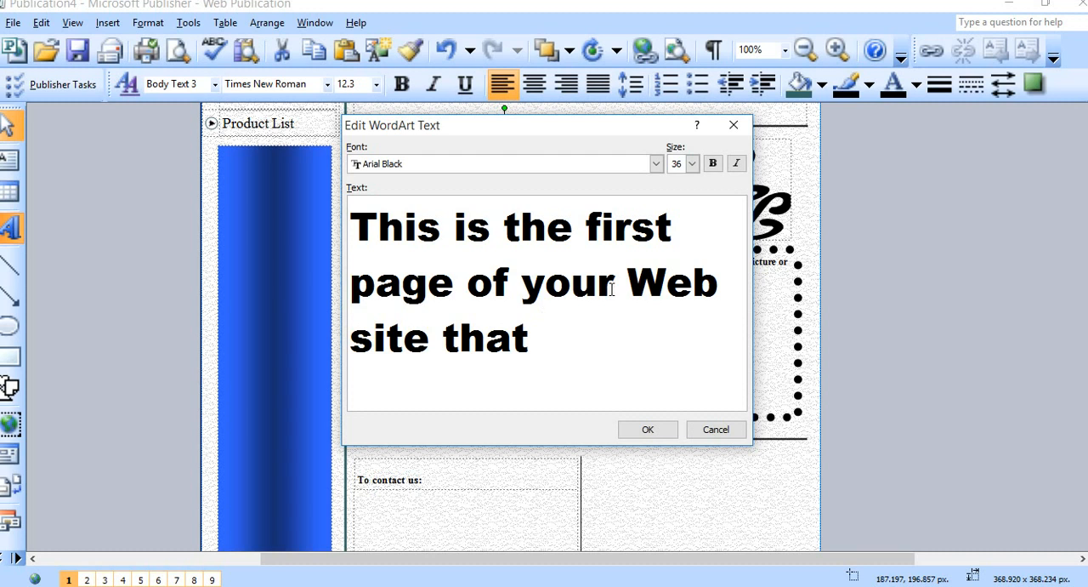
drag(614, 289, 468, 275)
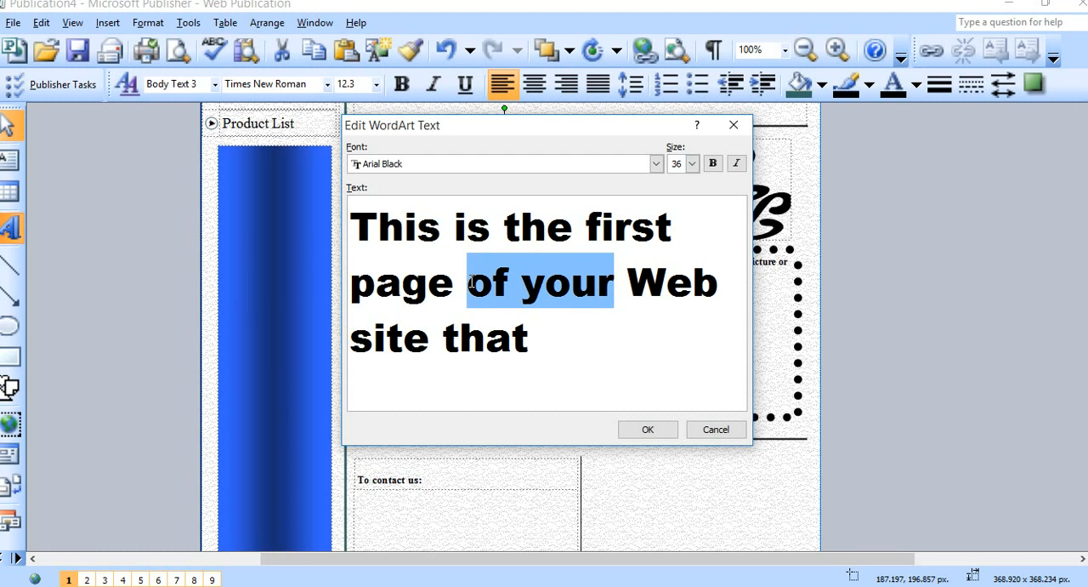
right_click(568, 283)
click(575, 295)
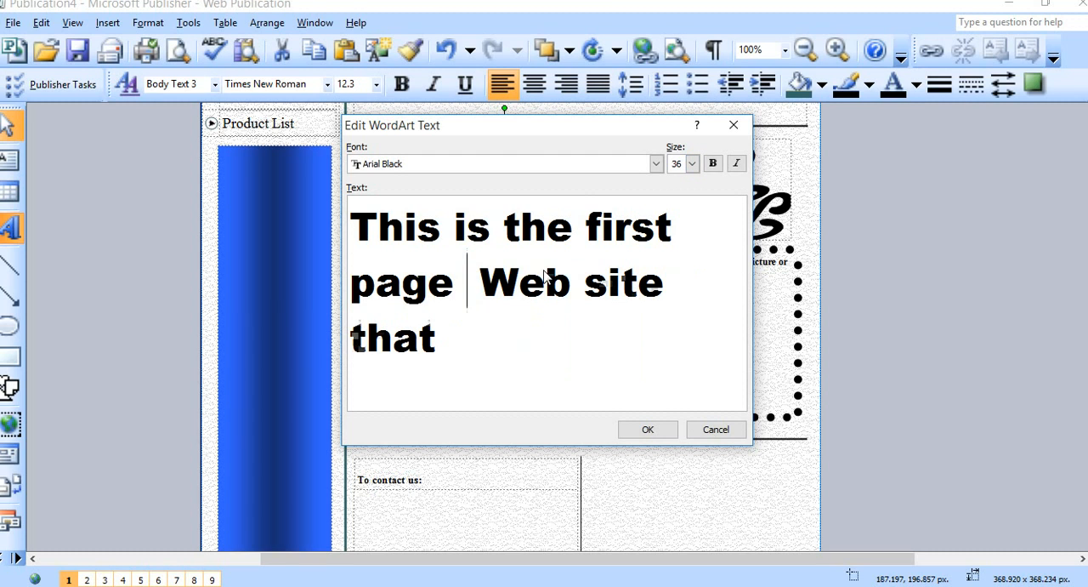
drag(582, 231, 357, 236)
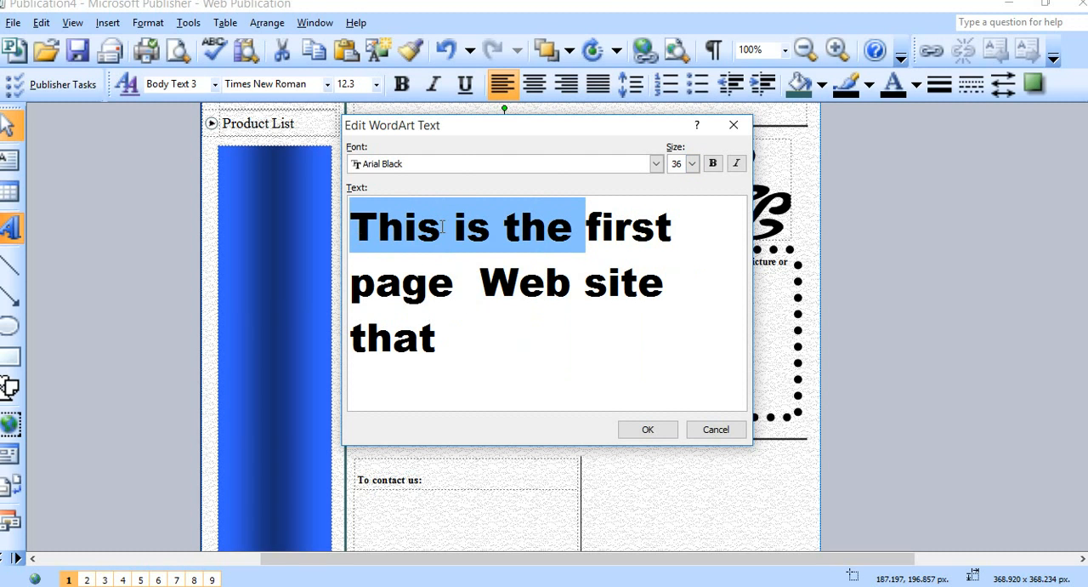
right_click(506, 234)
click(522, 245)
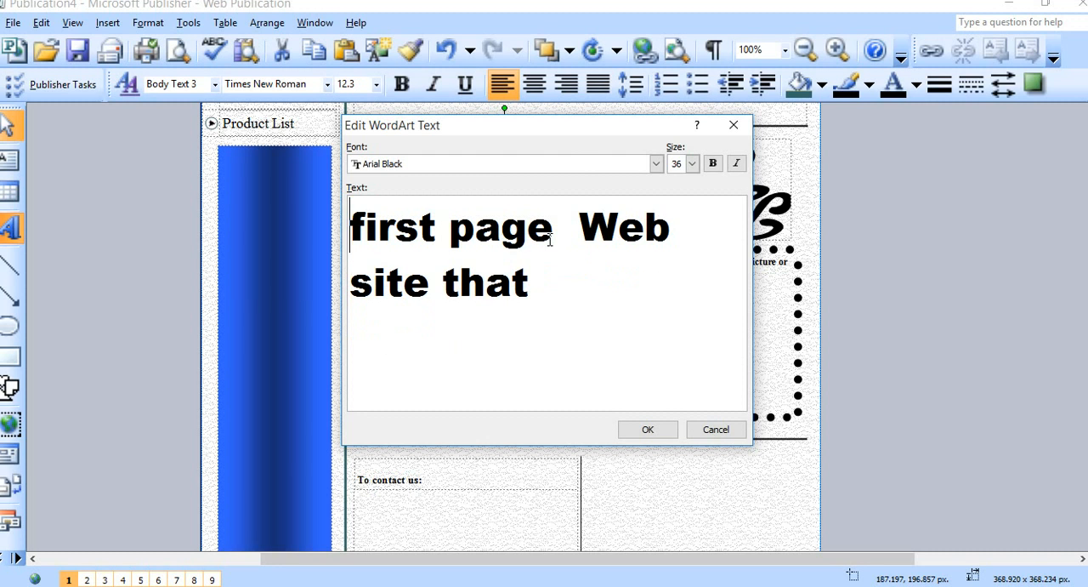
drag(579, 234, 685, 281)
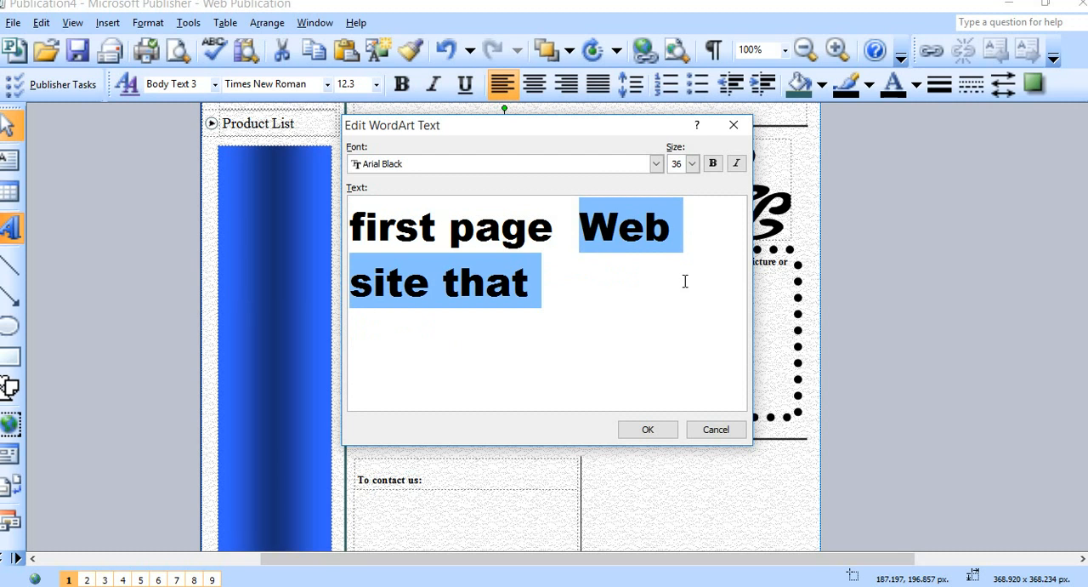
right_click(628, 232)
click(659, 263)
key(Delete)
click(646, 429)
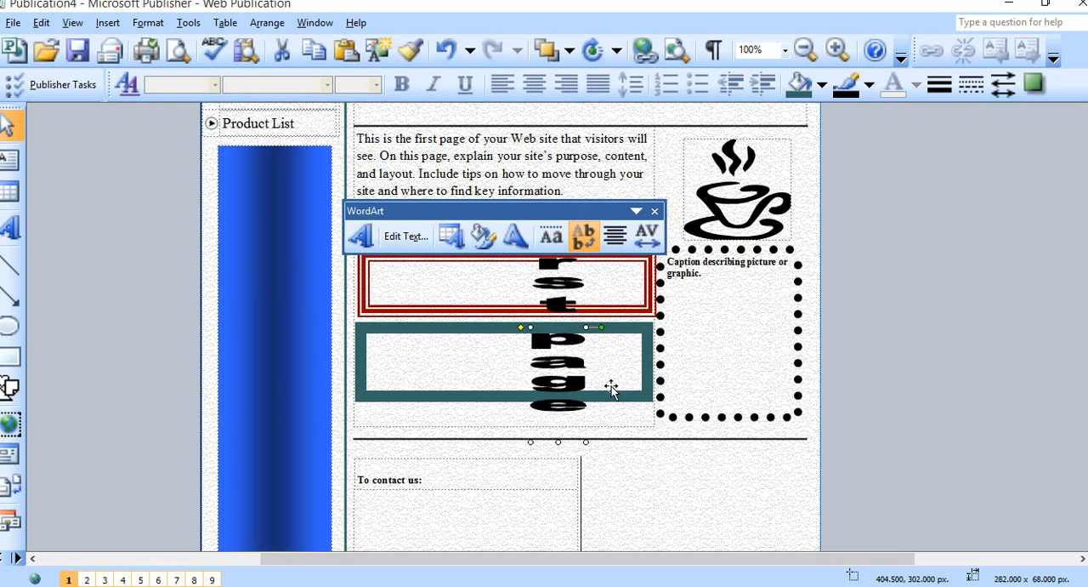
Move the vertical "first page" WordArt beside the contact section, to about 584, 660 px.
drag(611, 387, 662, 494)
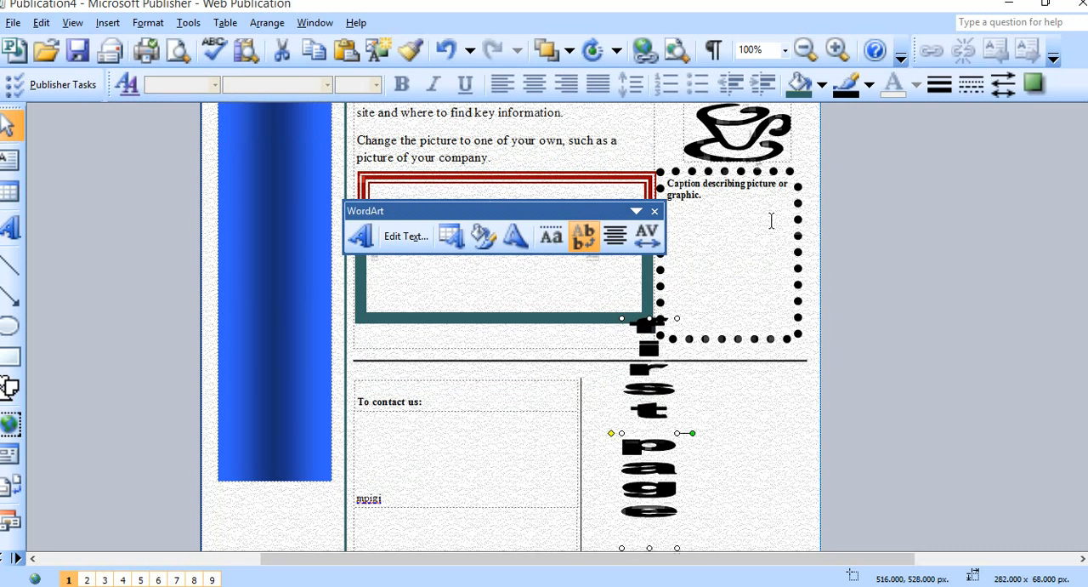
scroll(771, 221, down, 5)
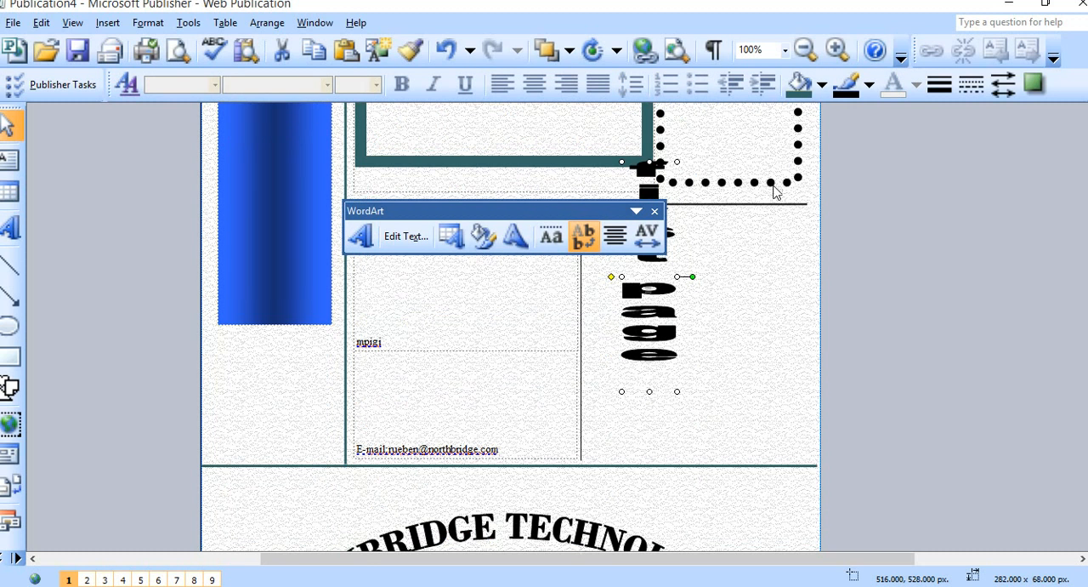
drag(642, 296, 697, 403)
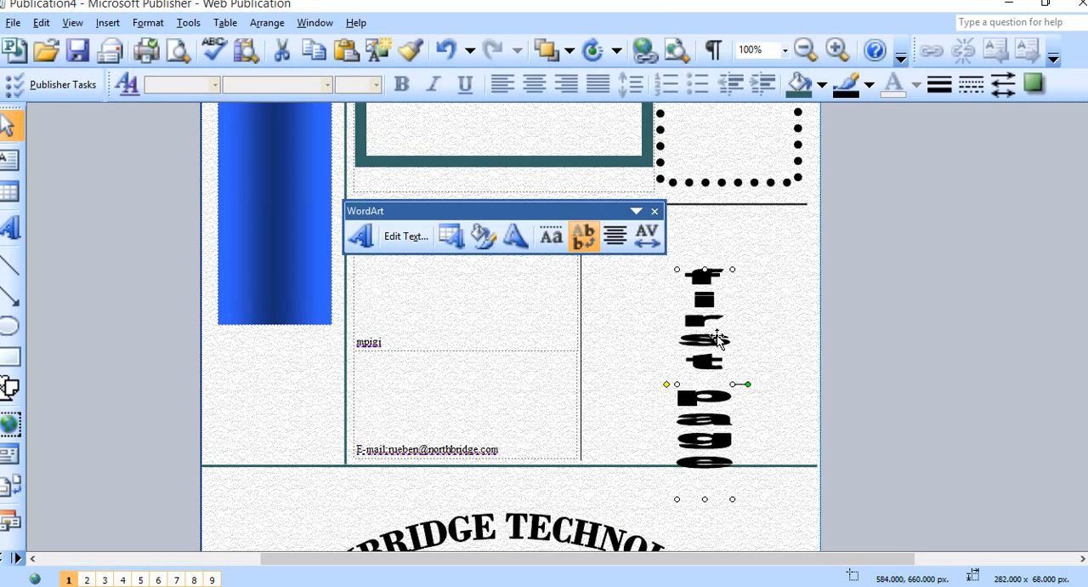
Format the "first page" WordArt with a blue fill color.
right_click(718, 337)
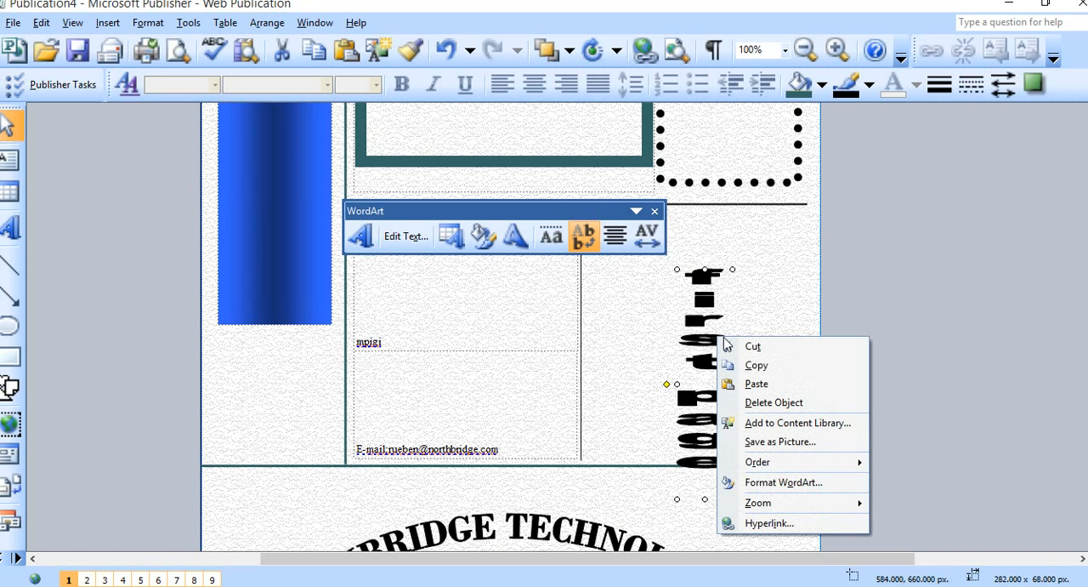
click(813, 490)
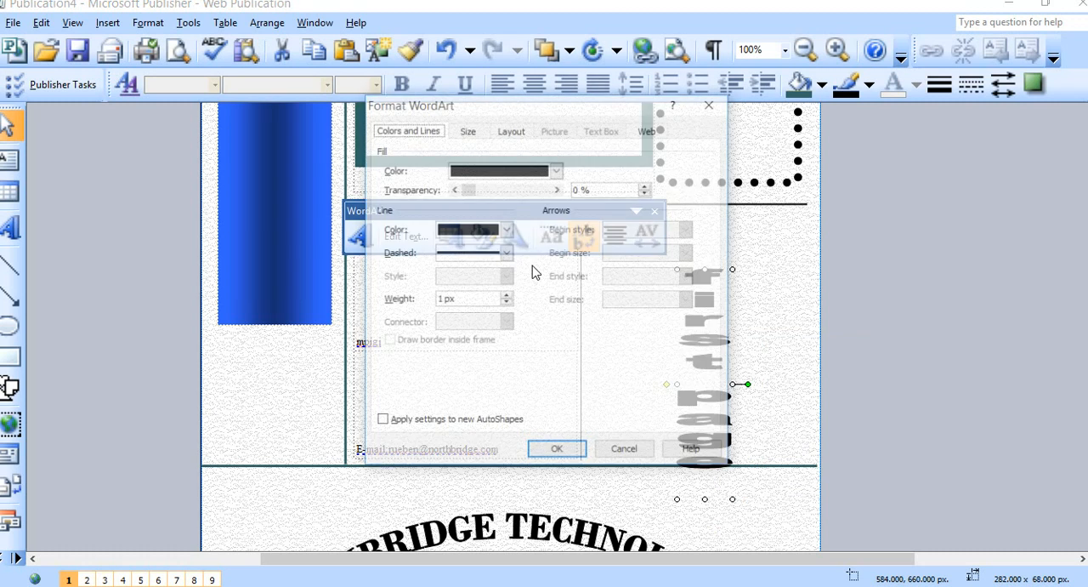
click(557, 170)
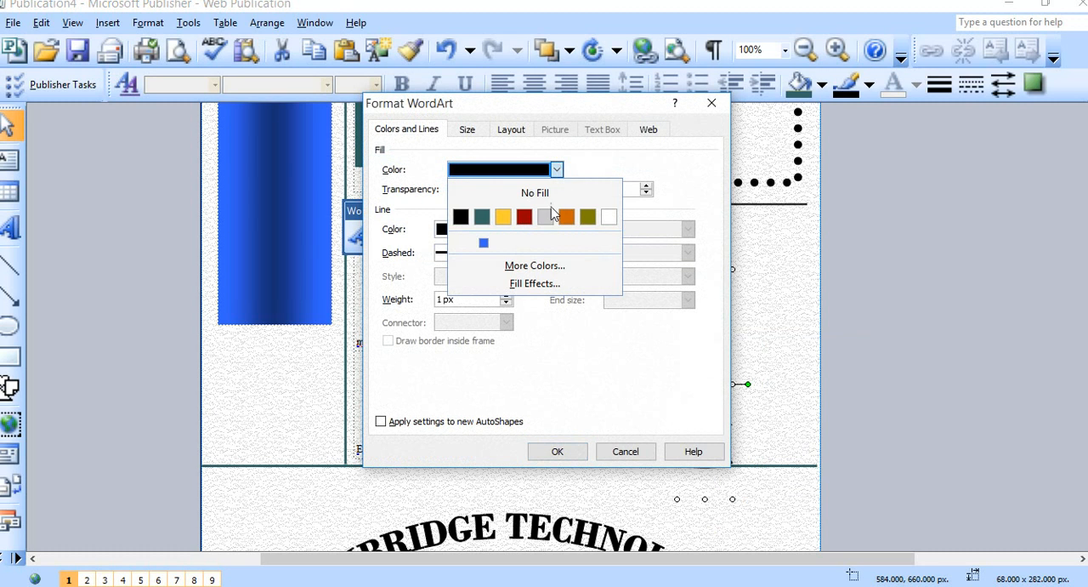
click(484, 245)
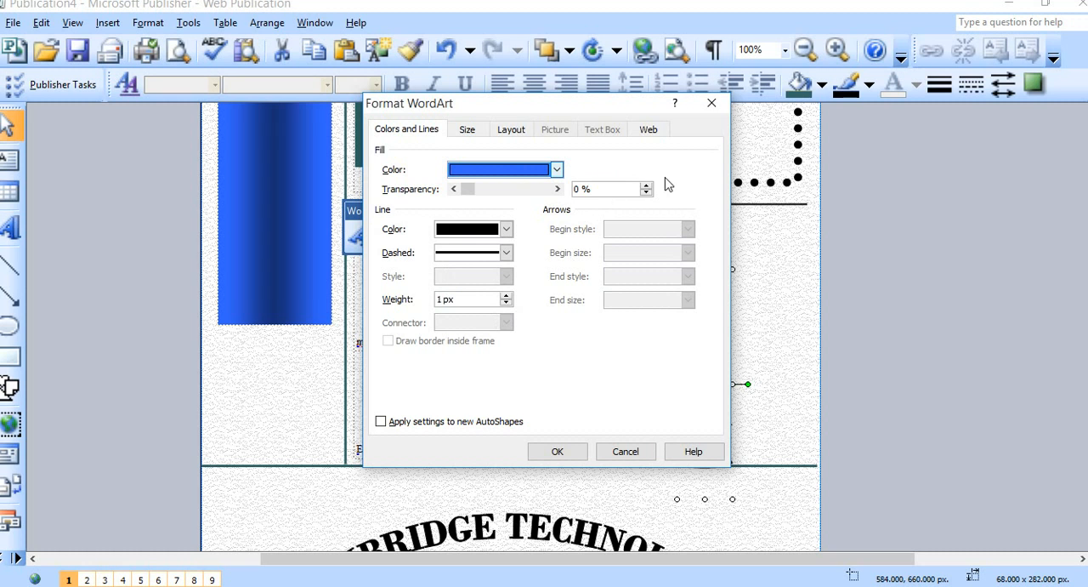
click(558, 451)
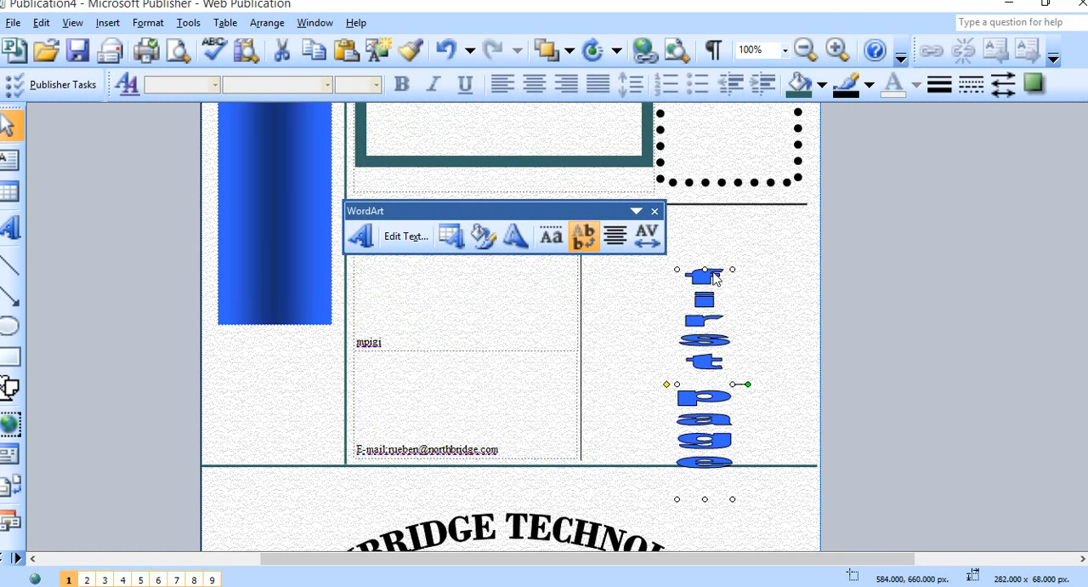
Stretch the vertical "first page" WordArt upward and downward to a length of about 396 px.
drag(704, 270, 725, 216)
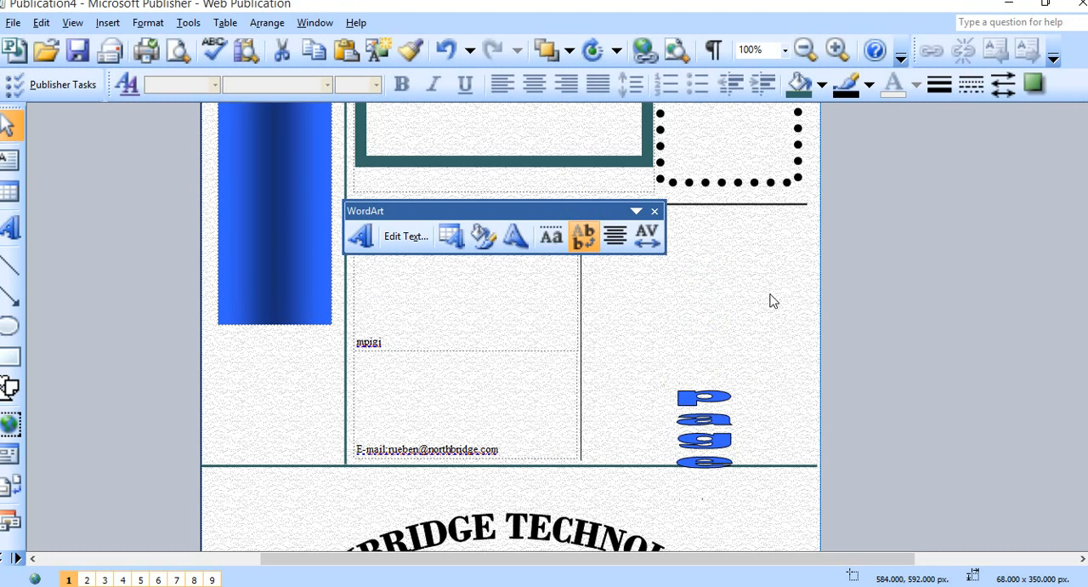
scroll(780, 383, down, 1)
scroll(781, 382, down, 3)
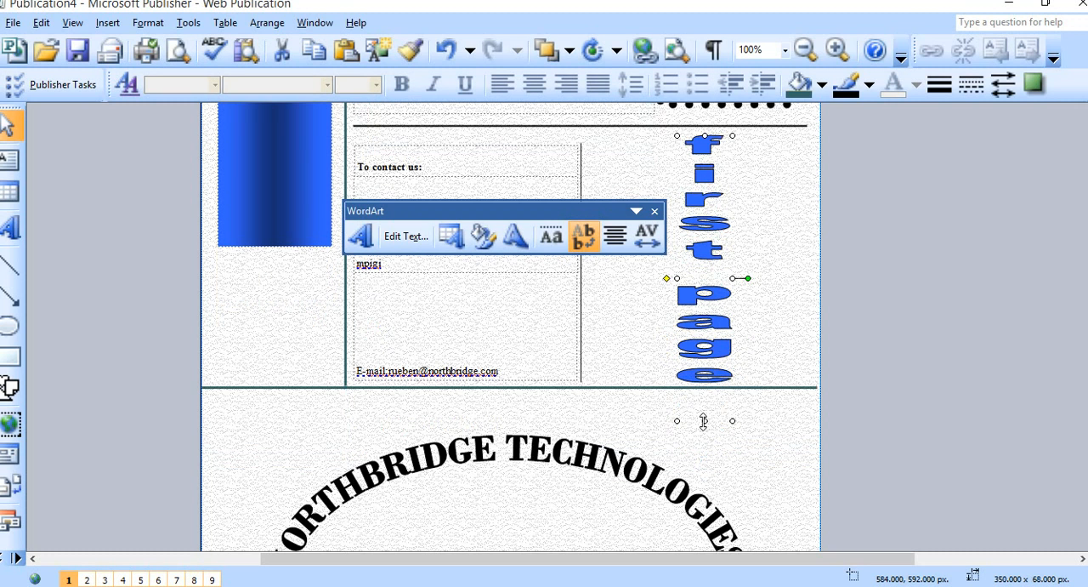
drag(705, 420, 704, 457)
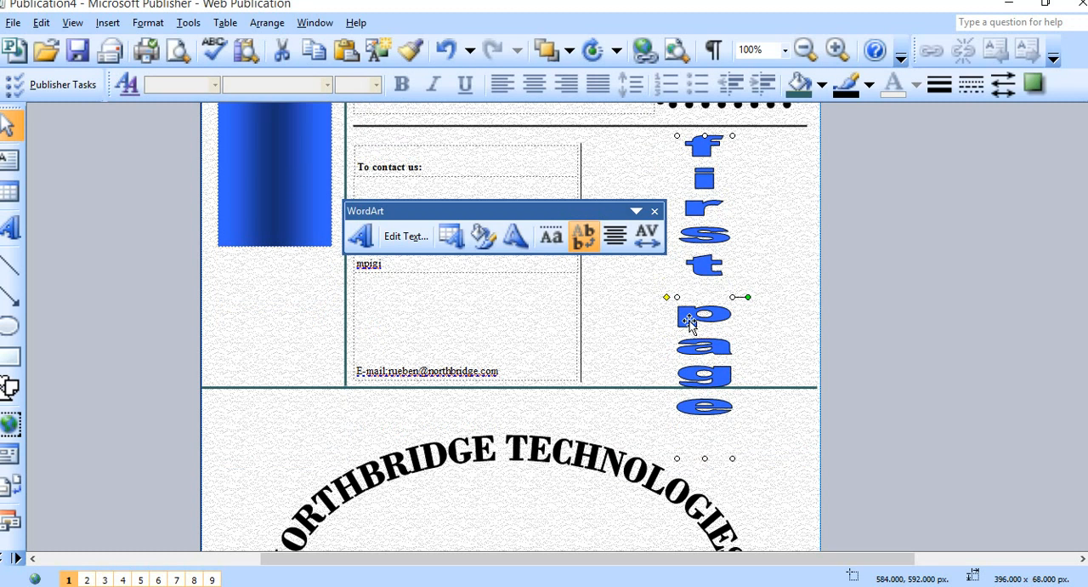
Position the blue WordArt beneath the NORTHBRIDGE TECHNOLOGIES arch at about 316, 1060 px and close the floating WordArt toolbar.
drag(689, 321, 545, 496)
scroll(618, 404, down, 3)
scroll(620, 395, down, 3)
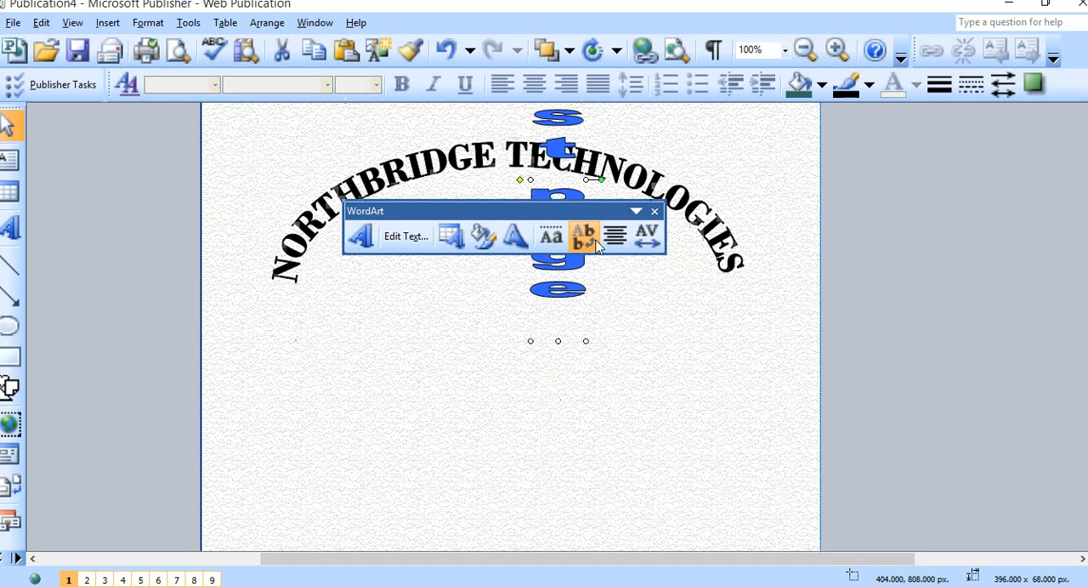
drag(528, 390, 491, 429)
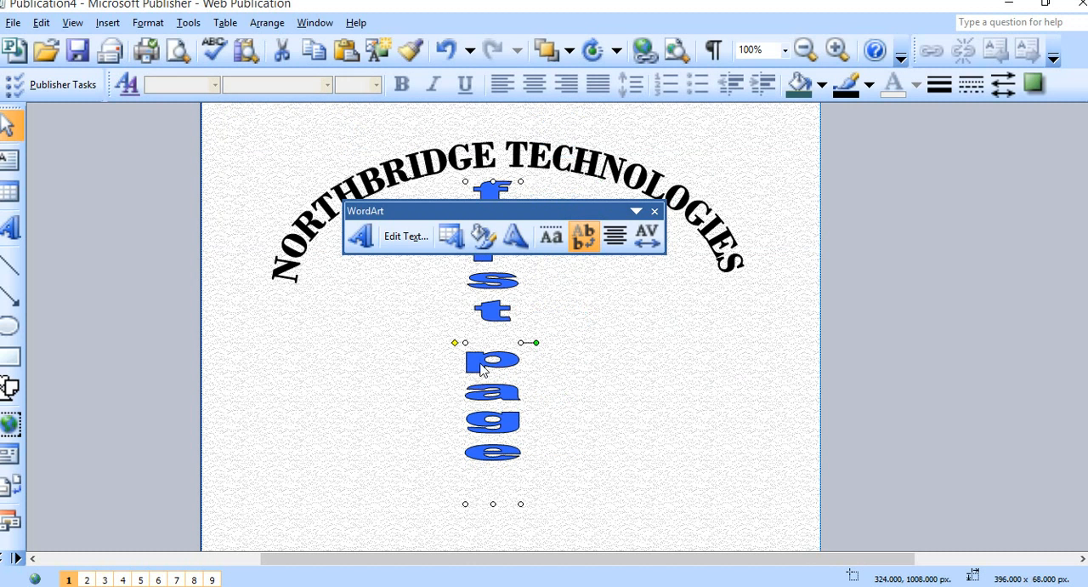
drag(481, 367, 476, 408)
click(734, 351)
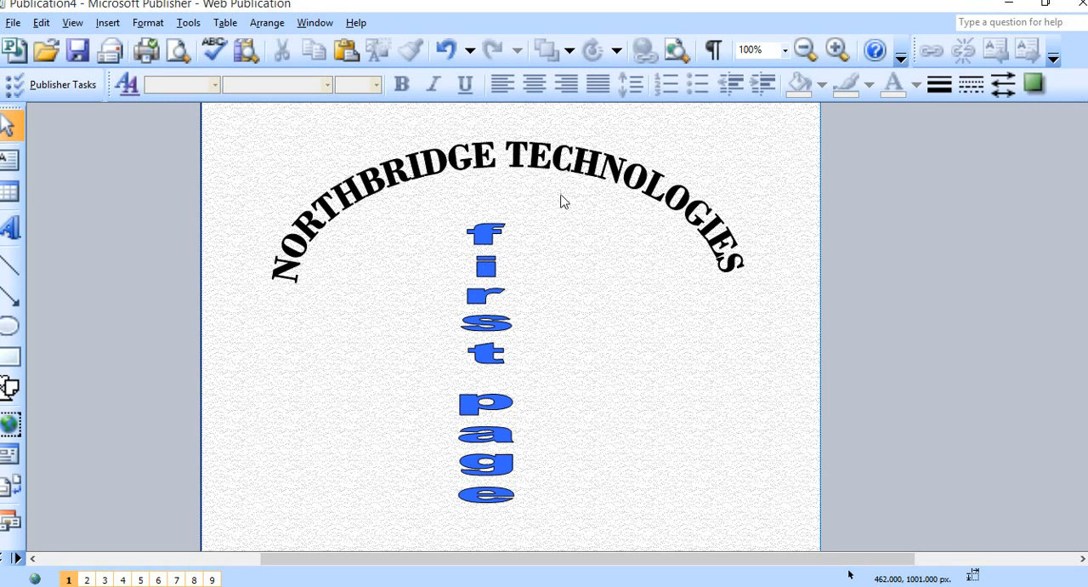
click(498, 233)
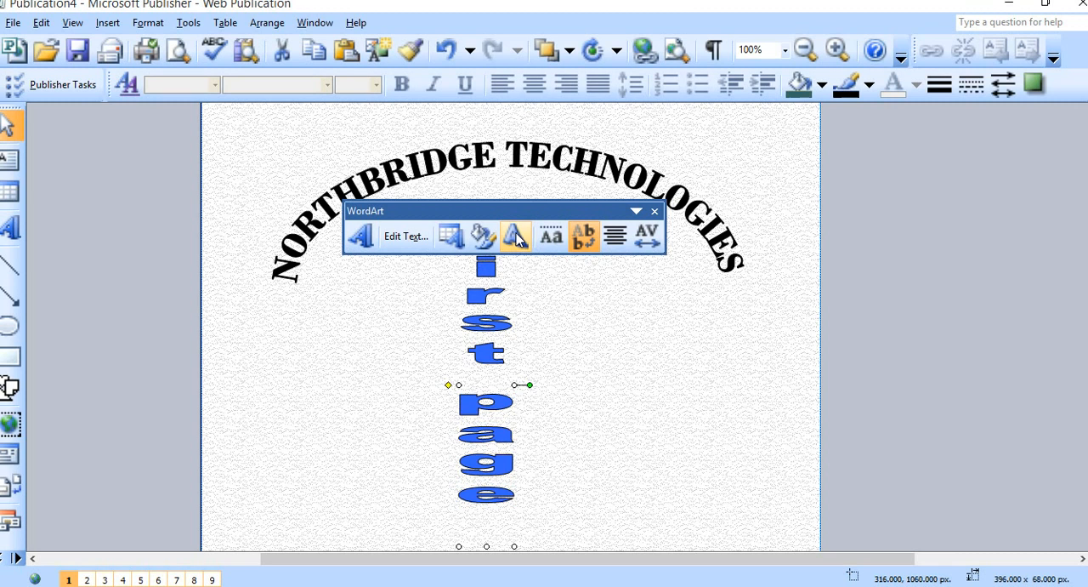
click(653, 210)
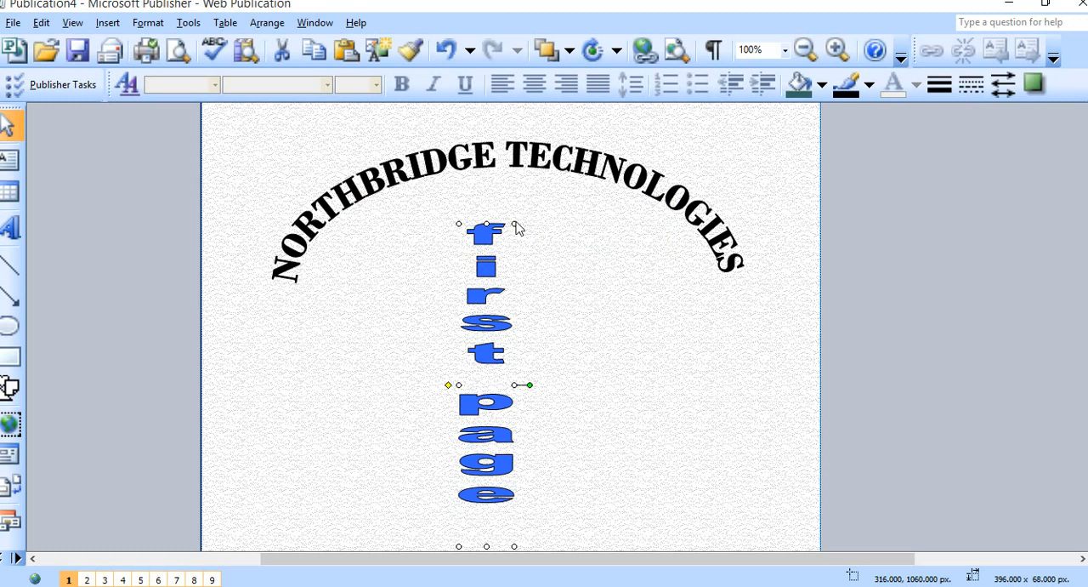
Enlarge the vertical "first page" WordArt to about 444 x 80 px so it reaches up beneath the NORTHBRIDGE TECHNOLOGIES arch.
drag(516, 211, 518, 189)
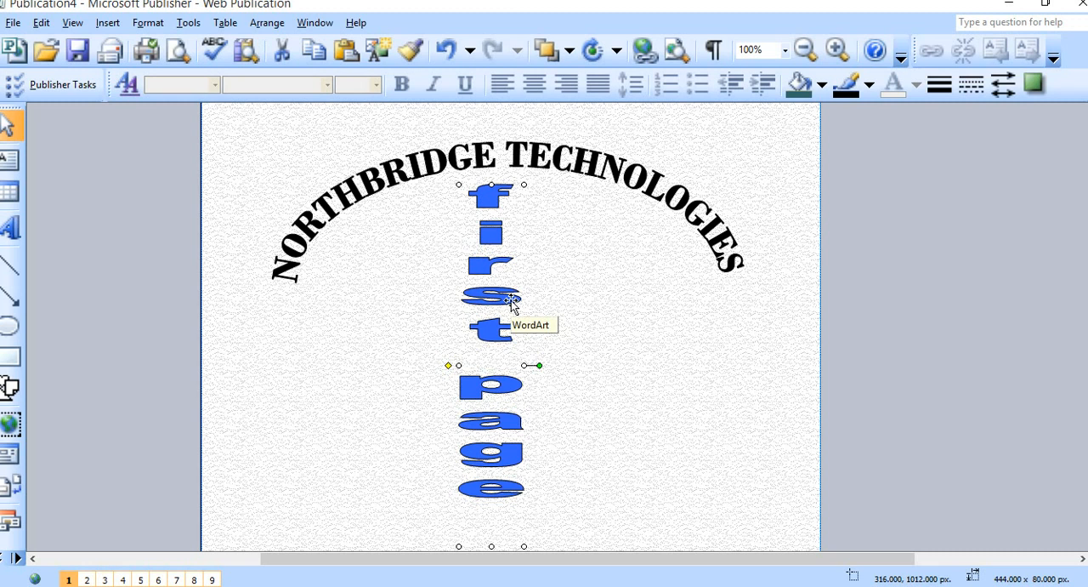
scroll(511, 303, up, 2)
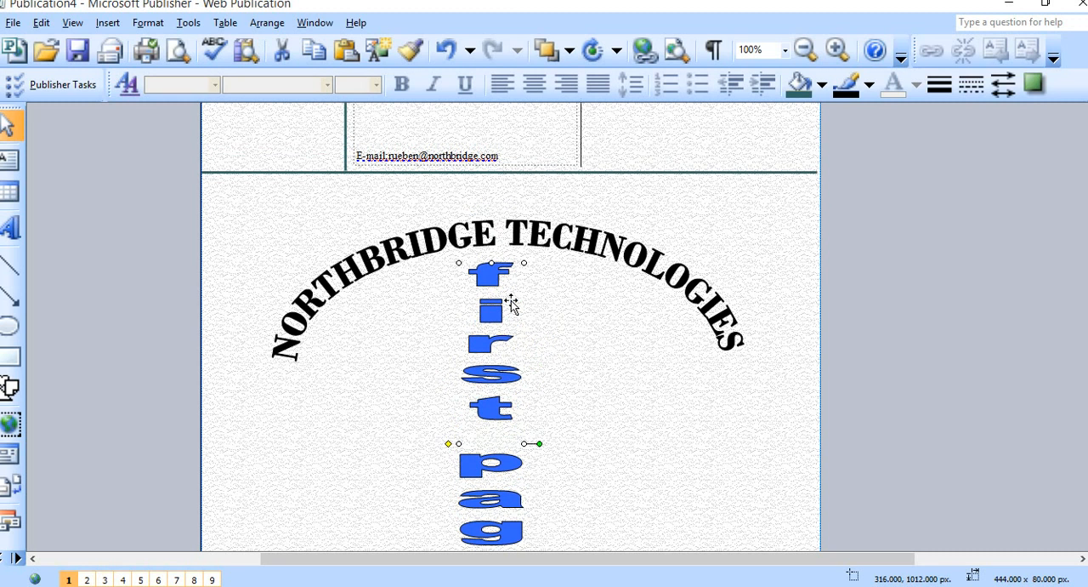
scroll(511, 304, up, 1)
scroll(513, 308, down, 2)
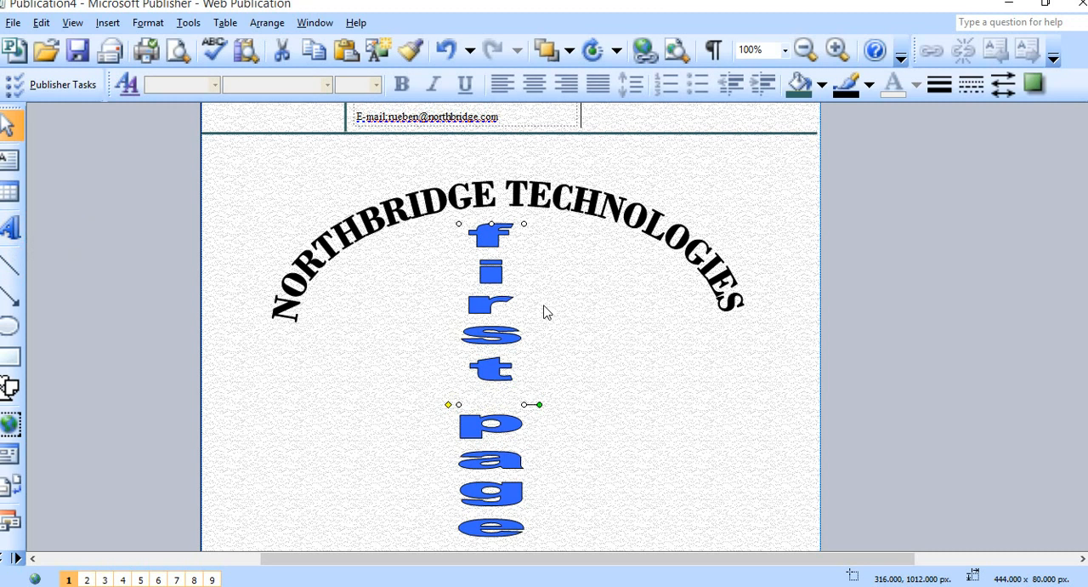
Draw a rising diagonal line spanning about 592 x 264 px across the page at the lower end of the "first page" WordArt.
scroll(547, 312, down, 5)
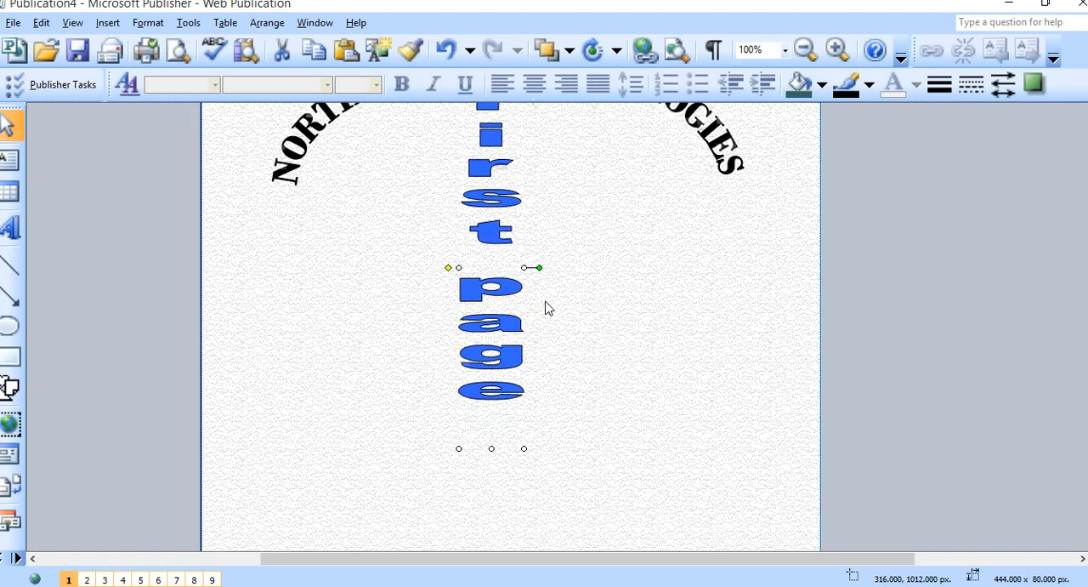
scroll(546, 307, down, 5)
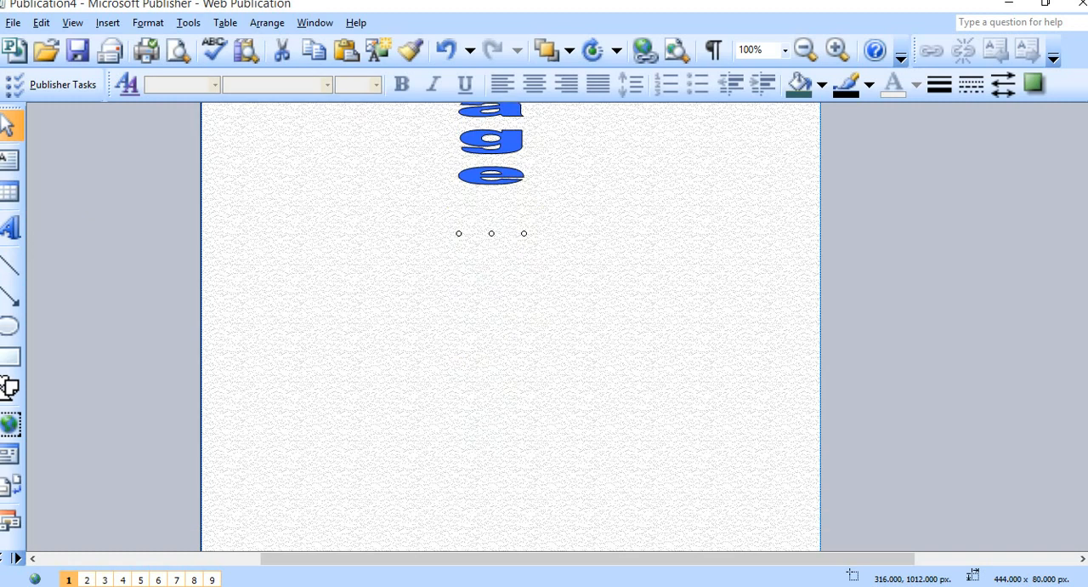
click(13, 277)
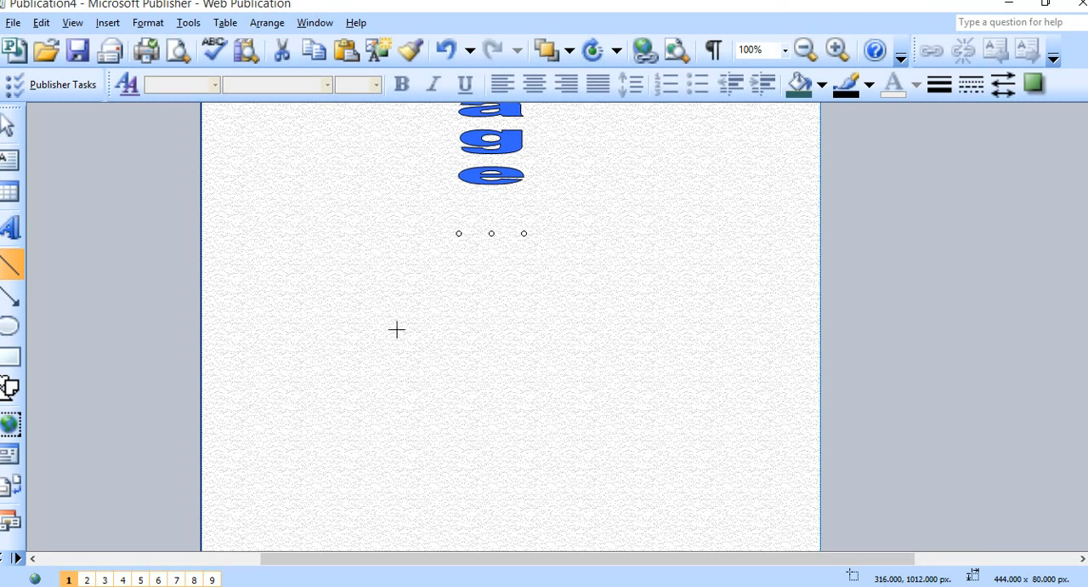
drag(251, 398, 733, 184)
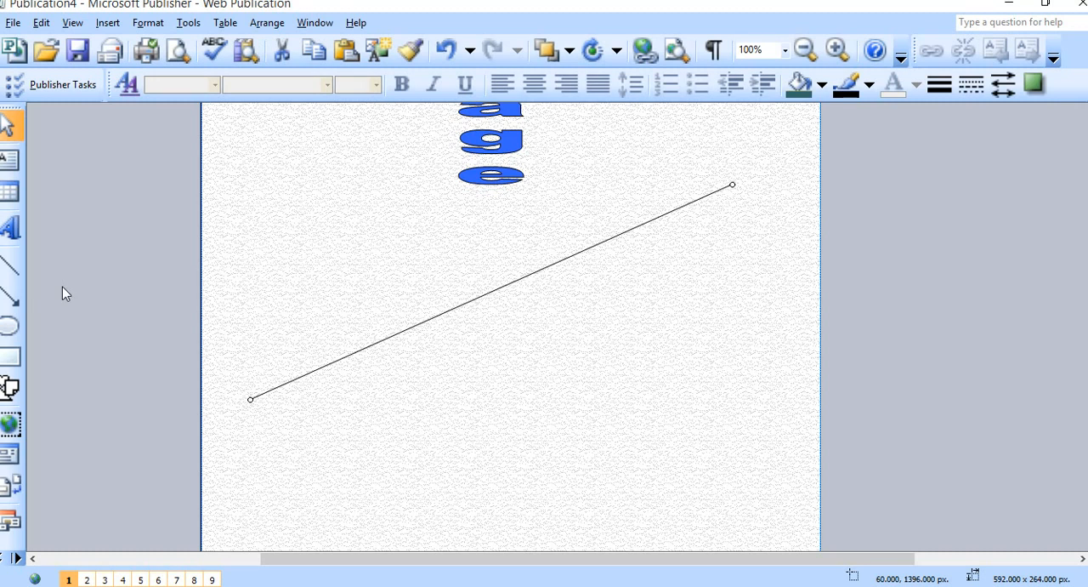
Draw a nearly horizontal line of about 368 x 20 px below the diagonal and a vertical line about 224 px long above it.
click(10, 266)
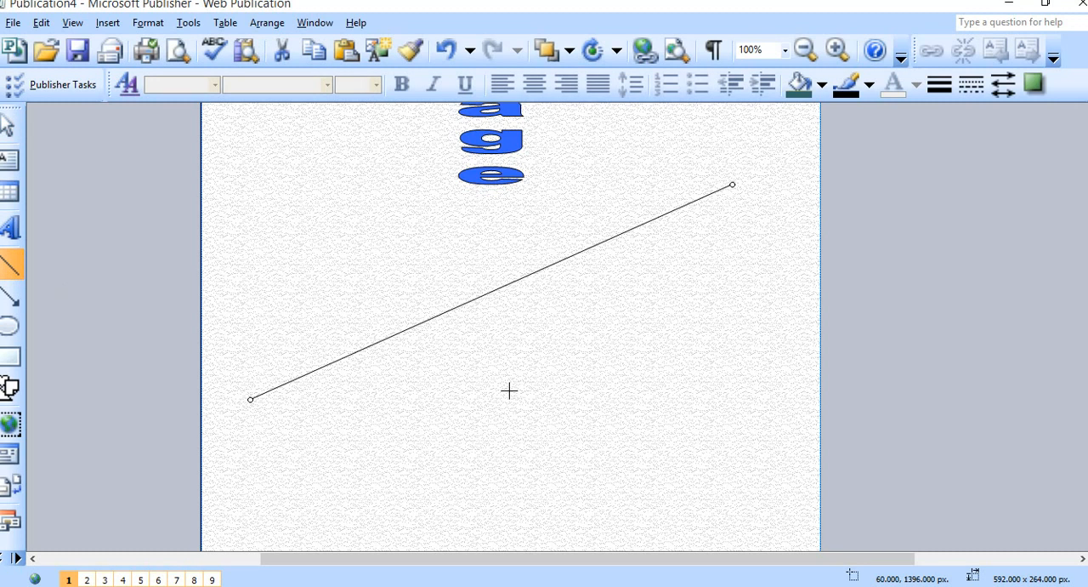
drag(374, 387, 673, 403)
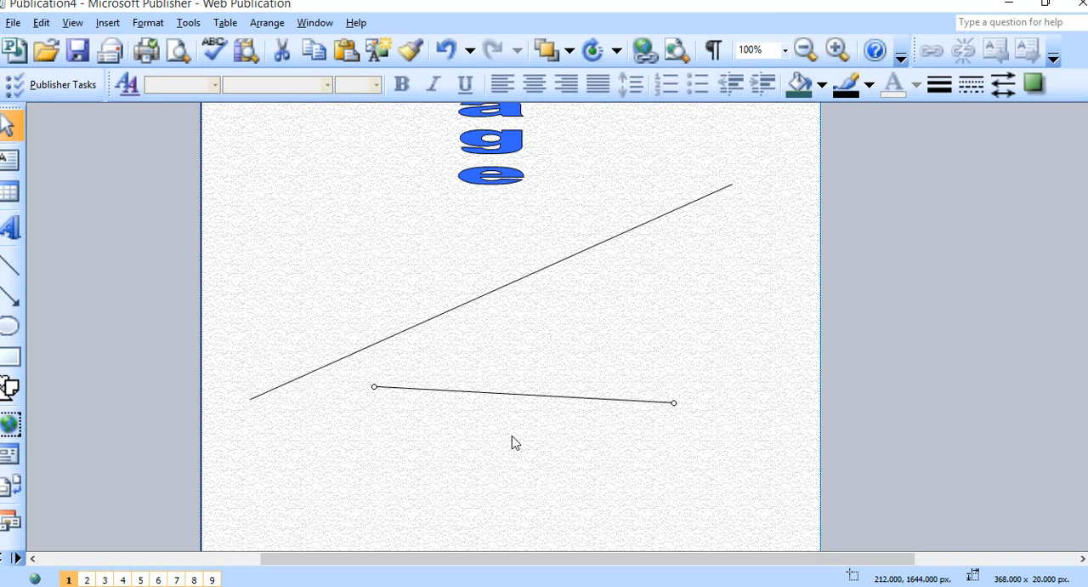
click(10, 265)
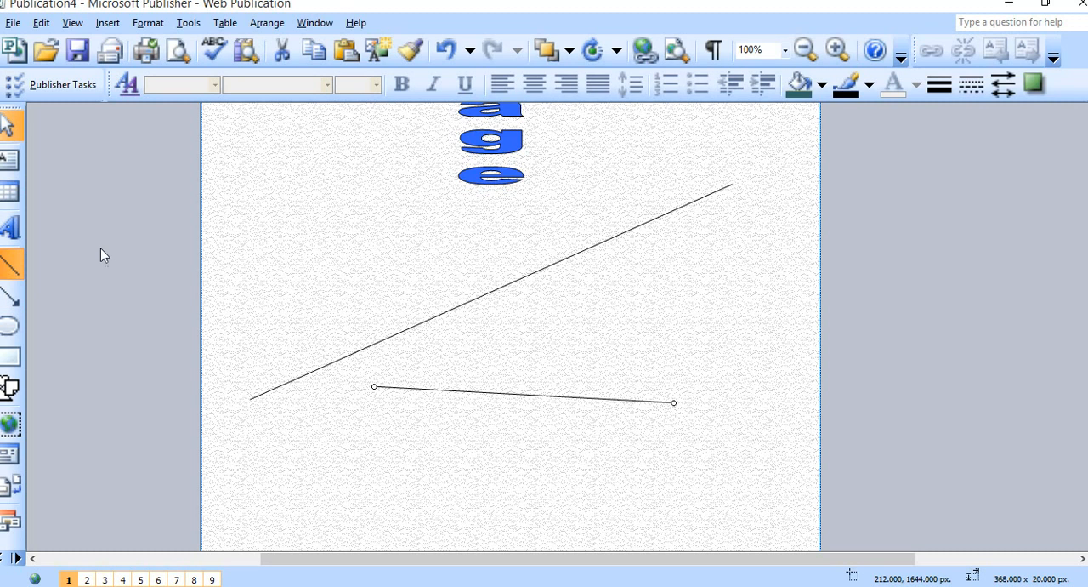
drag(288, 205, 289, 322)
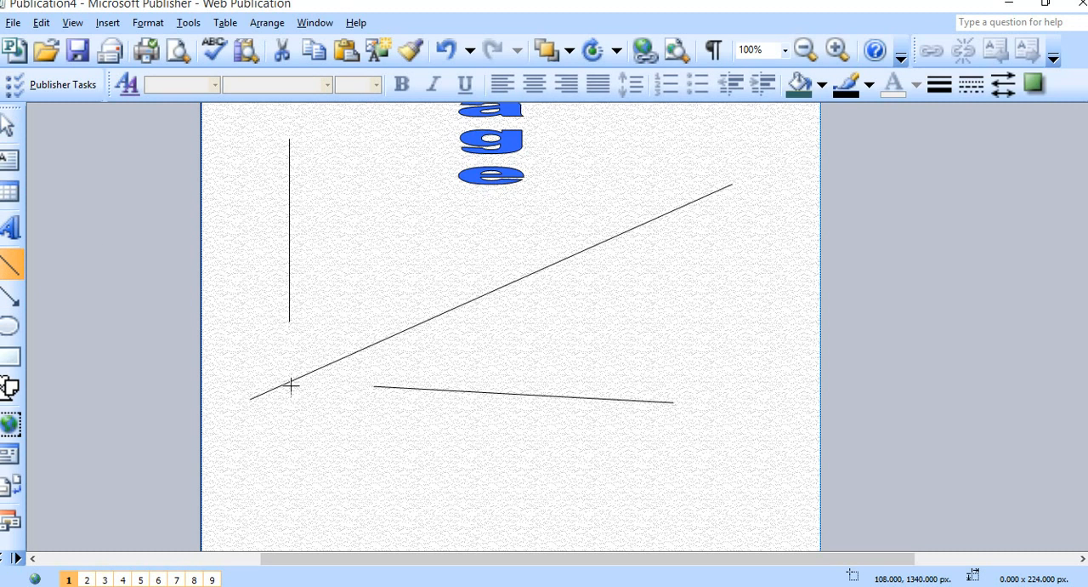
Format the diagonal line with a blue color, the solid 4½ pt style and a weight of 7 px.
click(529, 276)
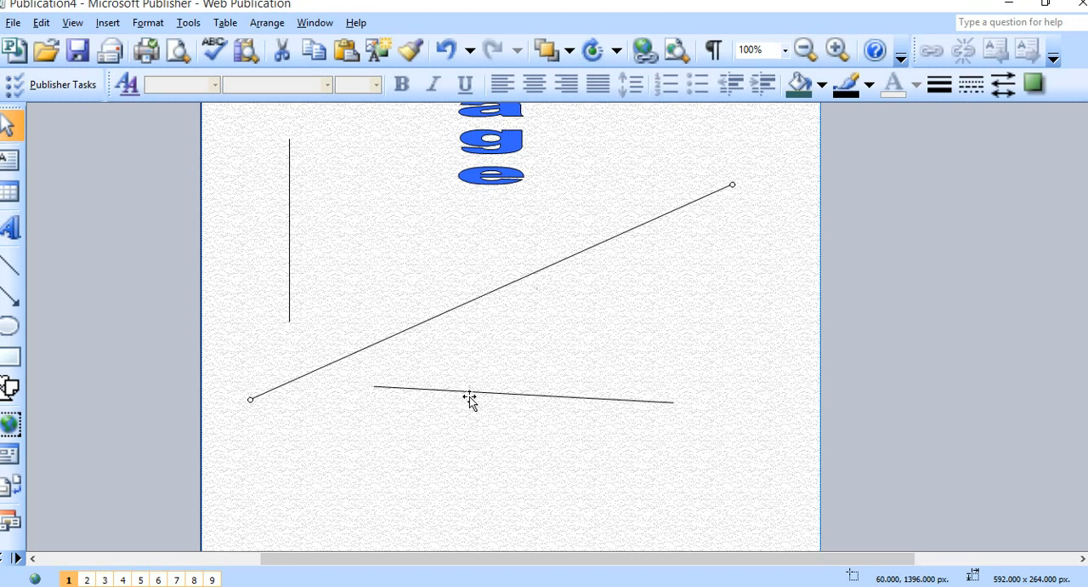
key(shift+F10)
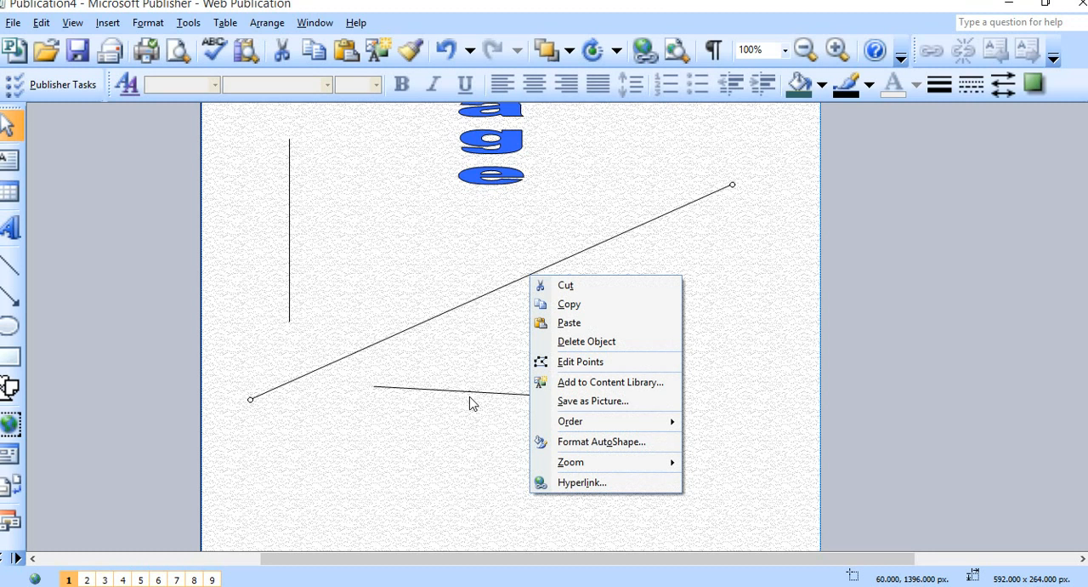
click(637, 441)
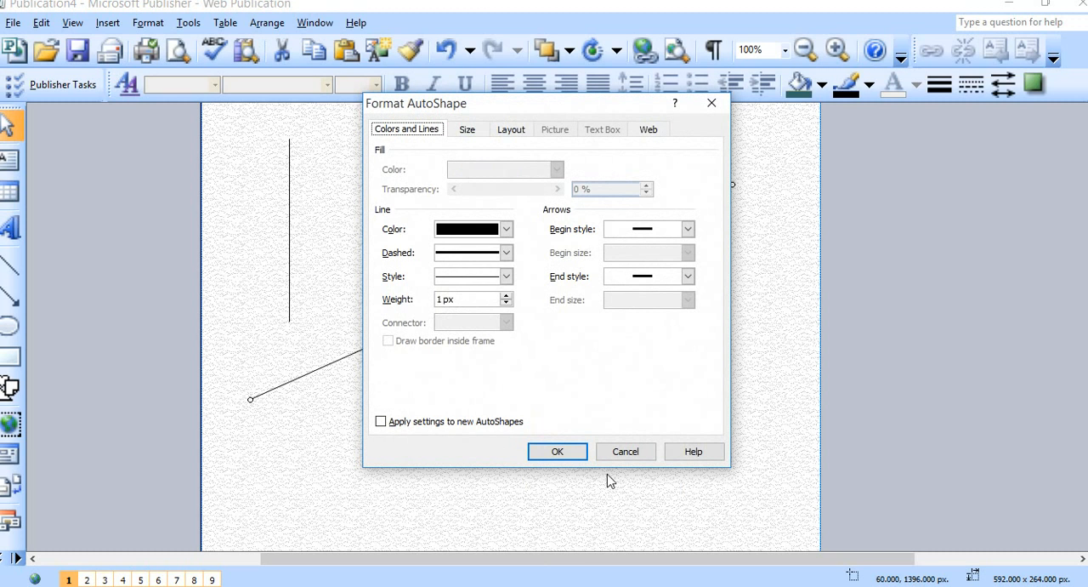
click(505, 228)
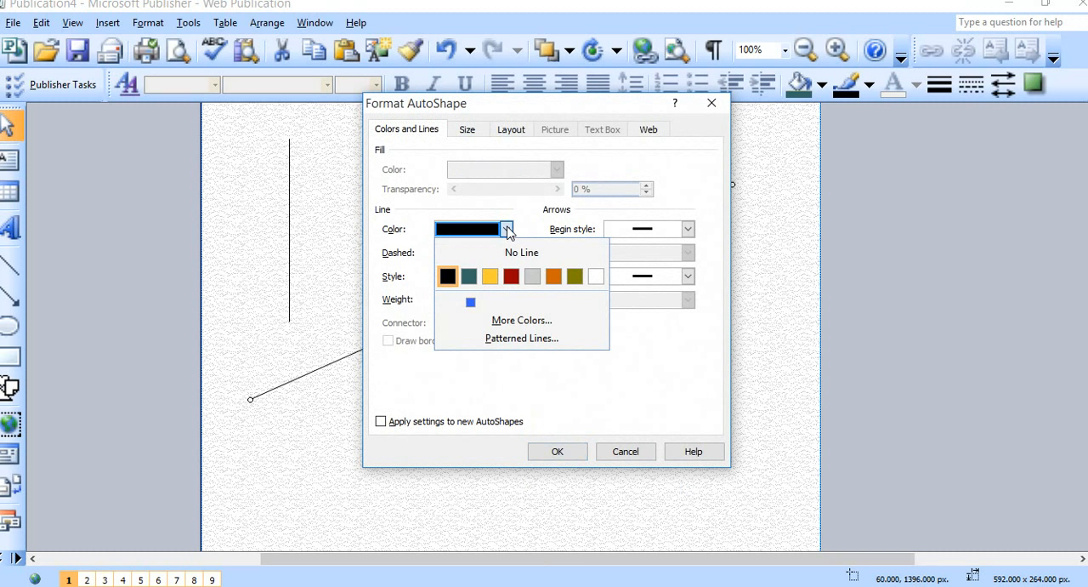
click(471, 301)
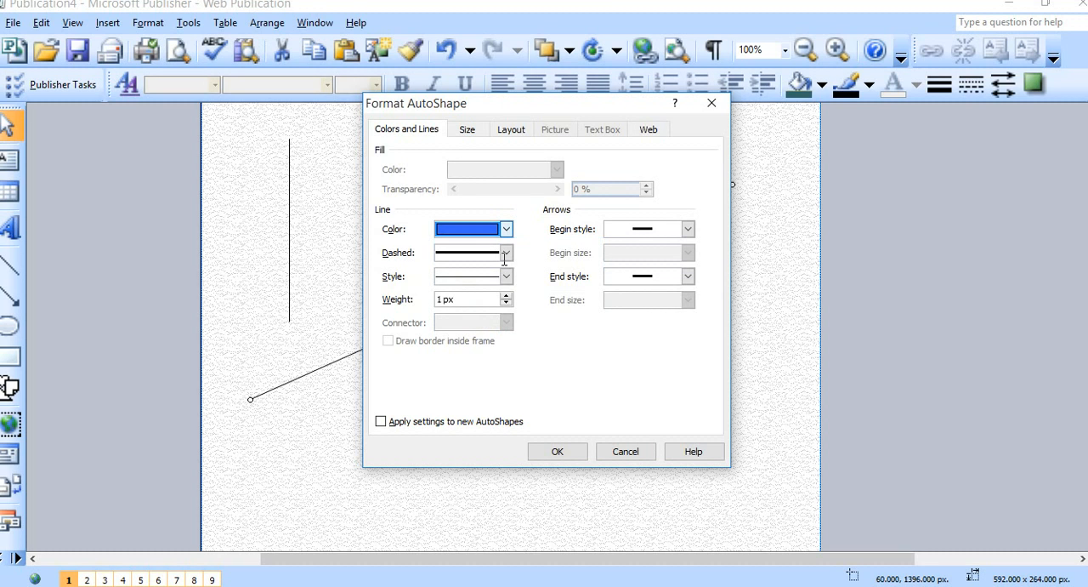
click(507, 280)
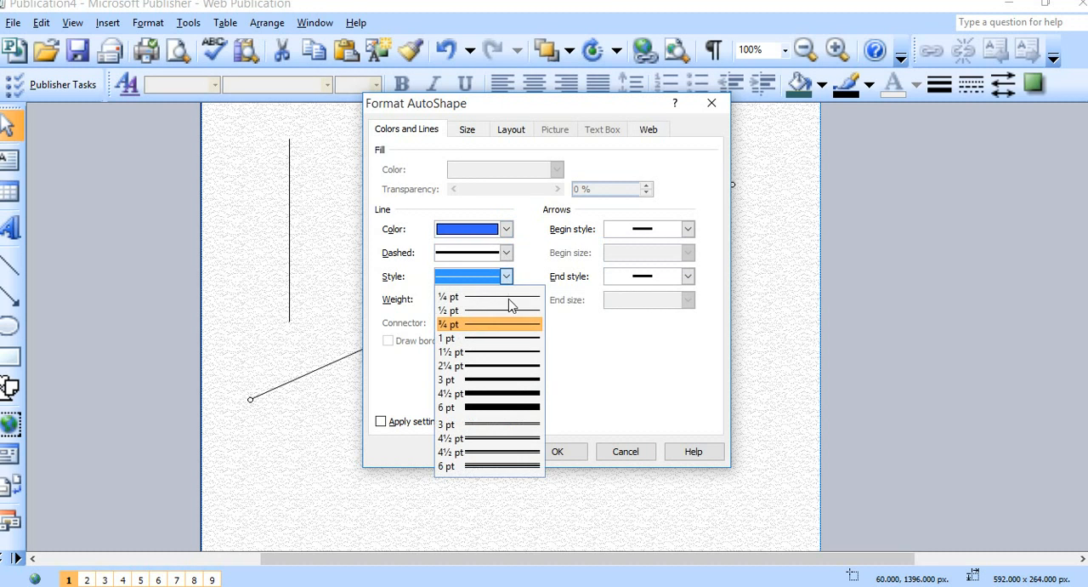
click(513, 392)
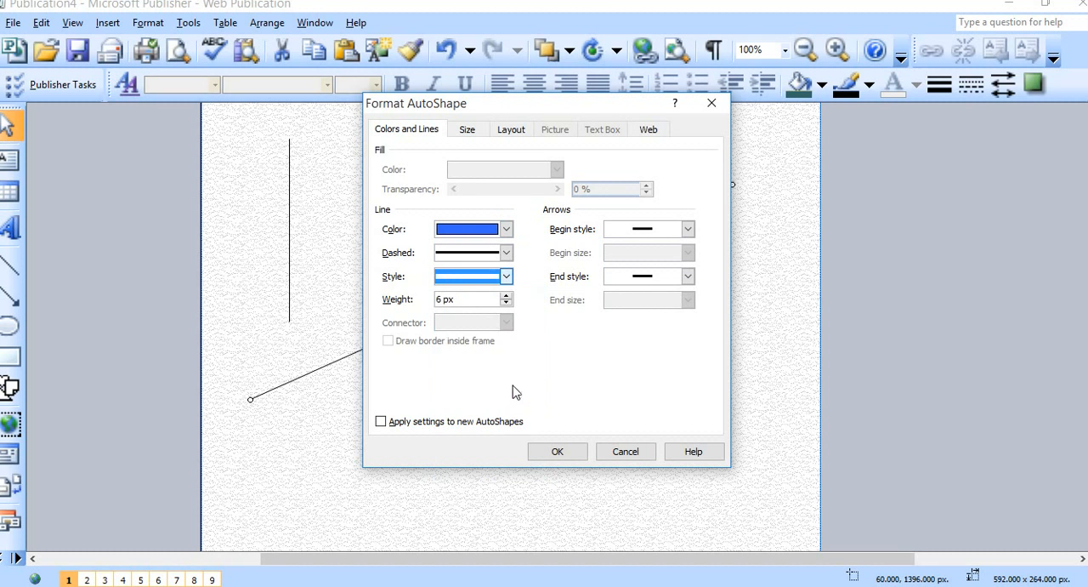
click(507, 296)
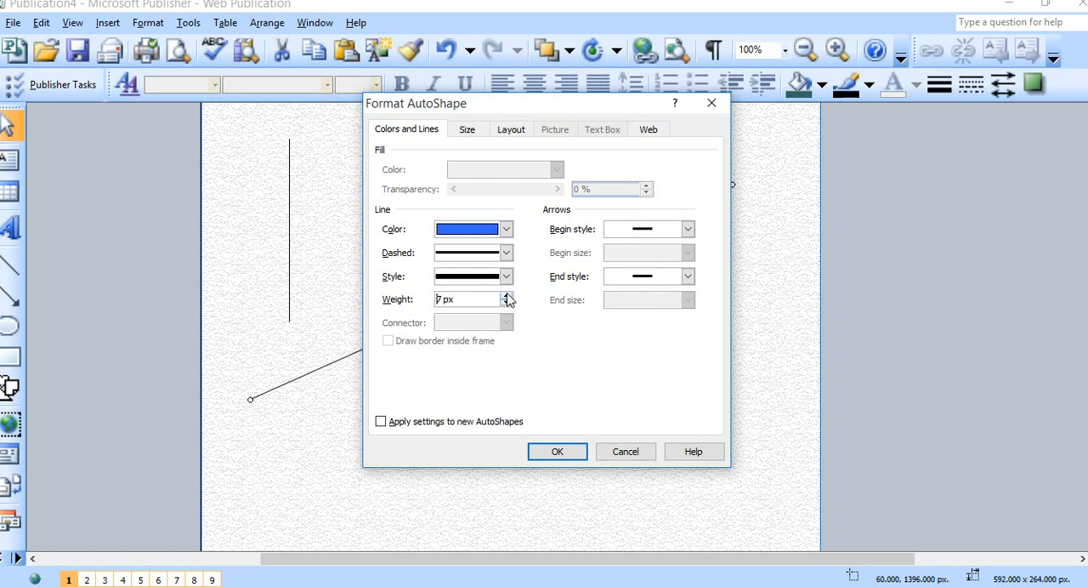
Give the diagonal line a barbed arrowhead at its beginning and an Open Arrow at its end, and apply the formatting.
click(681, 235)
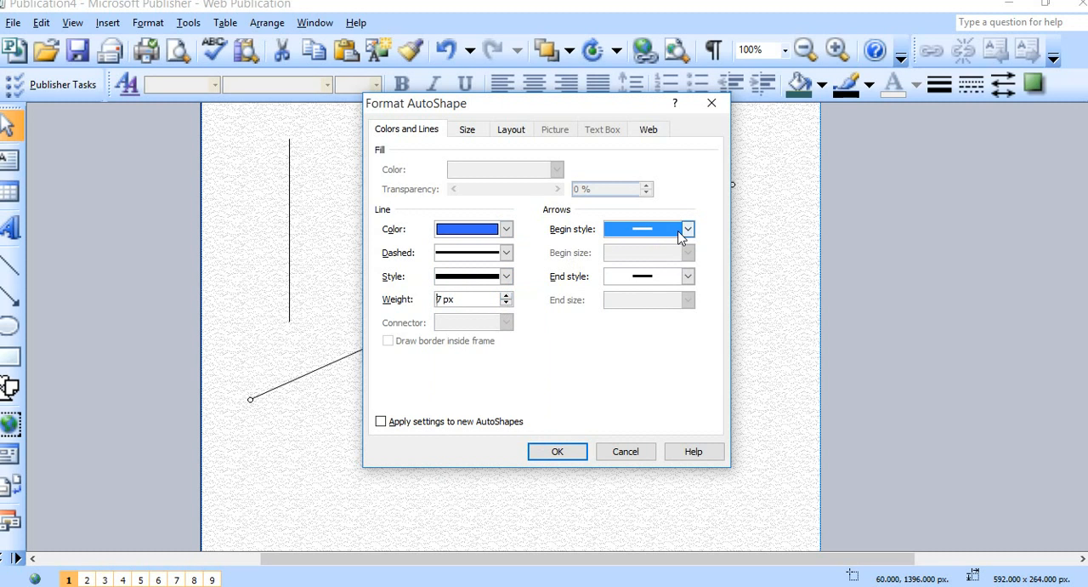
click(687, 229)
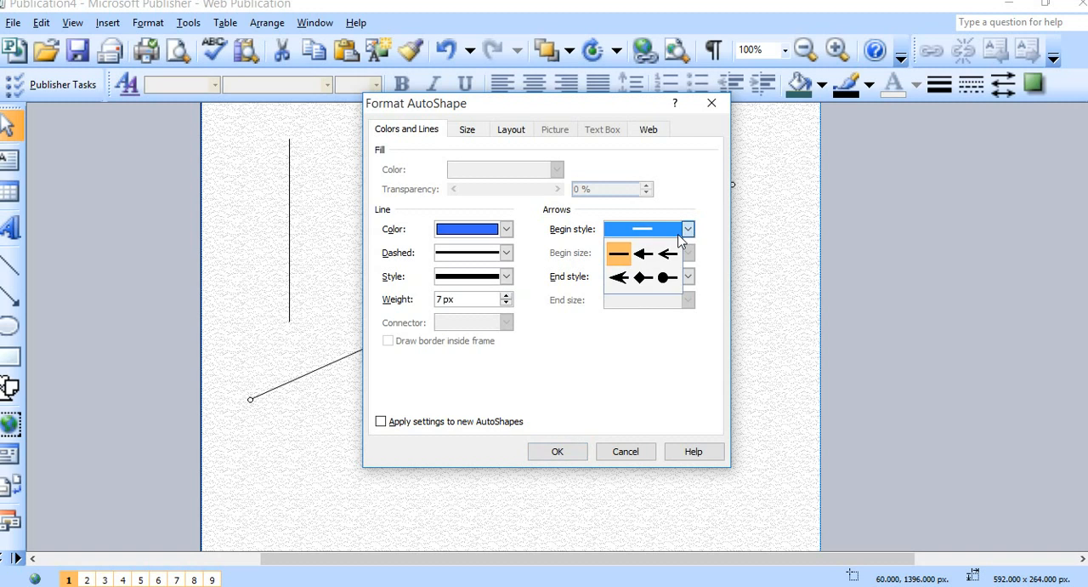
click(614, 284)
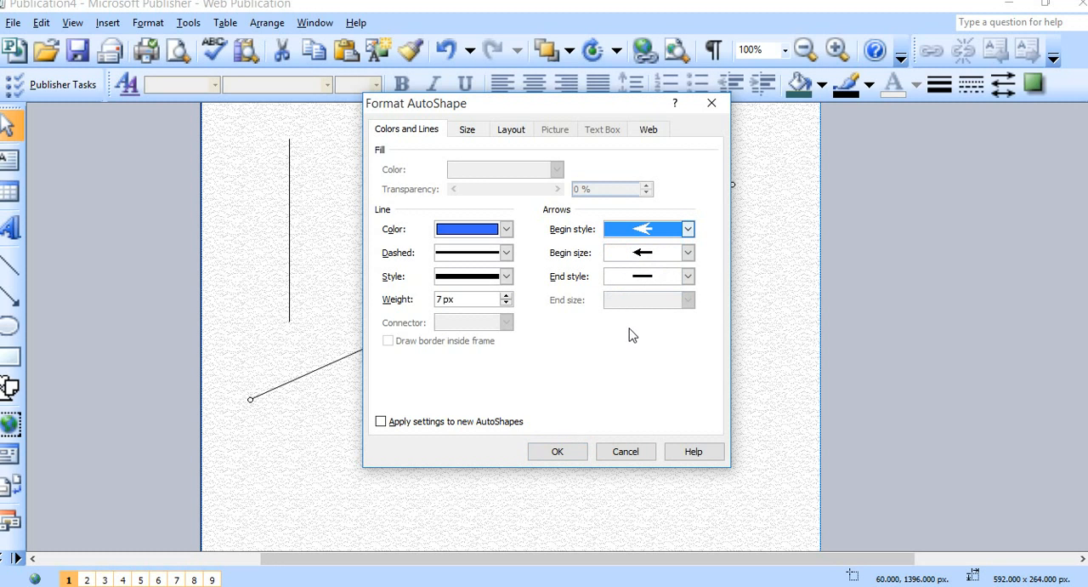
click(687, 278)
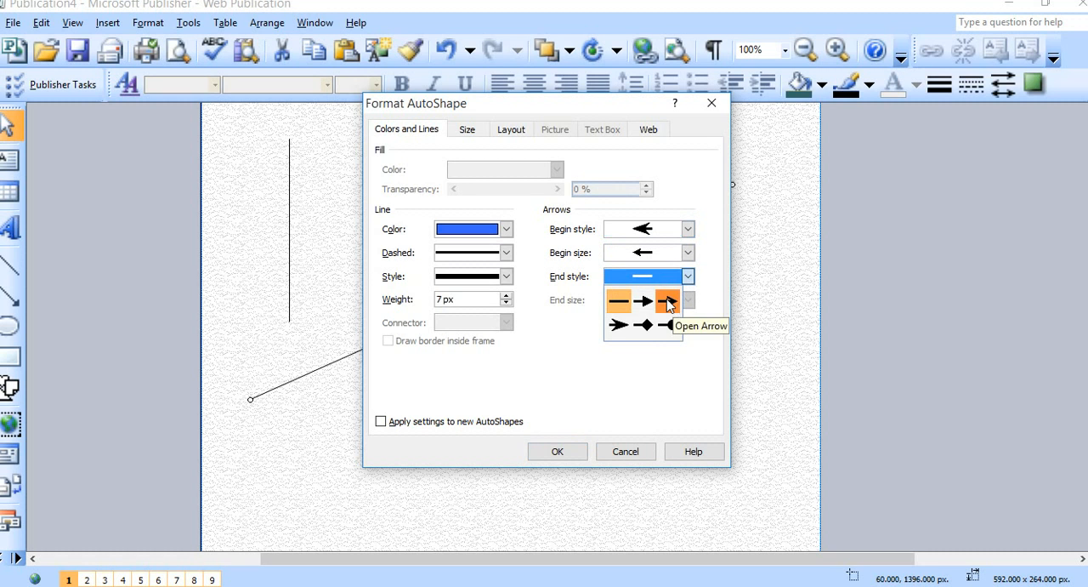
click(672, 301)
click(561, 450)
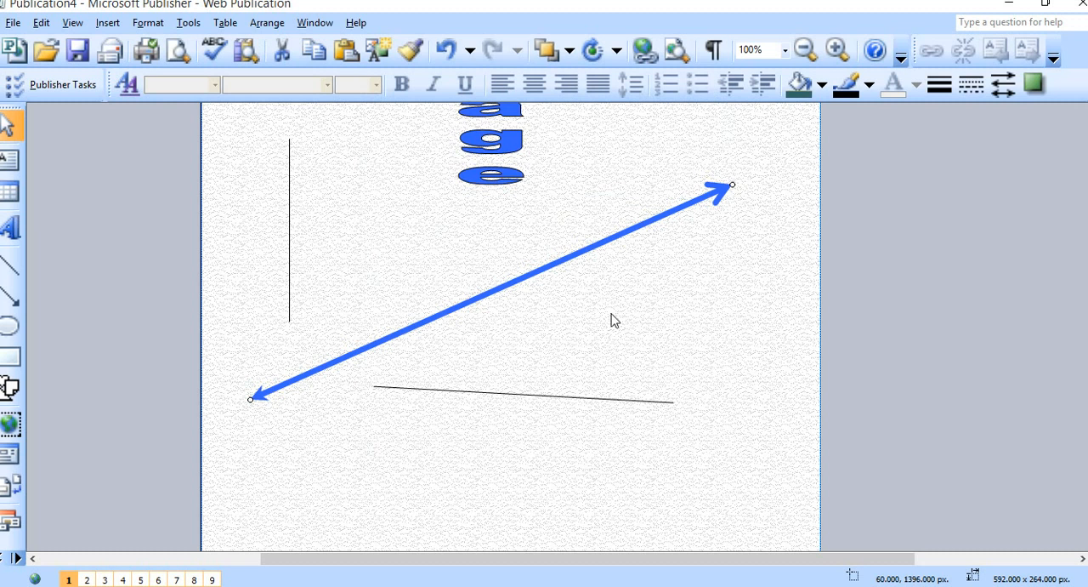
Move the vertical line to the diagonal arrow's upper end, at about 652, 1256 px.
scroll(478, 353, up, 2)
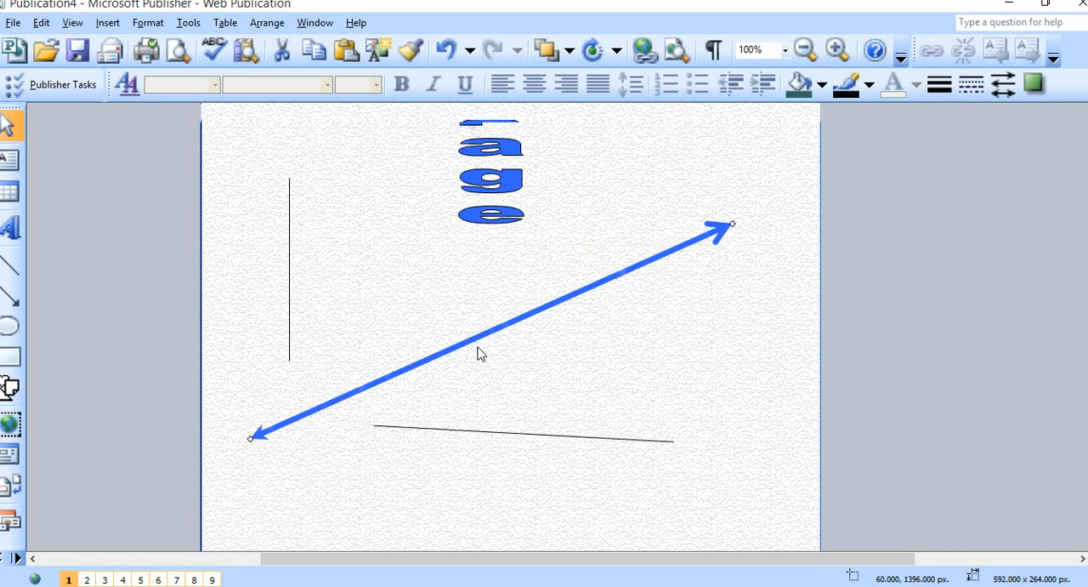
scroll(478, 353, up, 1)
drag(289, 313, 731, 243)
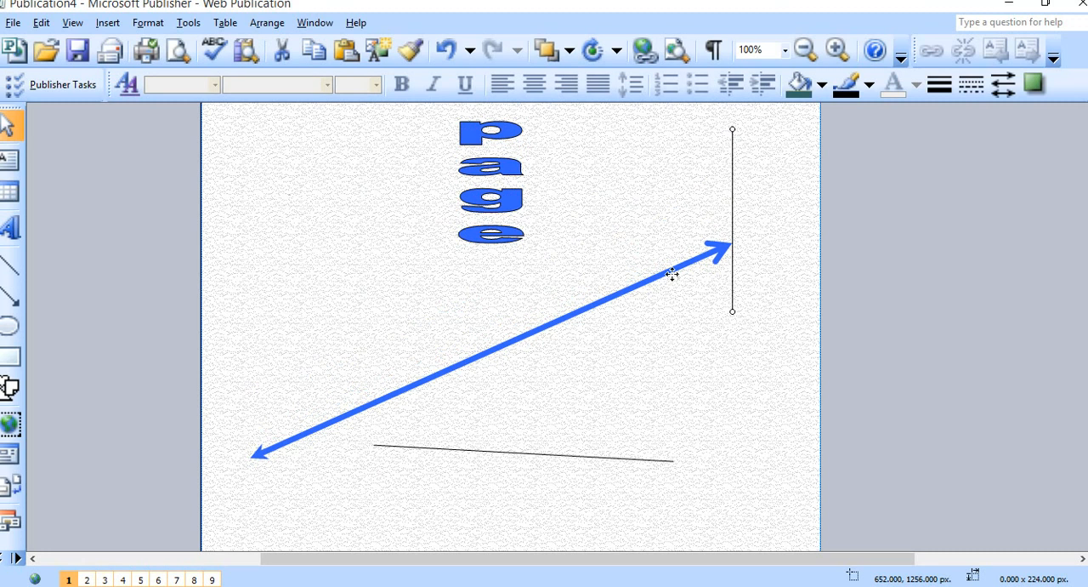
Format the vertical line with the blue line color.
right_click(731, 220)
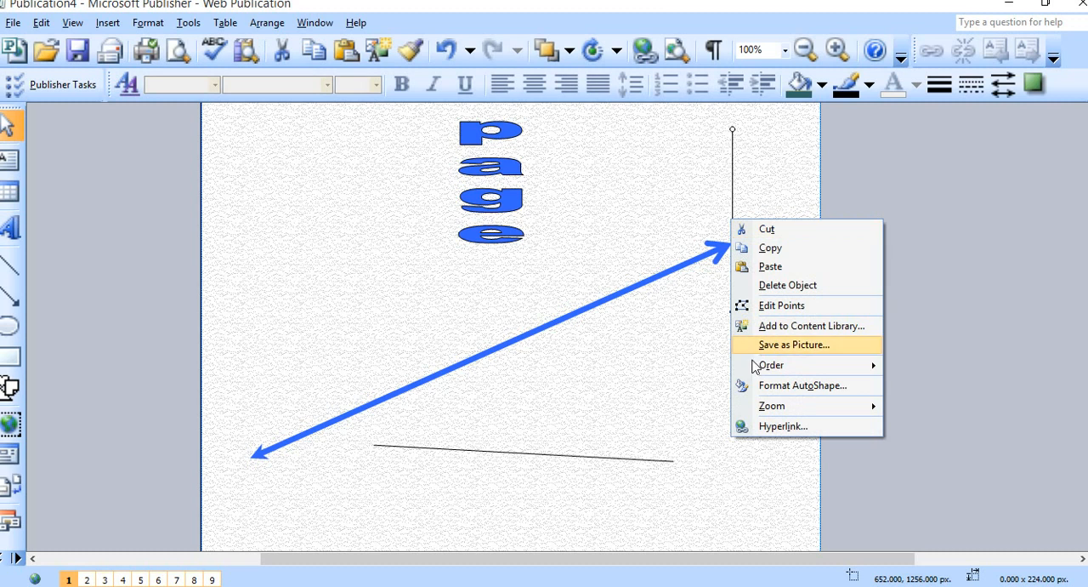
click(786, 386)
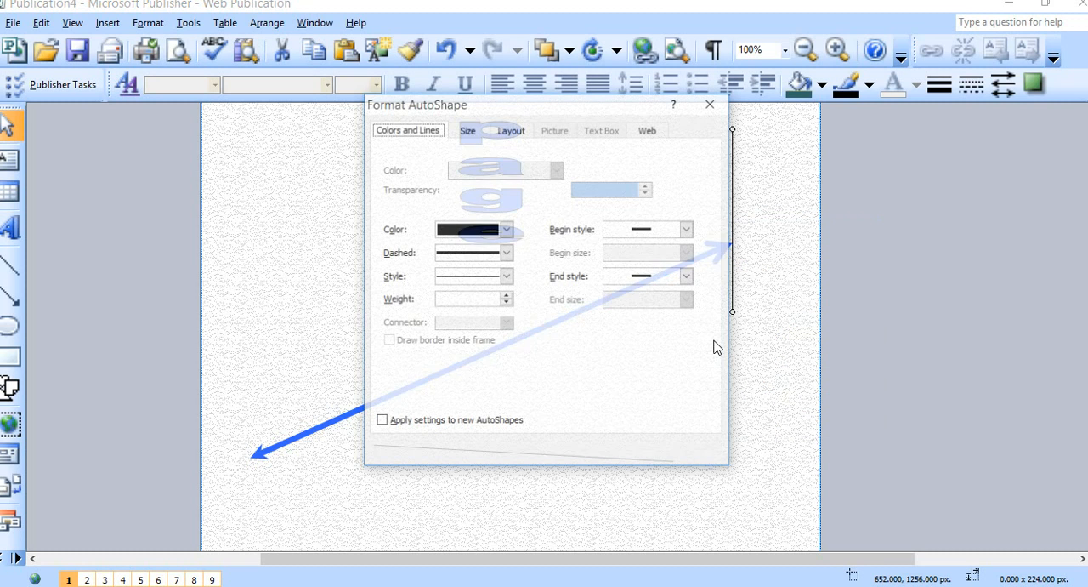
click(488, 276)
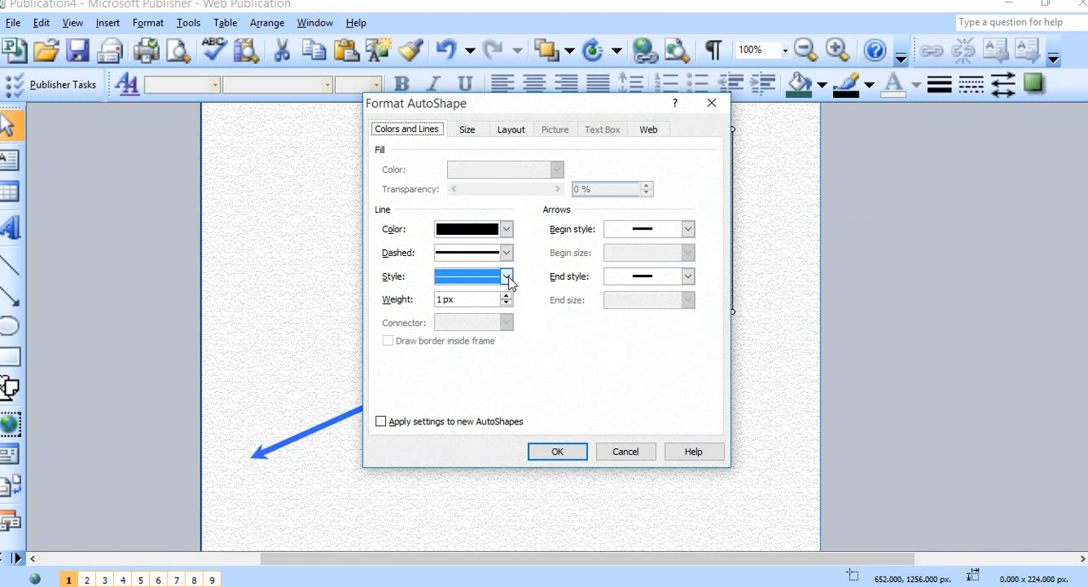
click(506, 229)
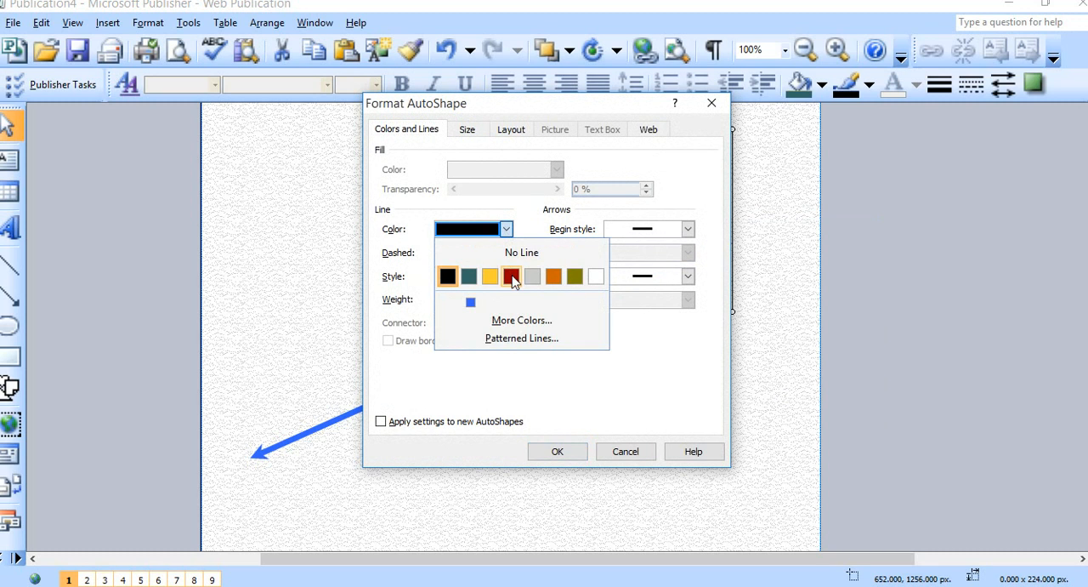
click(471, 302)
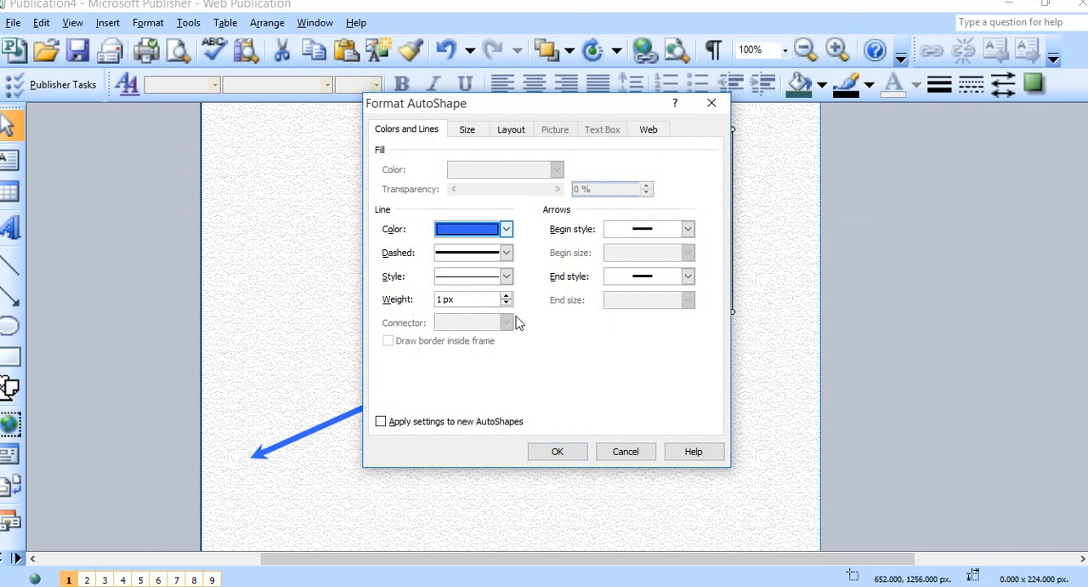
click(575, 451)
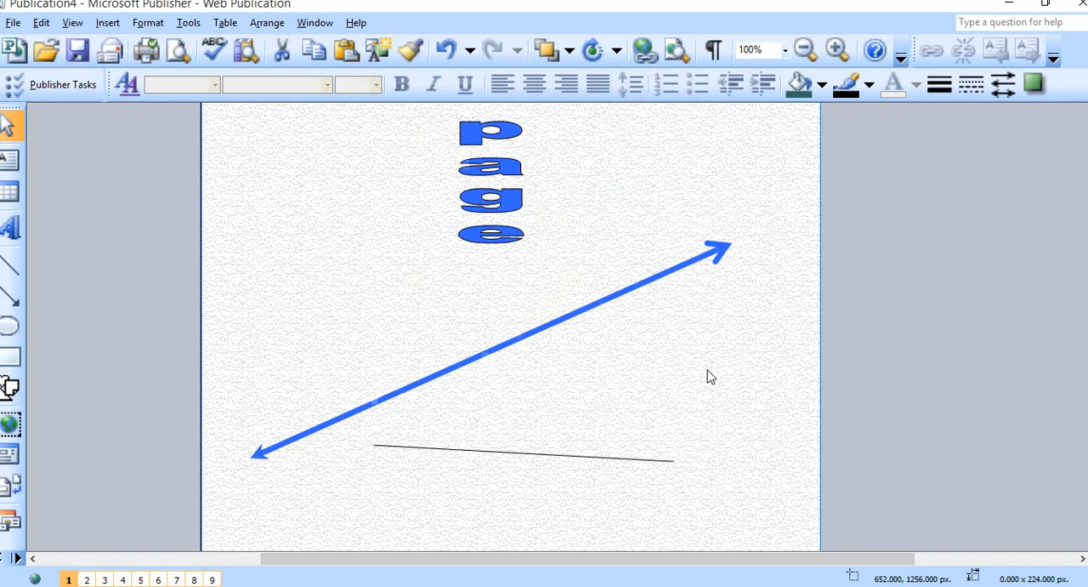
Stretch the blue vertical line downward, slightly slanted, to about 20 x 704 px.
drag(731, 312, 716, 507)
scroll(691, 421, up, 4)
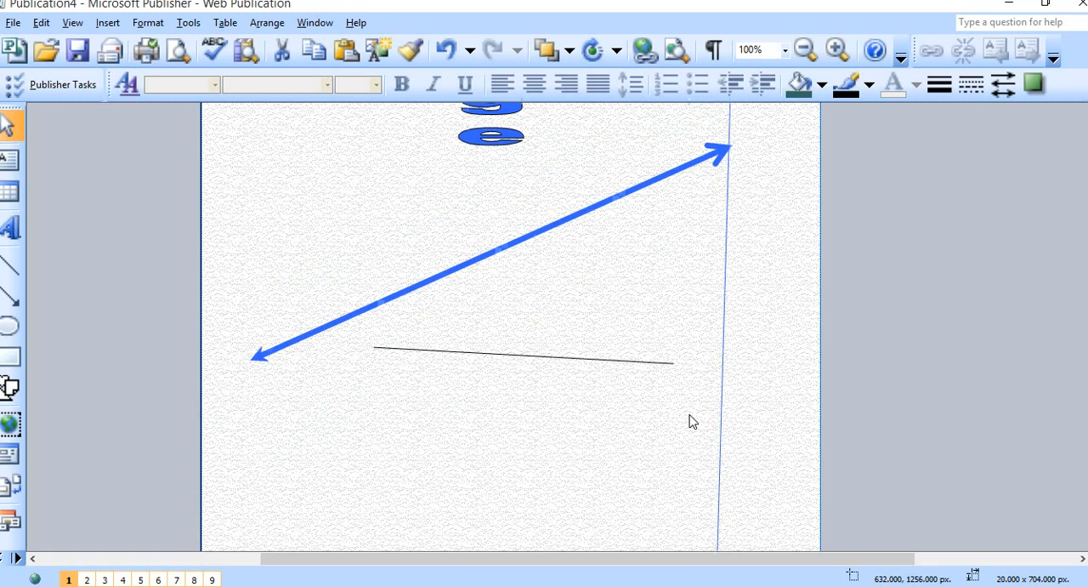
scroll(746, 375, up, 1)
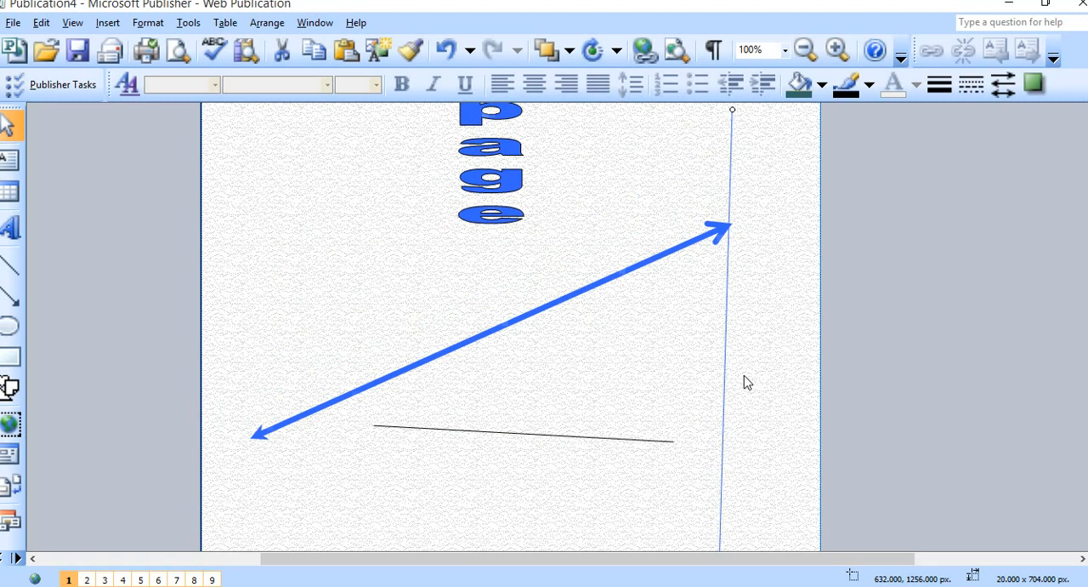
Thicken the blue vertical line by choosing a heavier line style and setting its weight to 5 px.
right_click(725, 305)
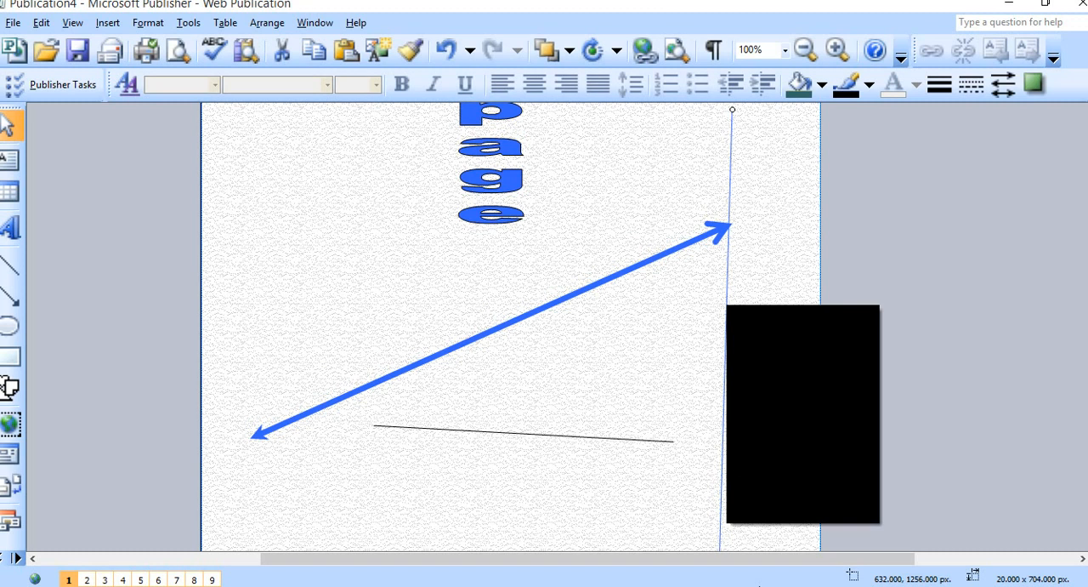
click(737, 261)
click(727, 273)
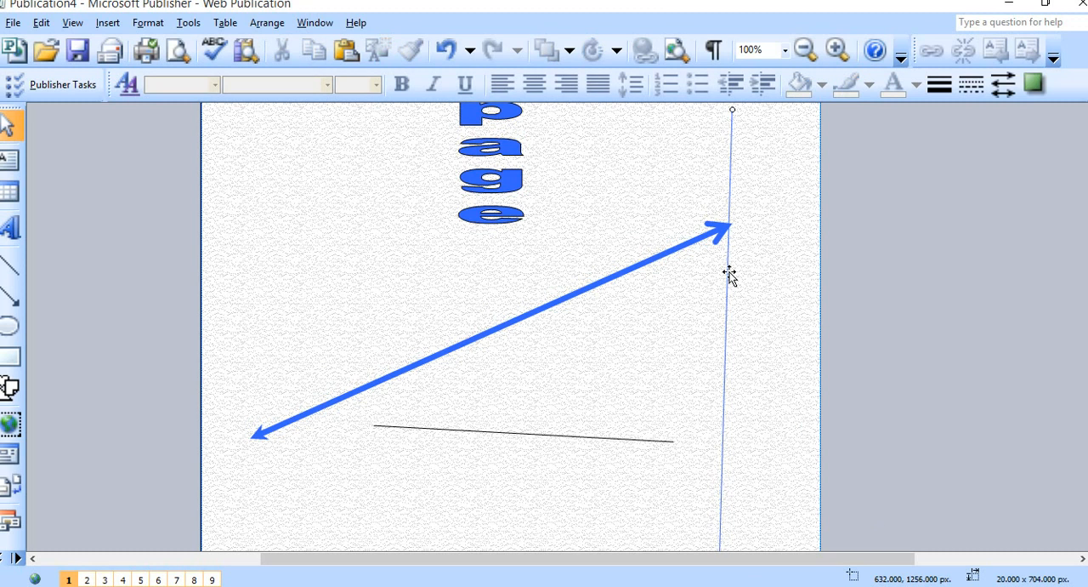
right_click(725, 276)
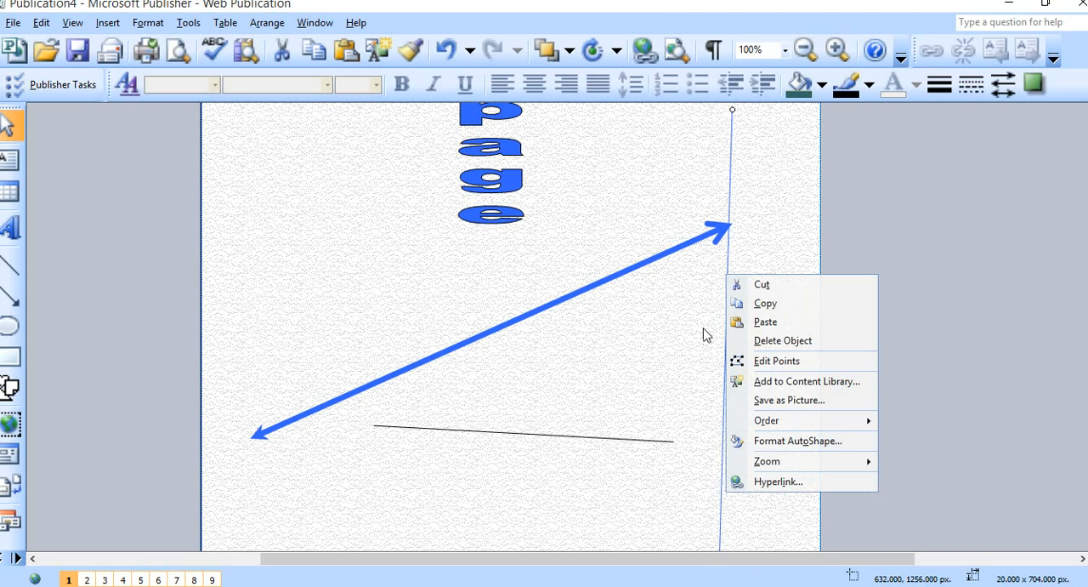
click(797, 440)
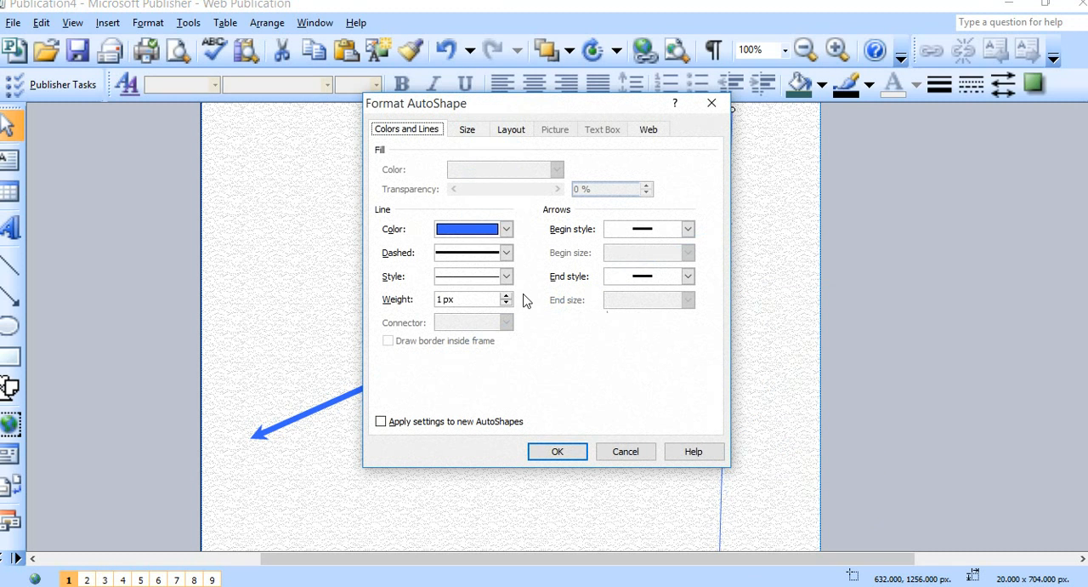
click(507, 277)
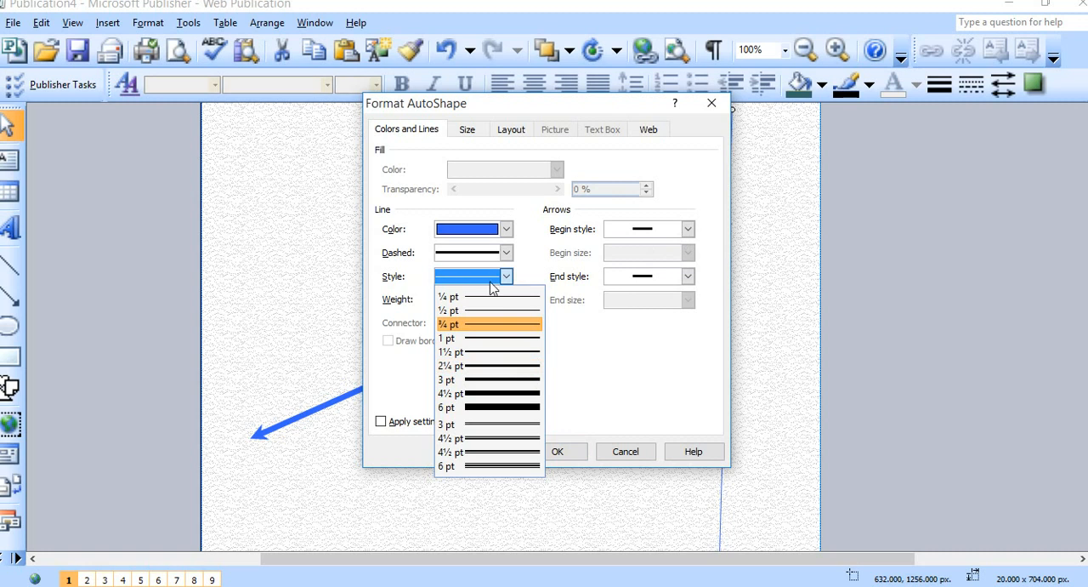
click(502, 364)
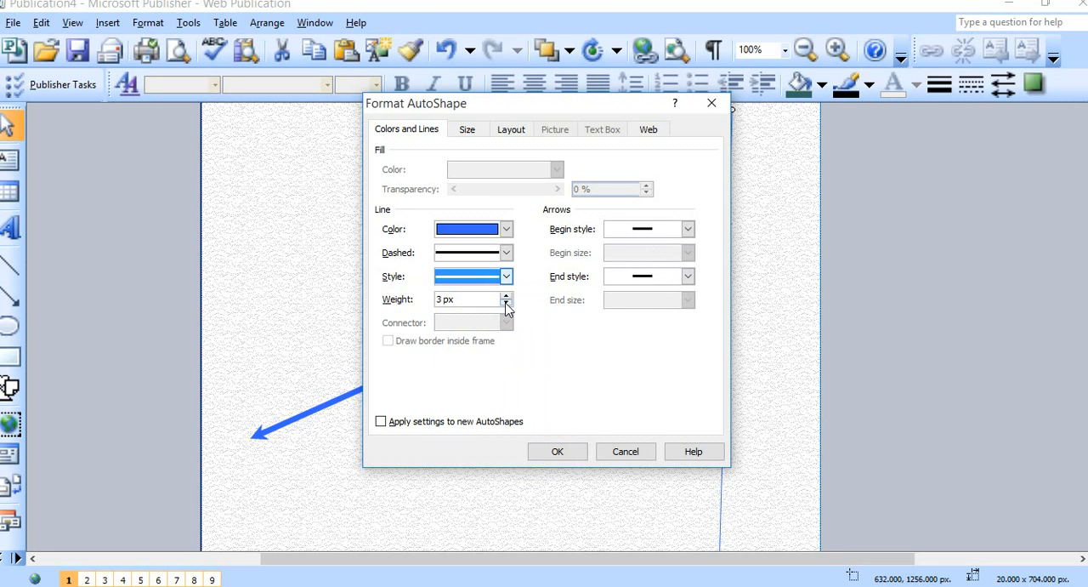
click(506, 296)
click(507, 296)
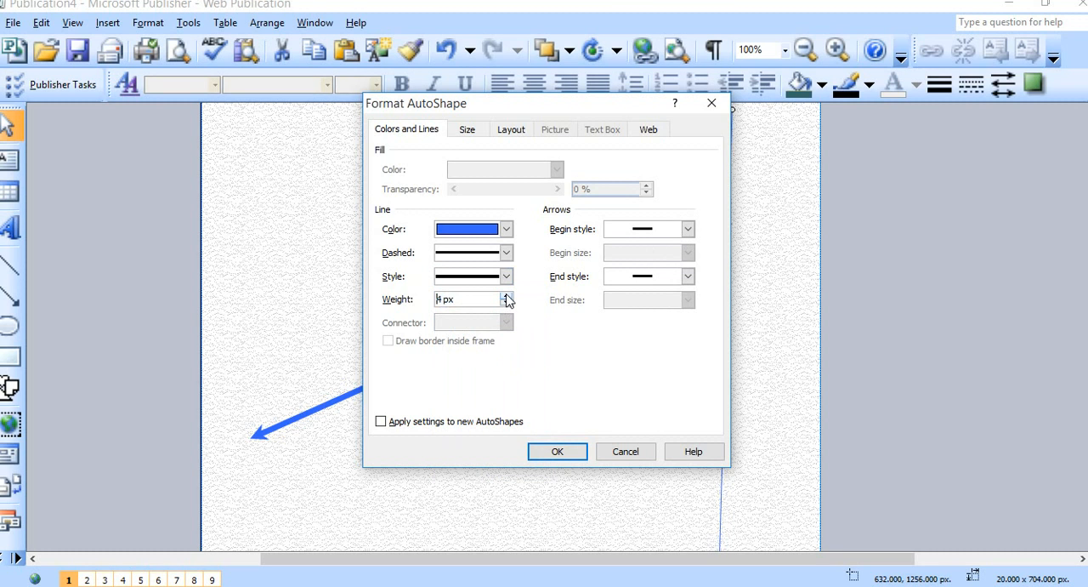
click(557, 452)
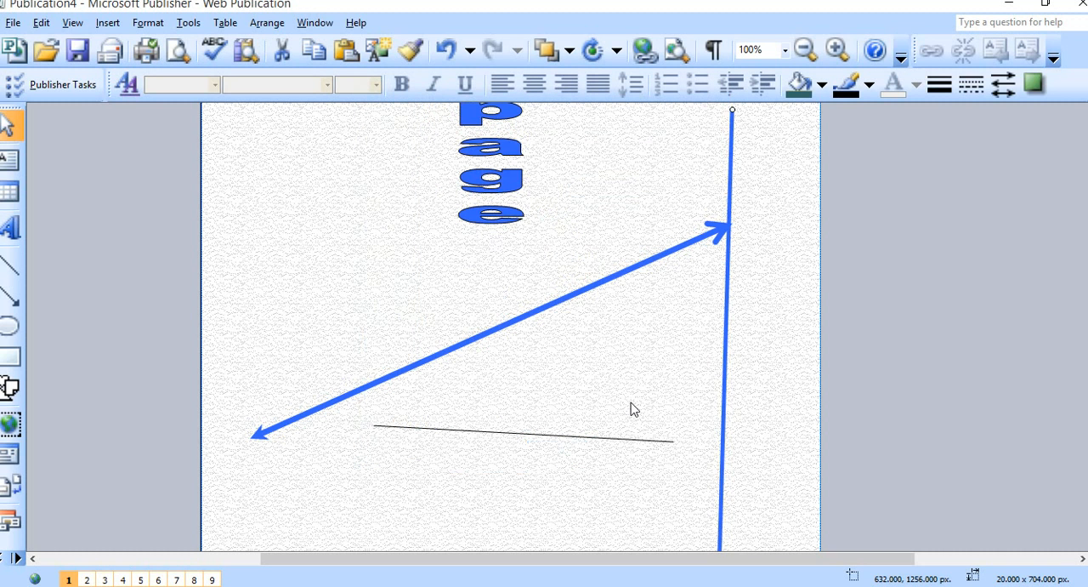
Shift the upper end of the blue vertical line slightly outward, making it about 24 x 704 px.
scroll(631, 402, up, 4)
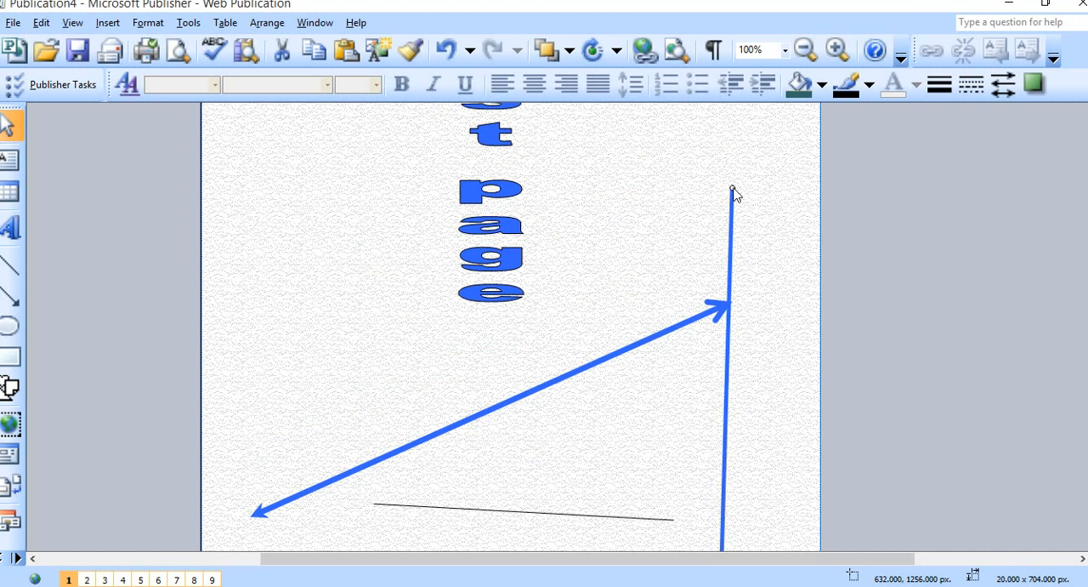
drag(734, 187, 736, 187)
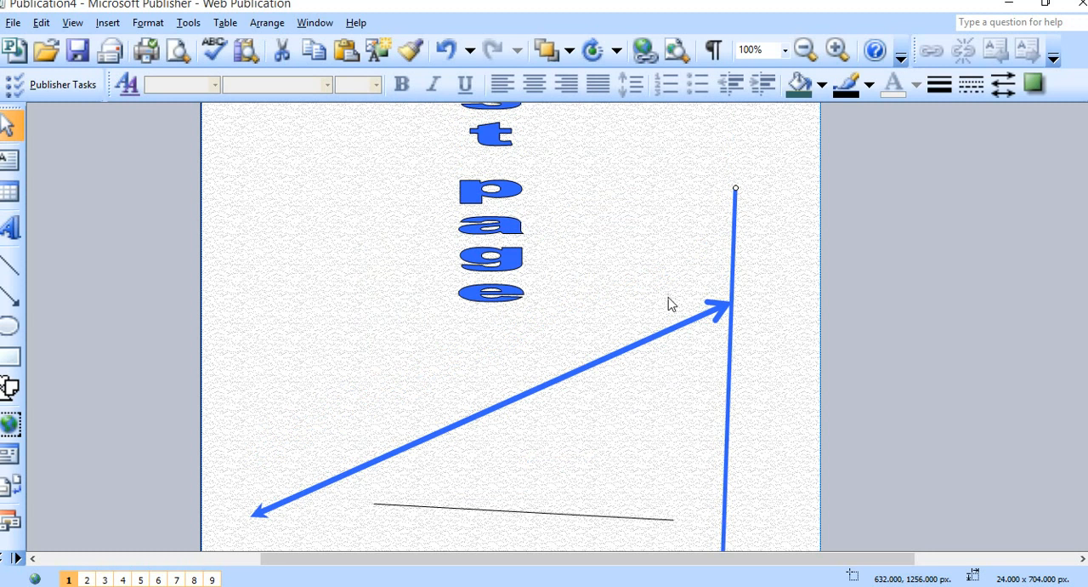
Extend both ends of the thin black line below the diagonal arrow to about 616 x 44 px.
scroll(660, 323, down, 4)
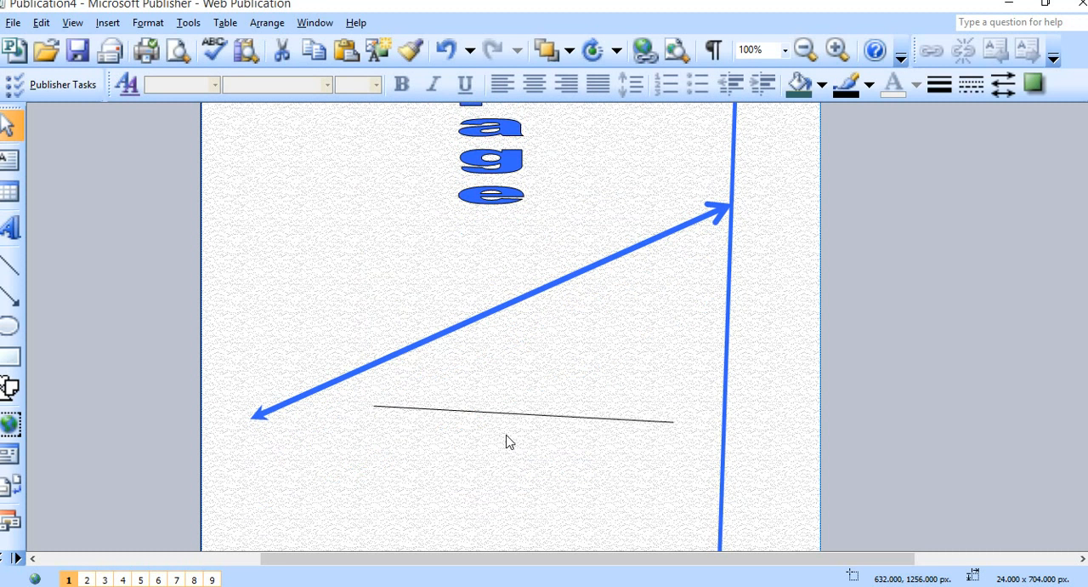
click(536, 415)
drag(374, 408, 246, 396)
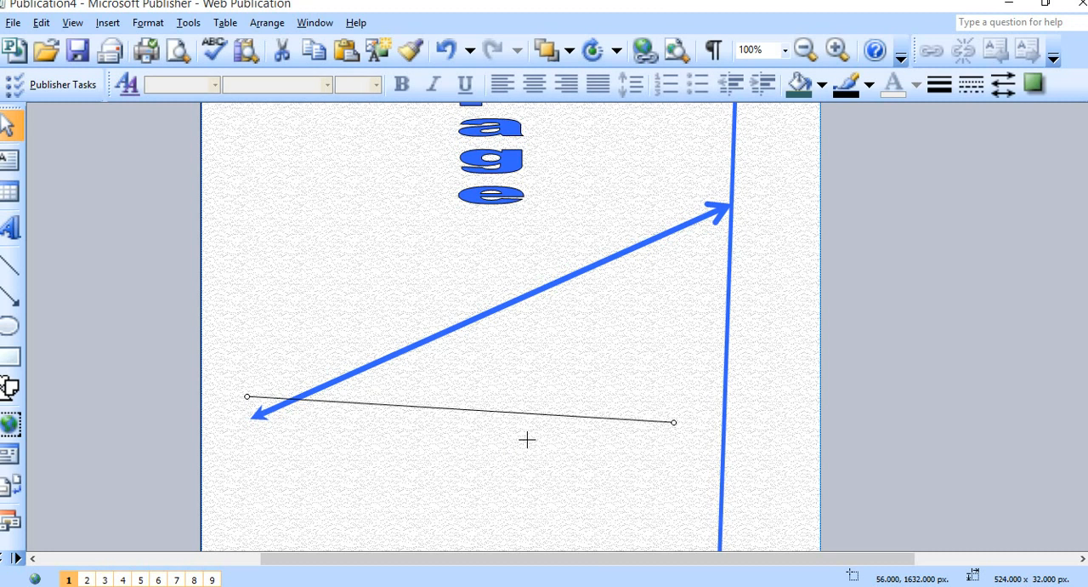
drag(672, 421, 748, 432)
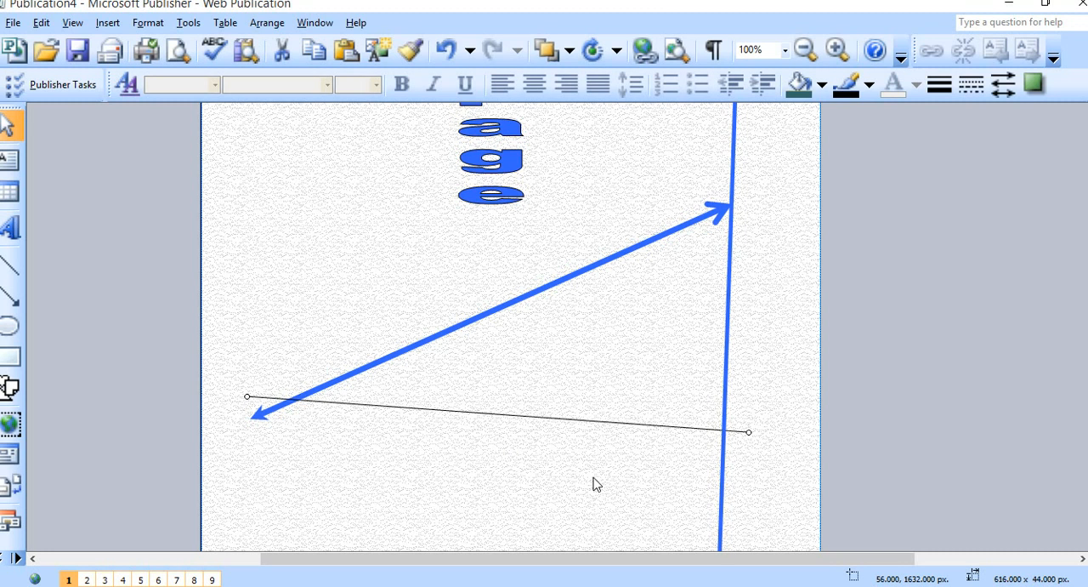
Set the black line's color to dark red and its dash style to Round Dot.
right_click(509, 417)
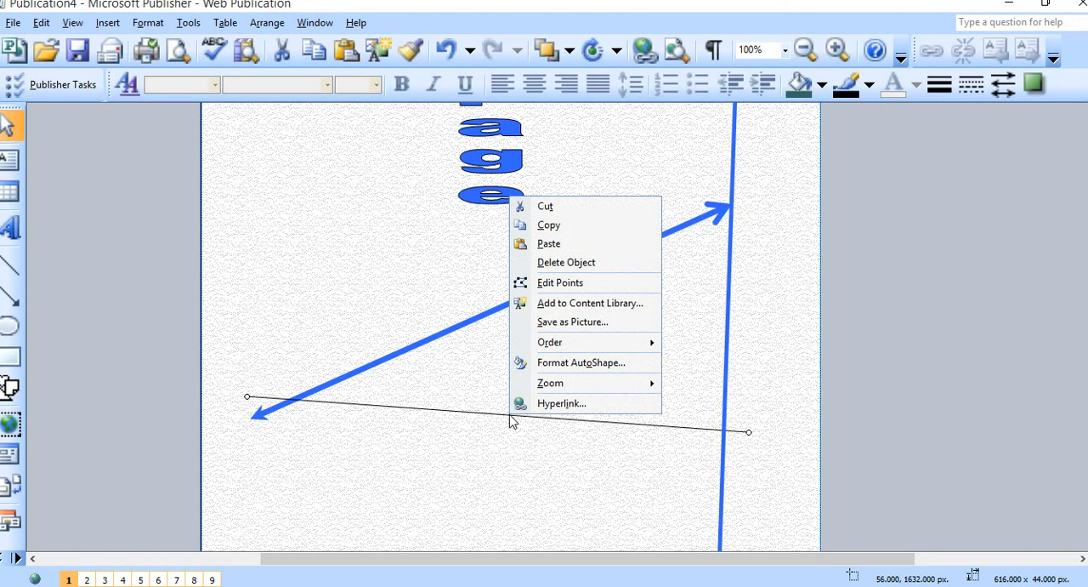
click(598, 369)
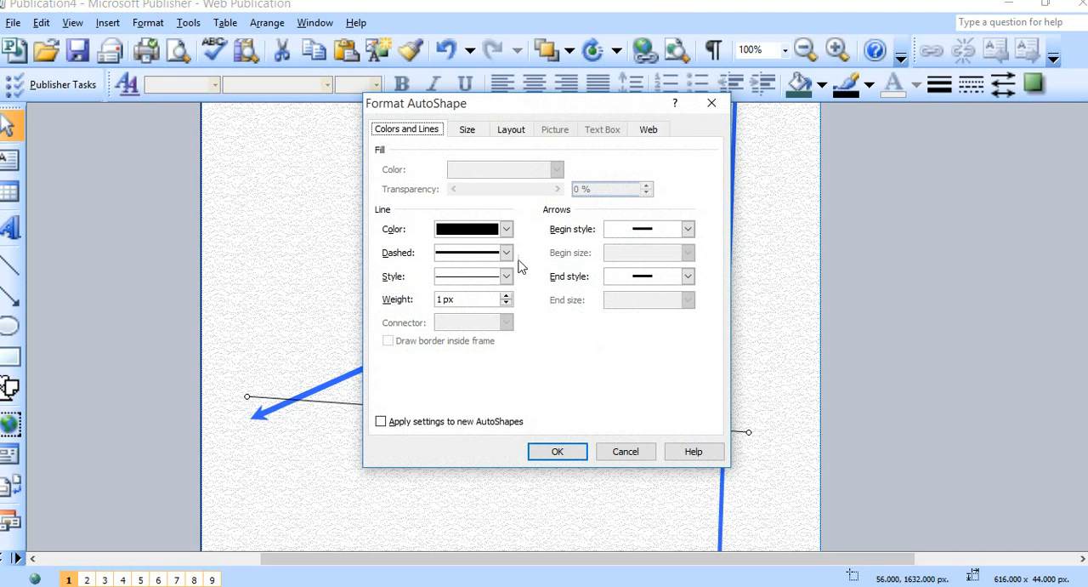
click(506, 229)
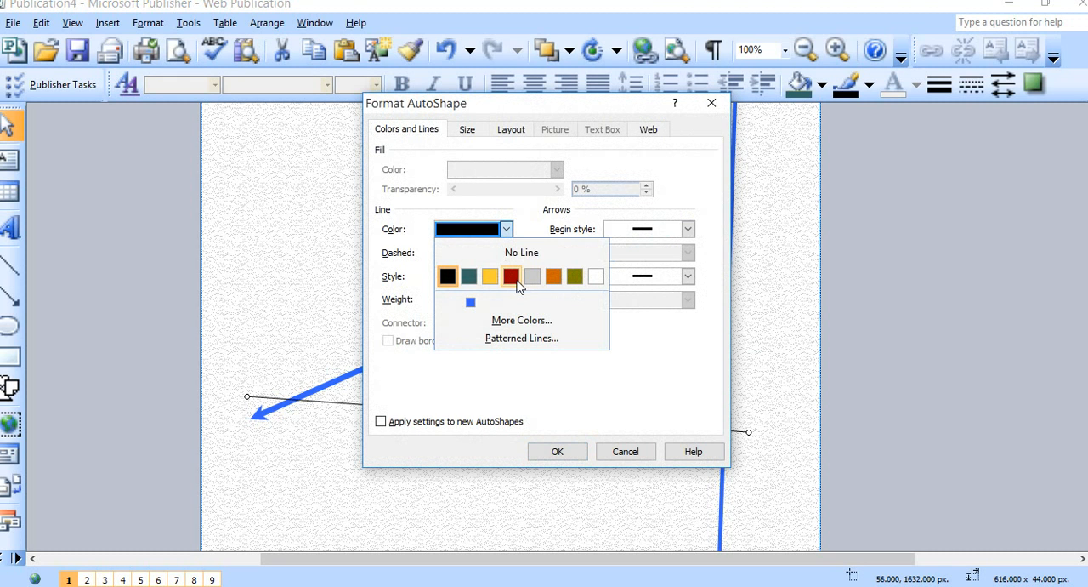
click(510, 276)
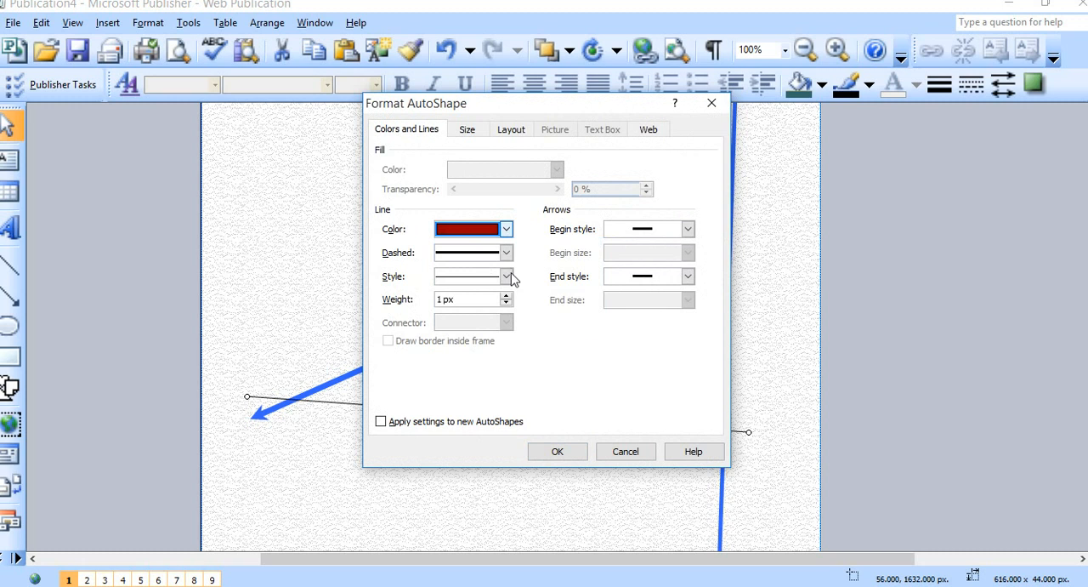
click(506, 277)
click(510, 298)
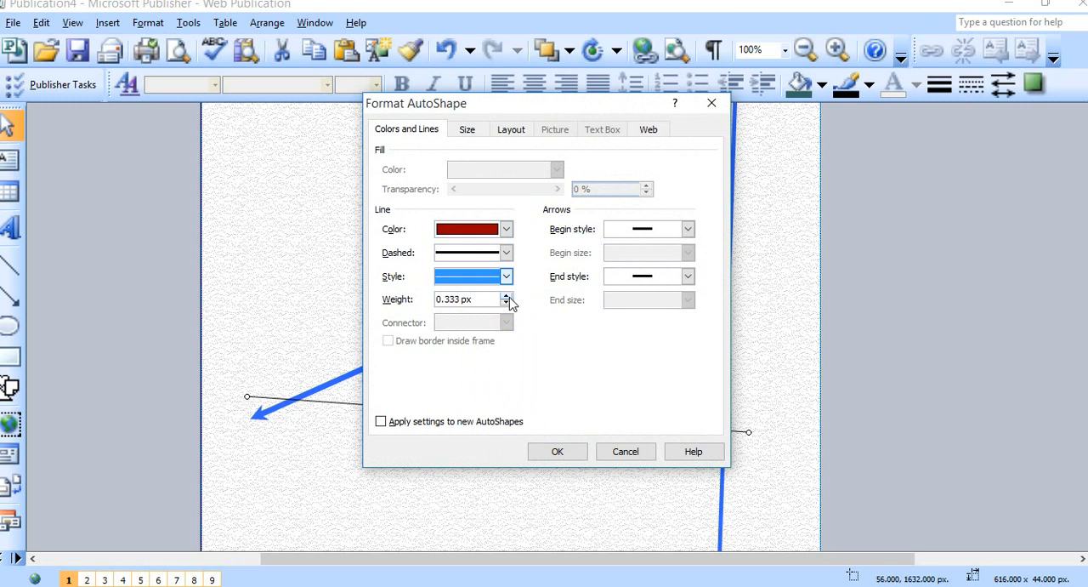
click(507, 276)
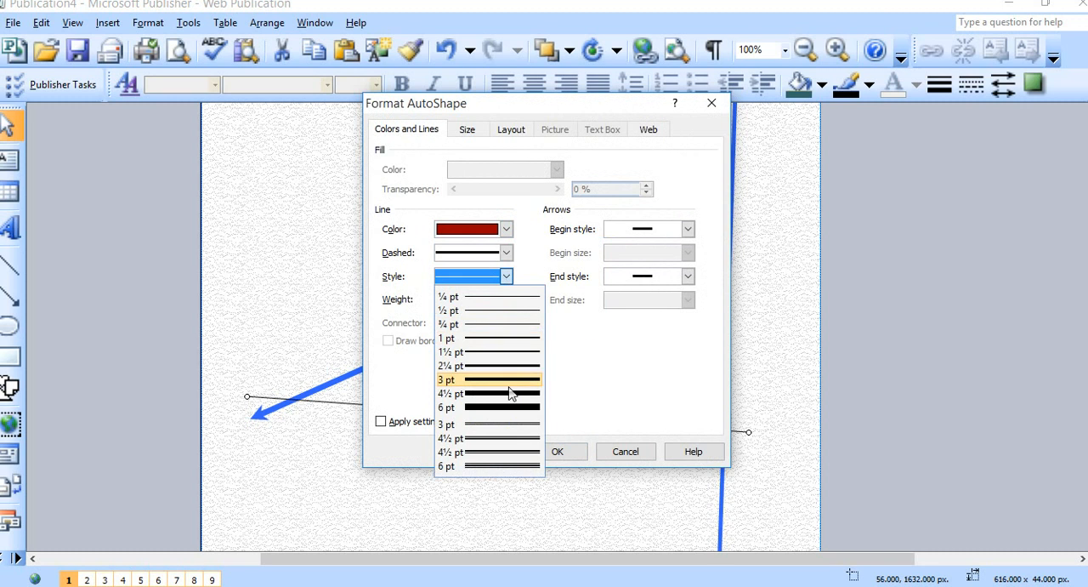
click(506, 253)
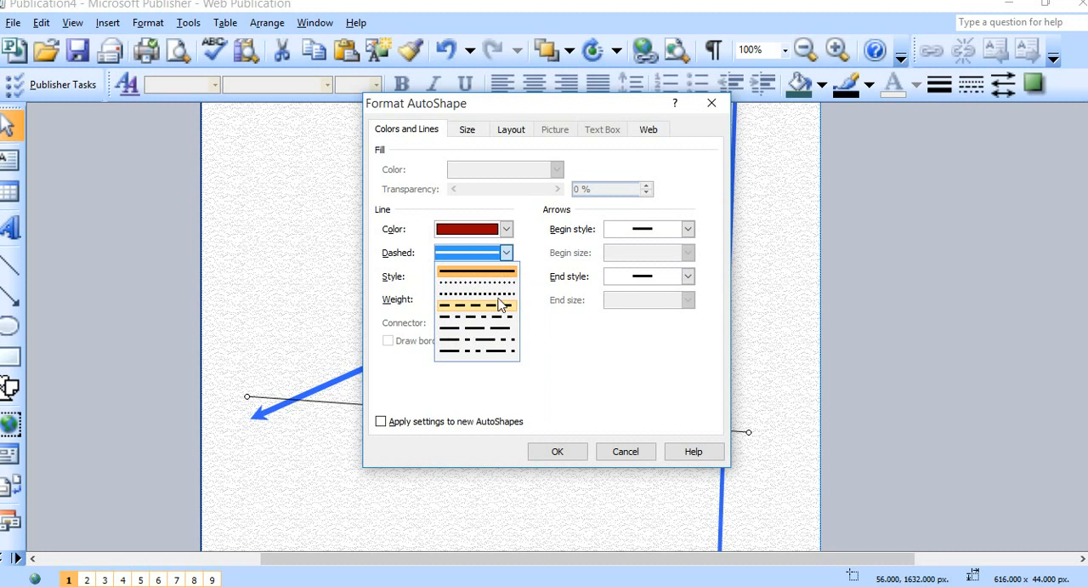
click(494, 282)
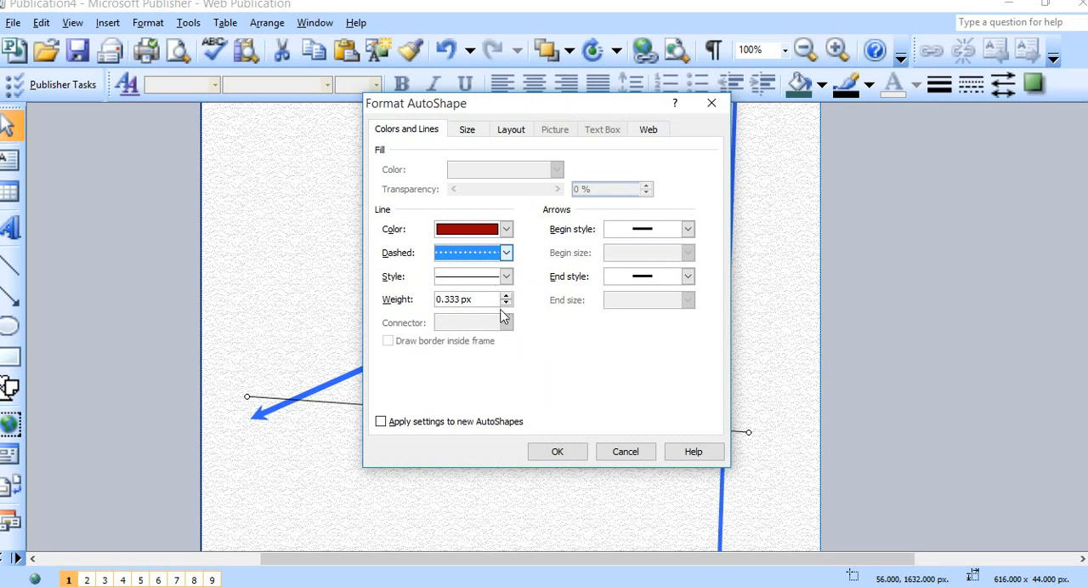
Increase the weight of the dotted dark red line and apply the formatting.
click(507, 296)
click(507, 296)
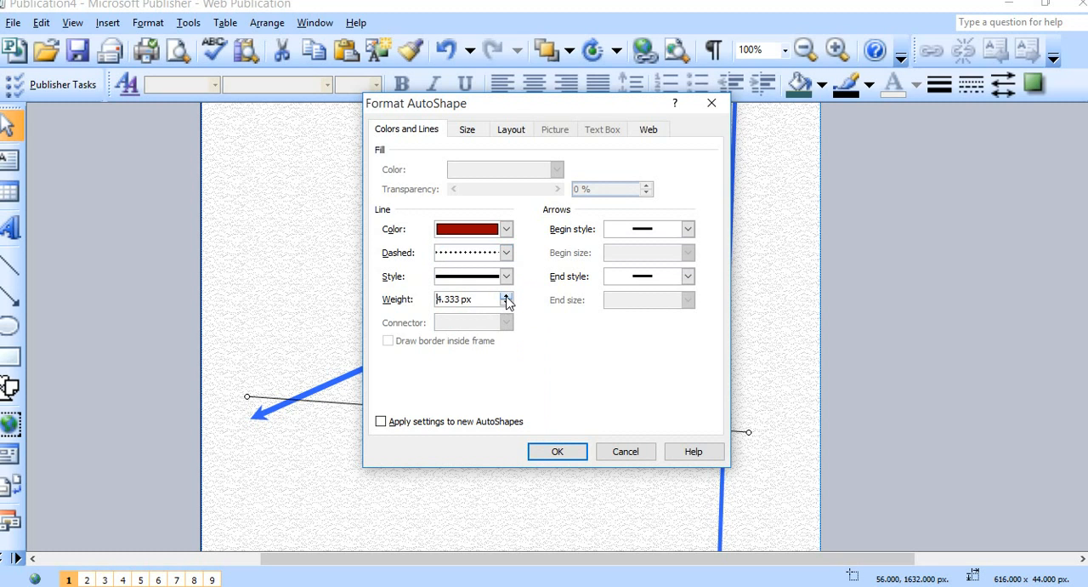
click(507, 295)
click(507, 302)
click(507, 302)
click(507, 302)
click(507, 302)
click(507, 302)
click(507, 302)
click(507, 302)
click(507, 295)
click(507, 296)
click(507, 296)
click(507, 296)
click(507, 296)
click(557, 451)
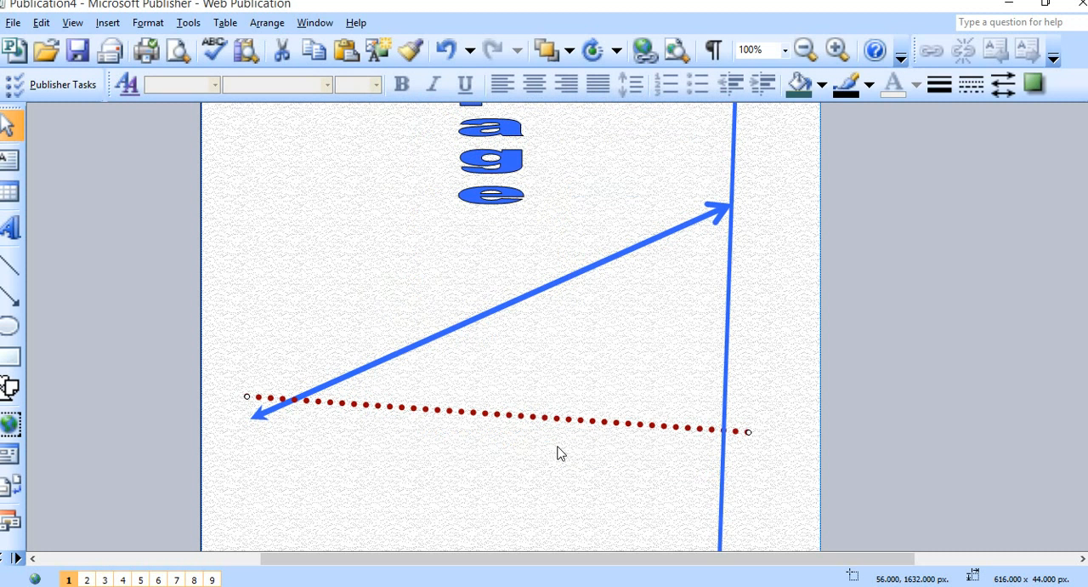
Change the vertical line's color from the blue to the same dark red as the dotted line, keeping its weight.
click(731, 286)
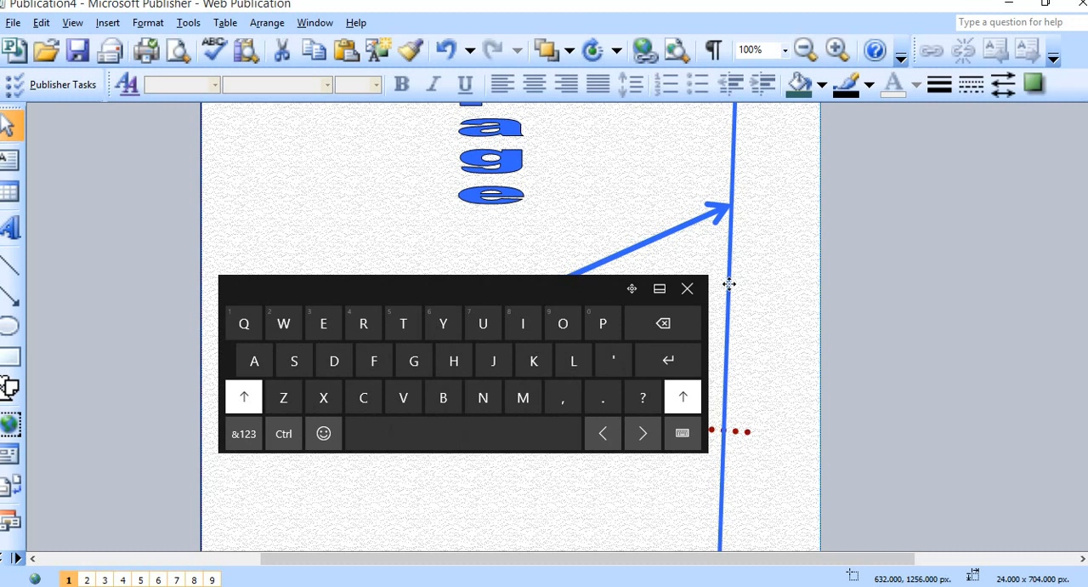
right_click(728, 285)
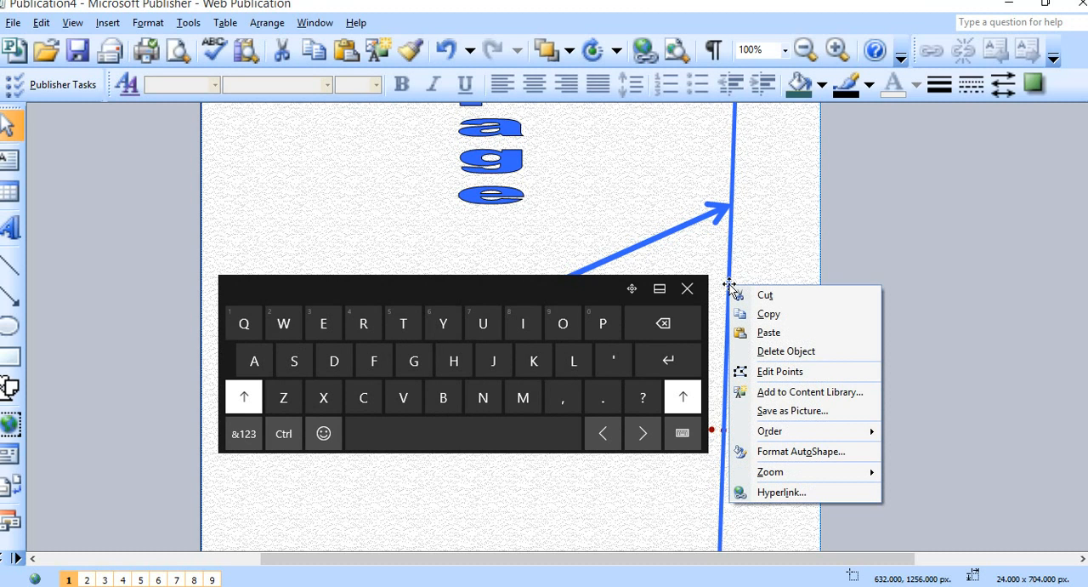
click(792, 454)
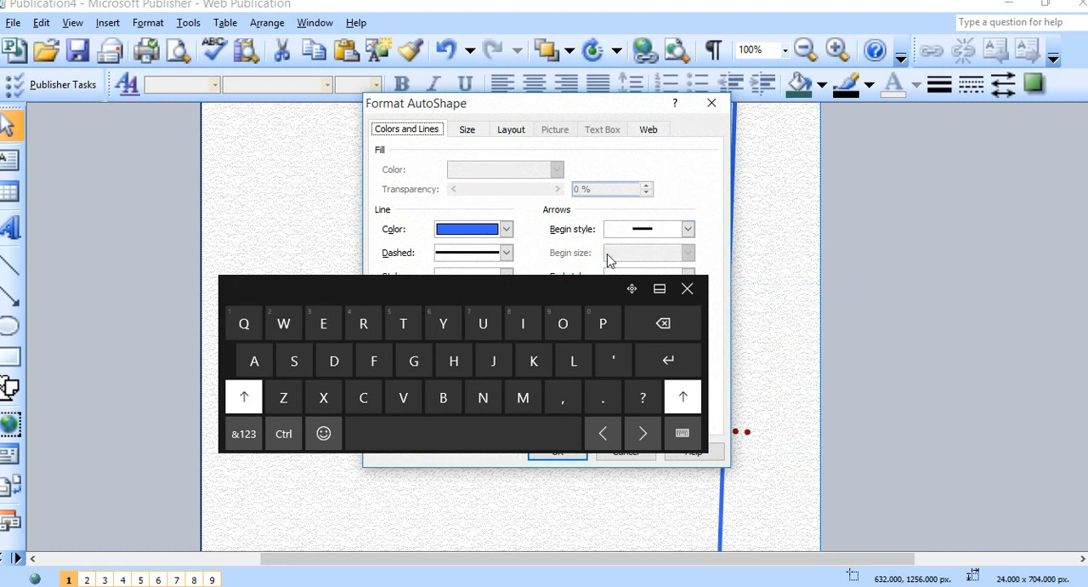
click(507, 229)
click(486, 267)
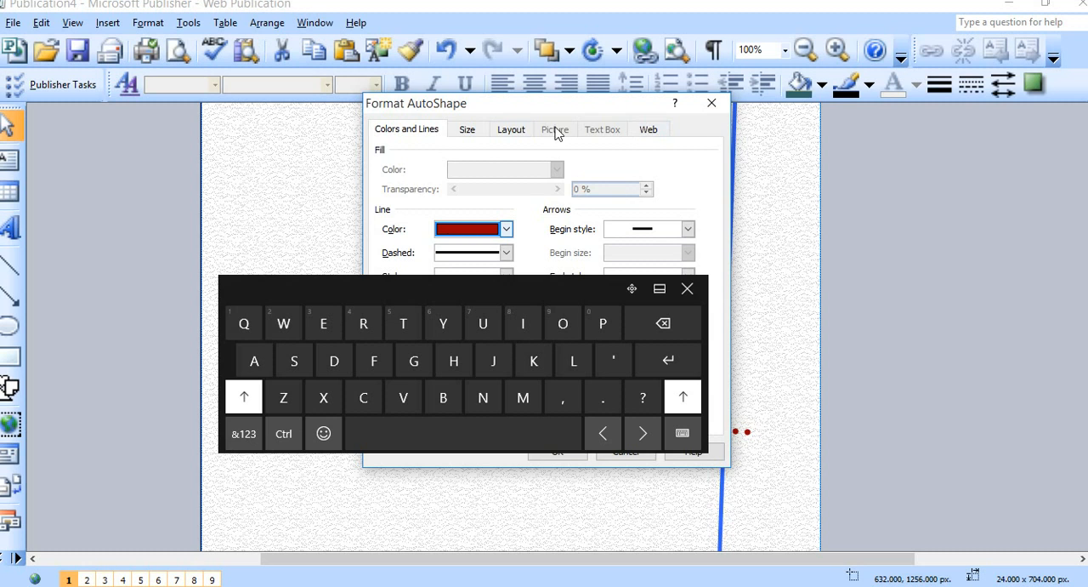
drag(498, 109, 794, 124)
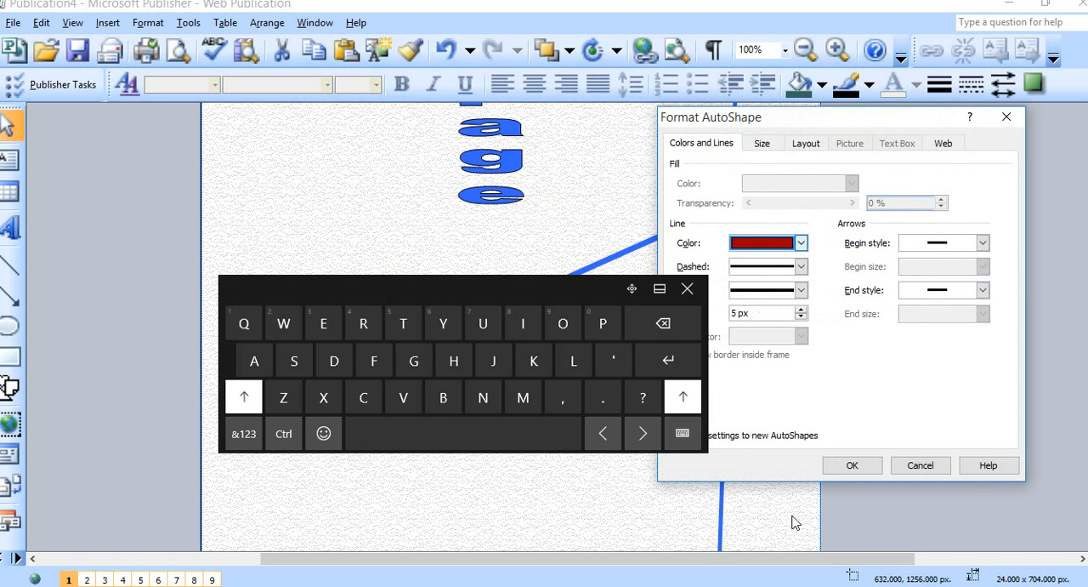
click(850, 467)
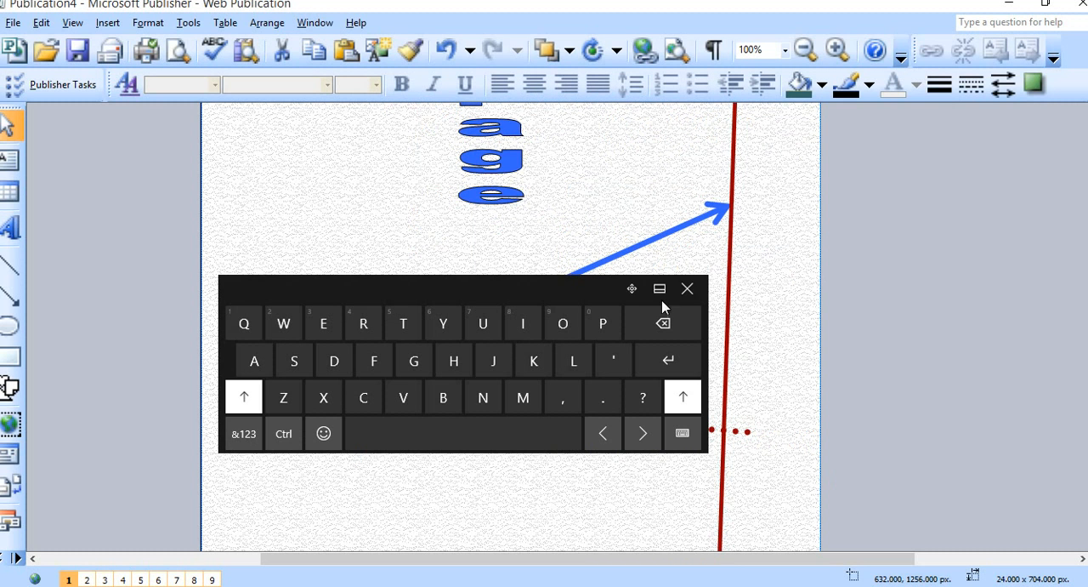
Dismiss the on-screen keyboard and review the page from the formatted lines up to the Home section.
drag(631, 288, 627, 216)
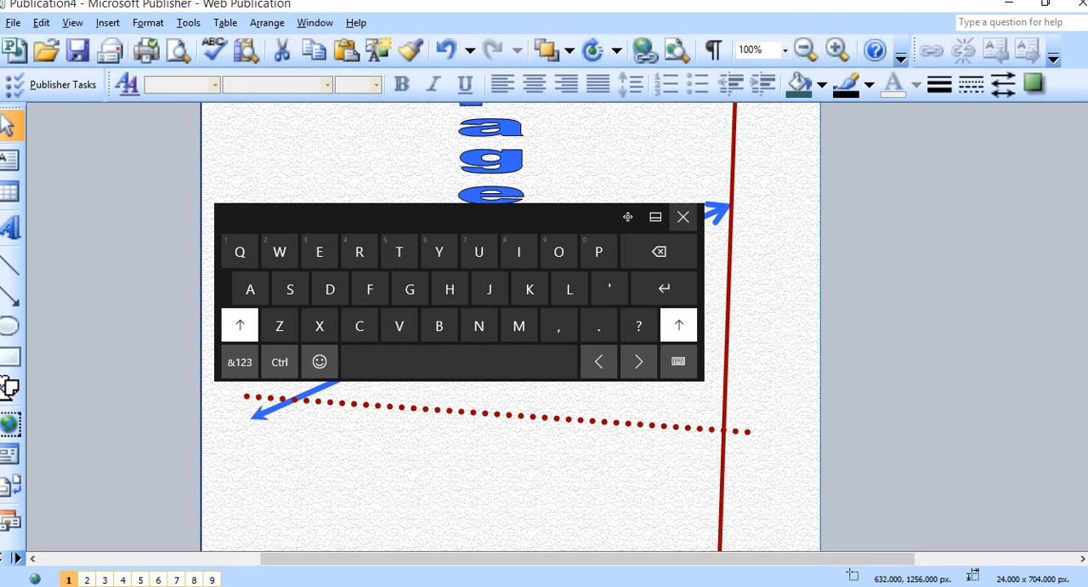
click(683, 216)
scroll(671, 396, up, 3)
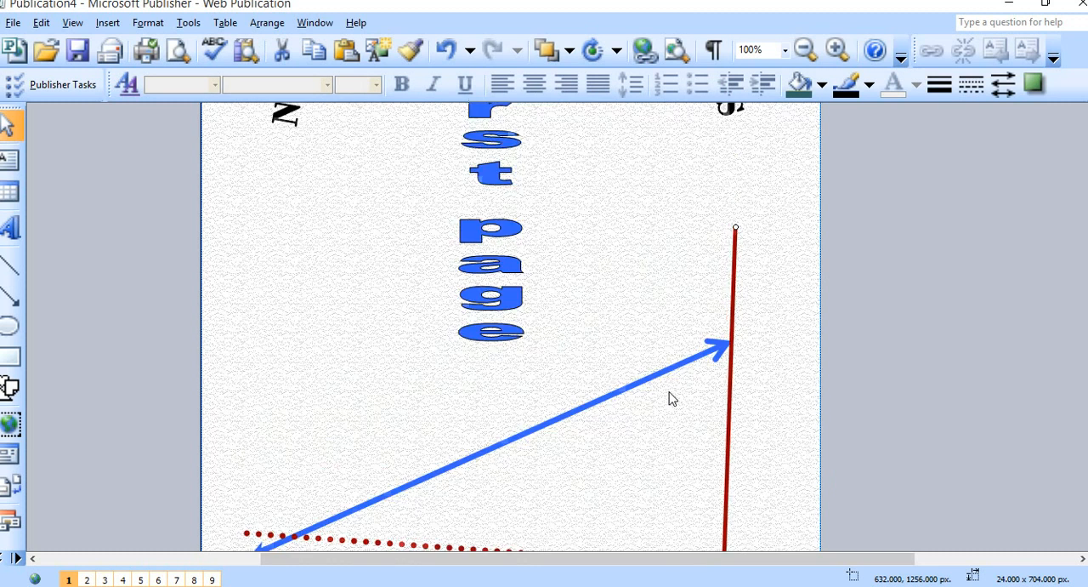
scroll(670, 394, down, 4)
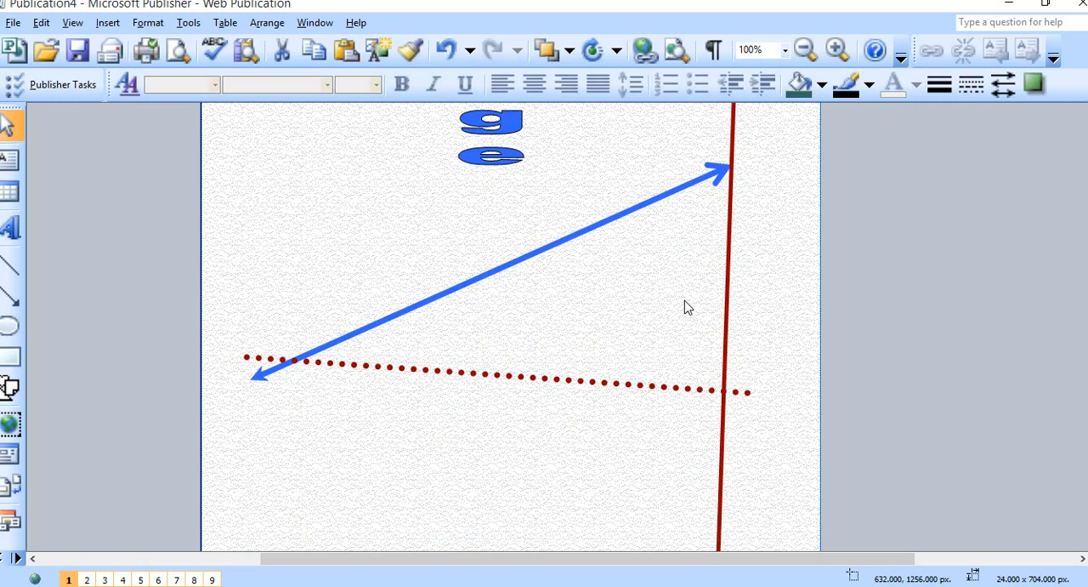
scroll(687, 308, up, 5)
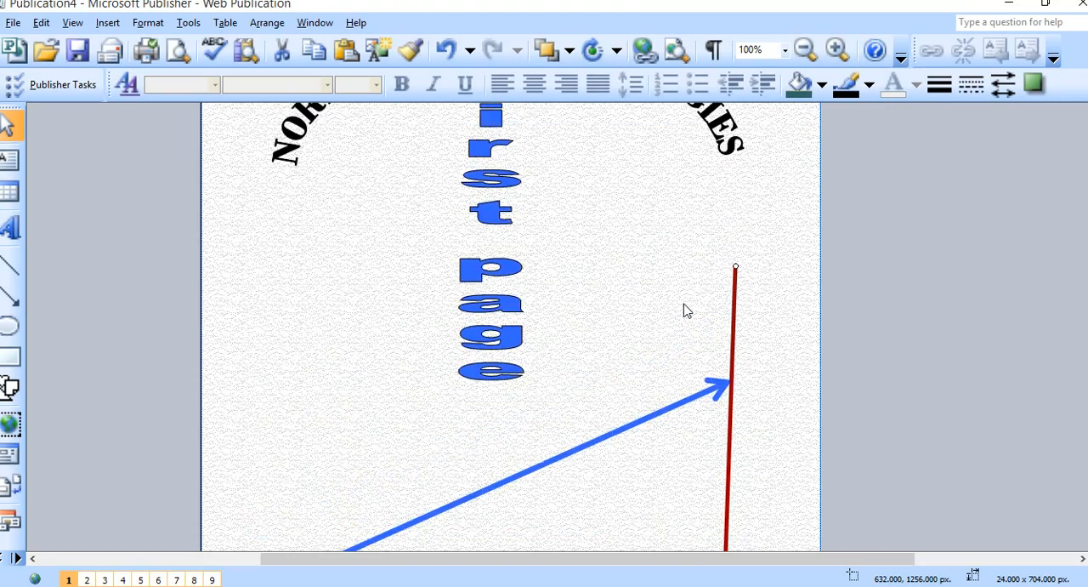
scroll(687, 310, up, 10)
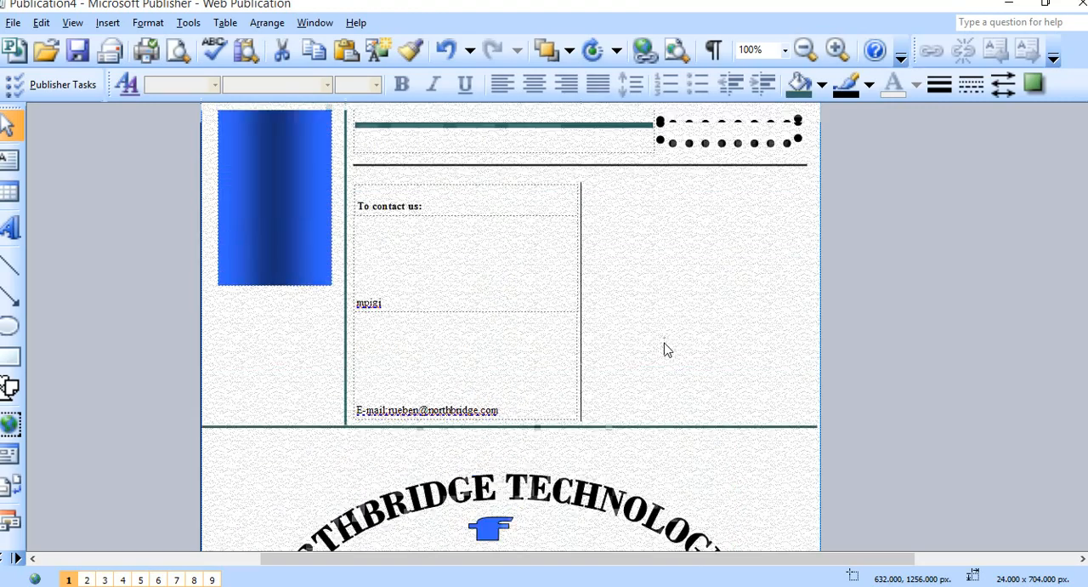
scroll(667, 349, up, 8)
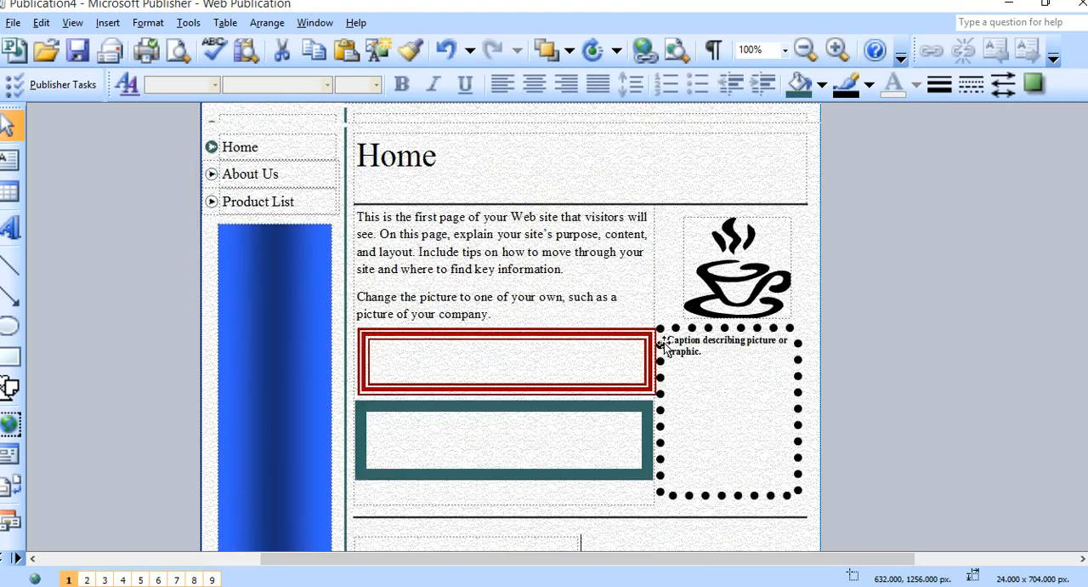
Draw a nearly horizontal line about 496 px long directly beneath the Home heading.
scroll(663, 346, up, 1)
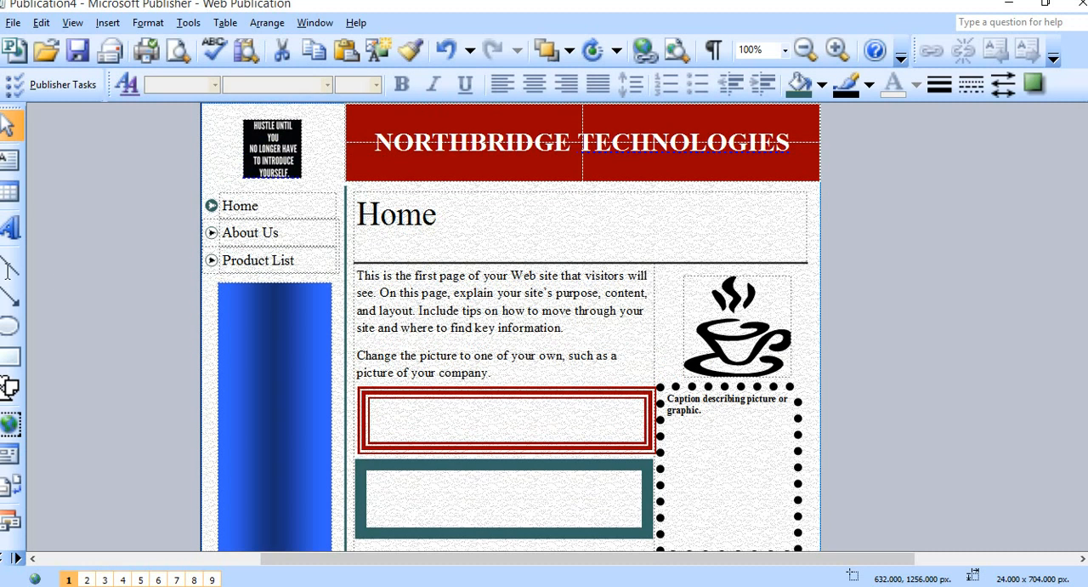
click(11, 265)
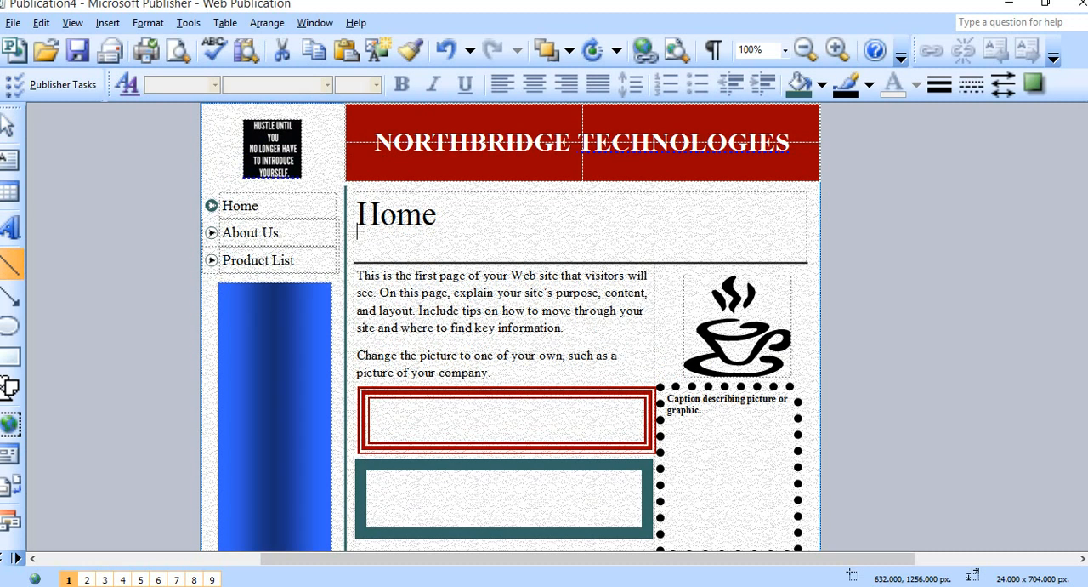
mouse_move(357, 230)
mouse_down()
mouse_move(729, 239)
mouse_move(763, 227)
mouse_up()
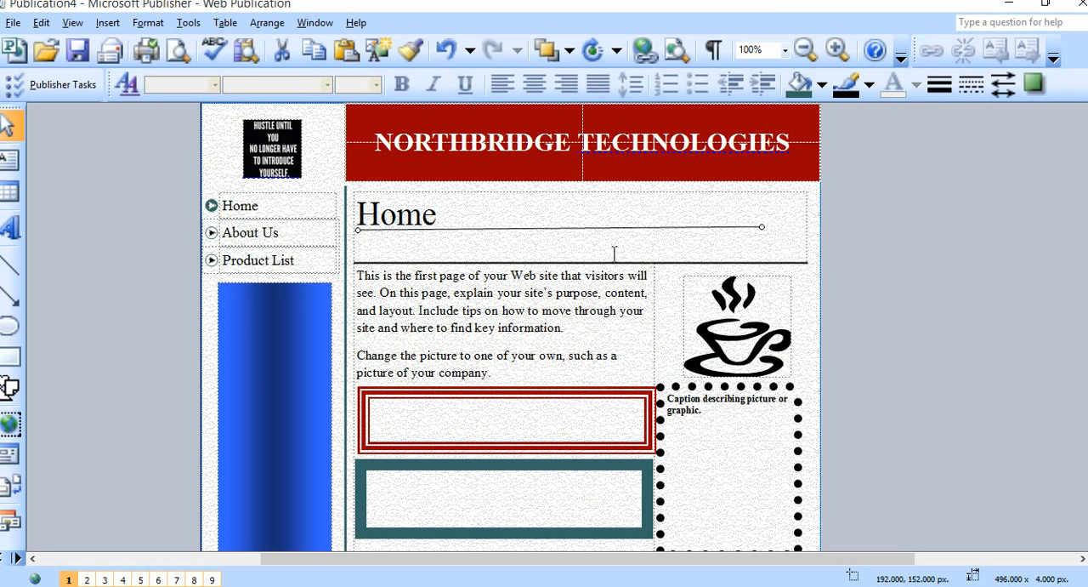
Set the color of the new line under the Home heading to bright red from the standard color palette.
right_click(627, 227)
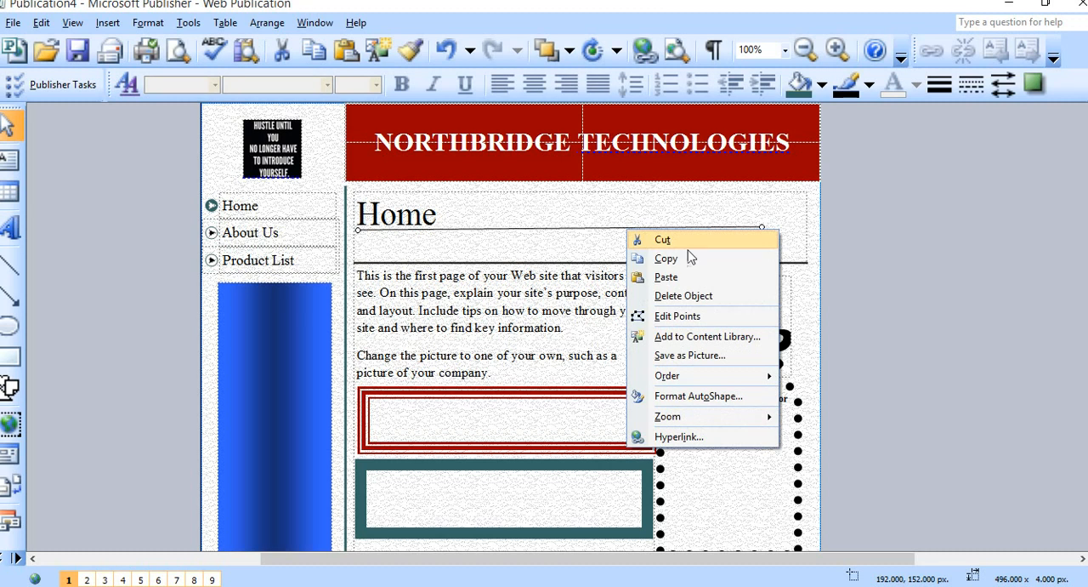
click(723, 396)
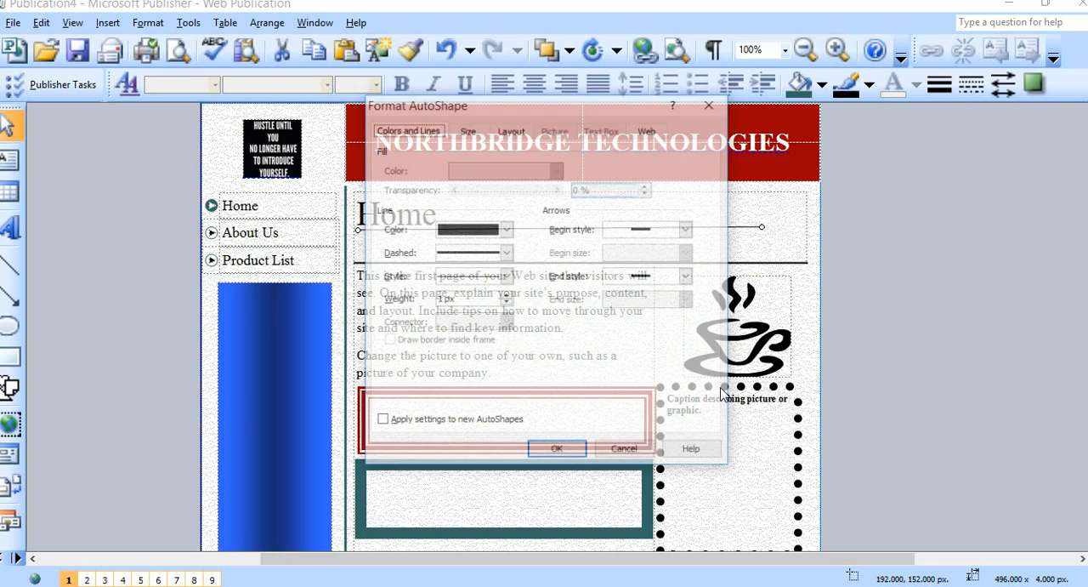
click(507, 229)
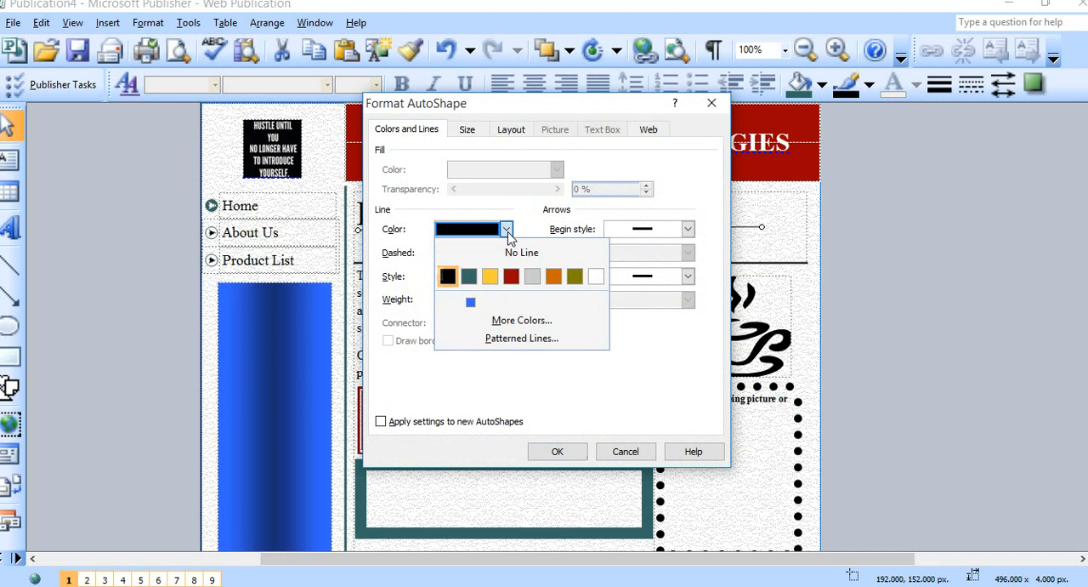
click(536, 322)
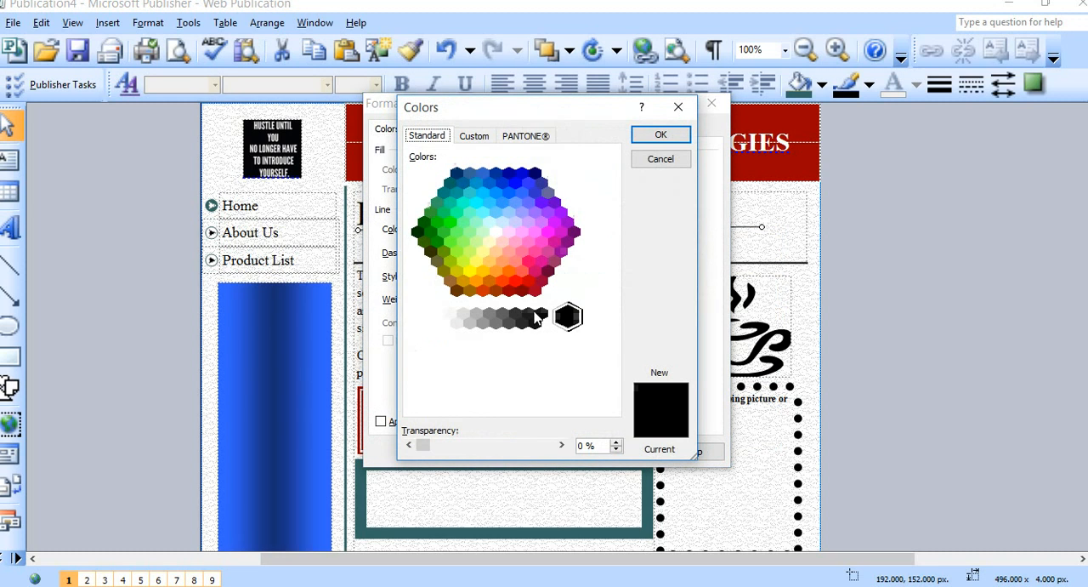
click(516, 282)
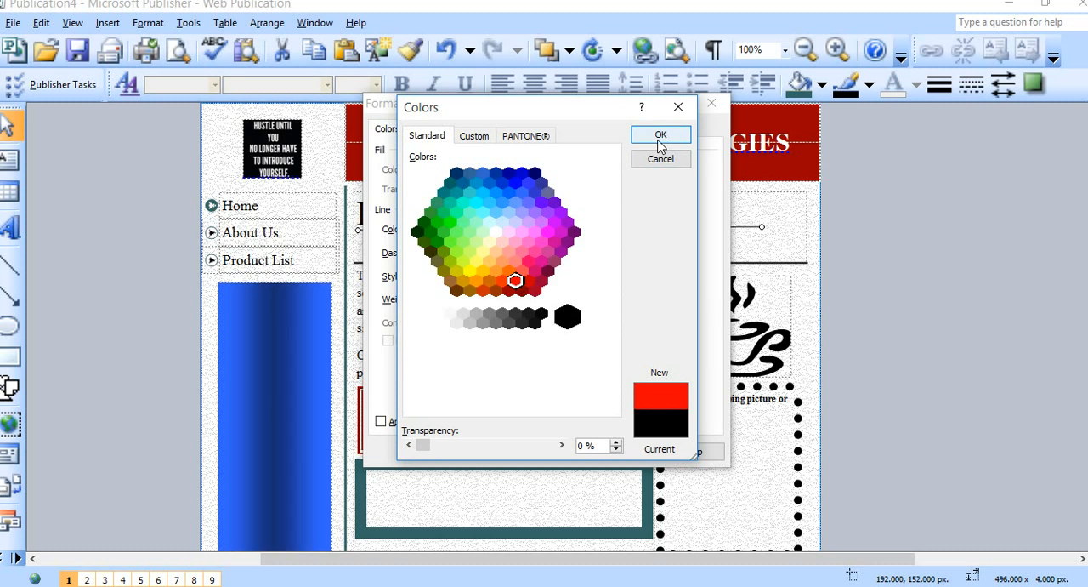
click(660, 135)
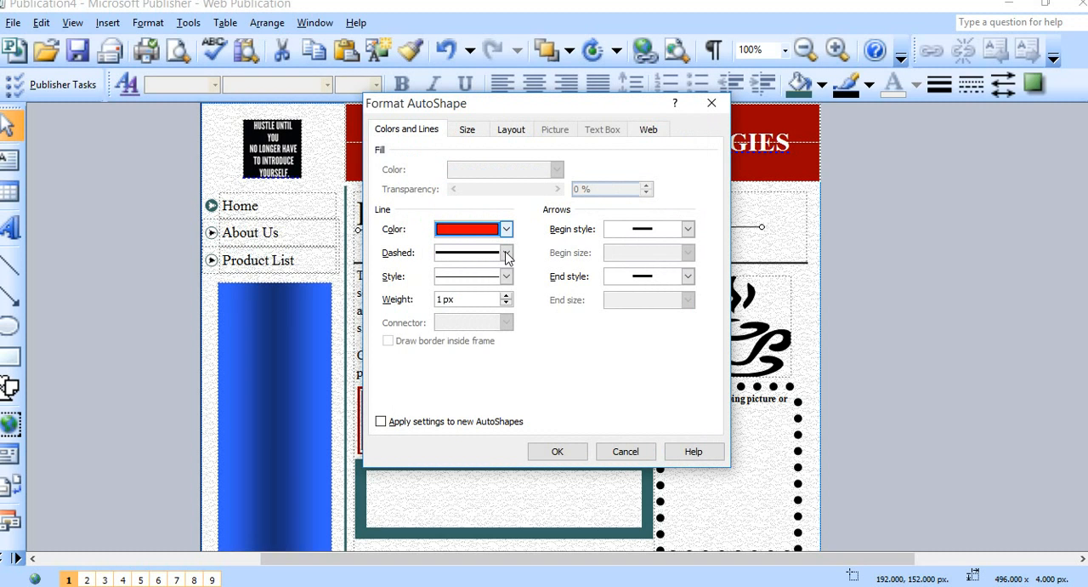
Apply the 6 pt triple-line style to the red line, then level and extend it to about 584 px across the content area.
click(506, 276)
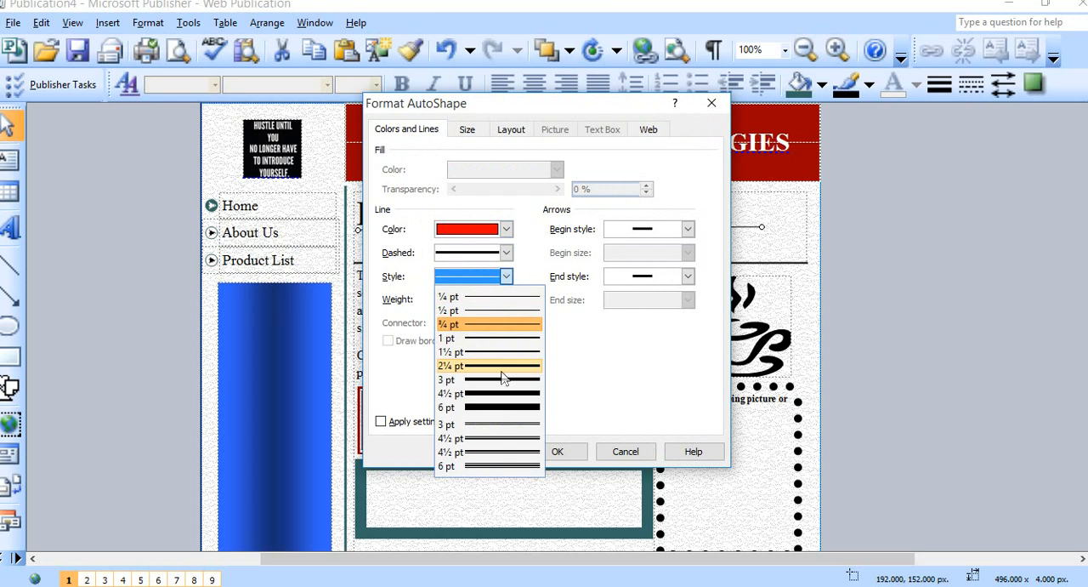
click(498, 465)
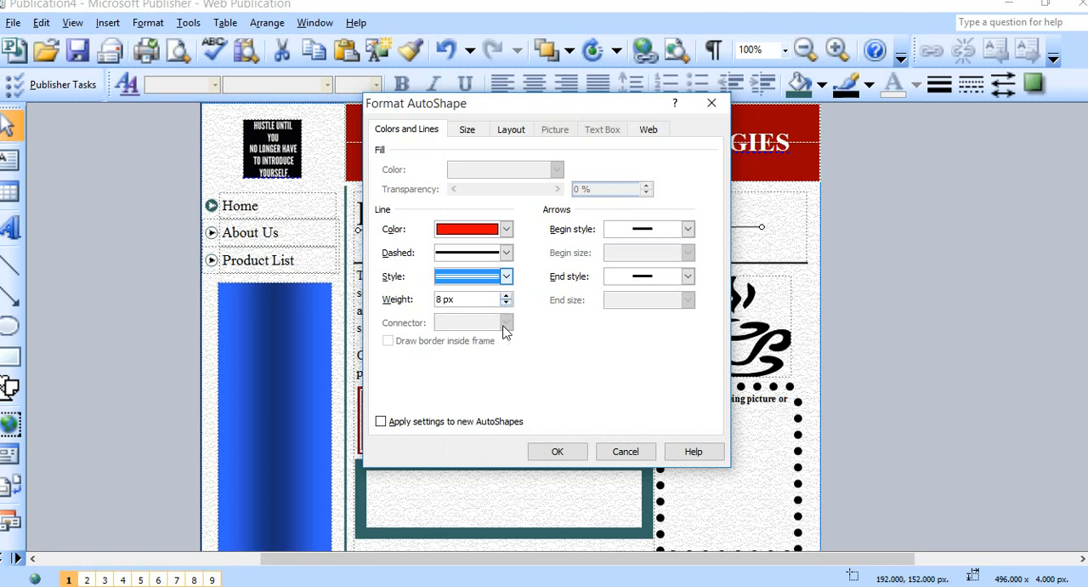
click(558, 450)
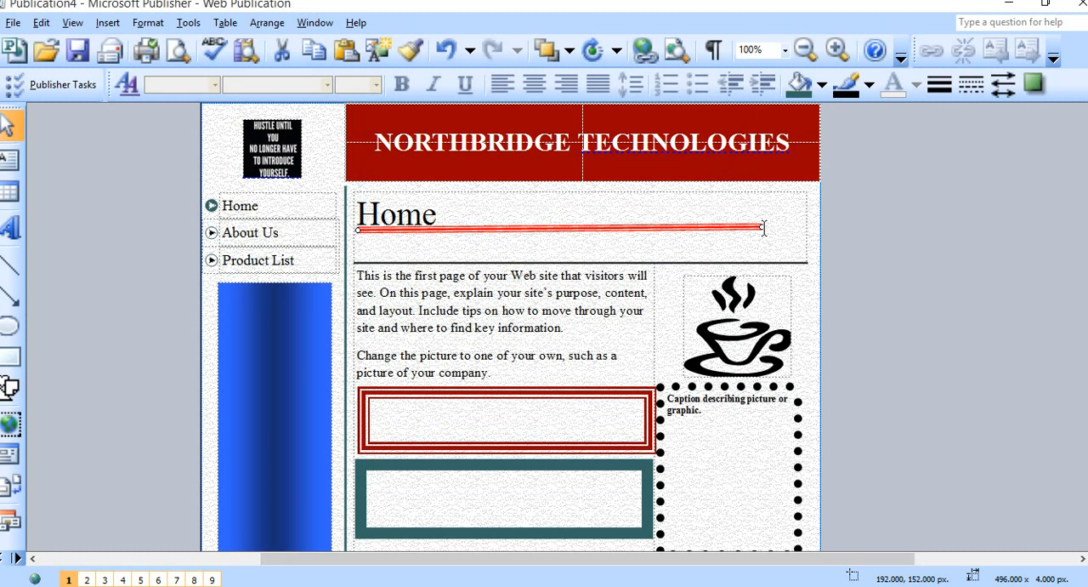
drag(762, 227, 821, 229)
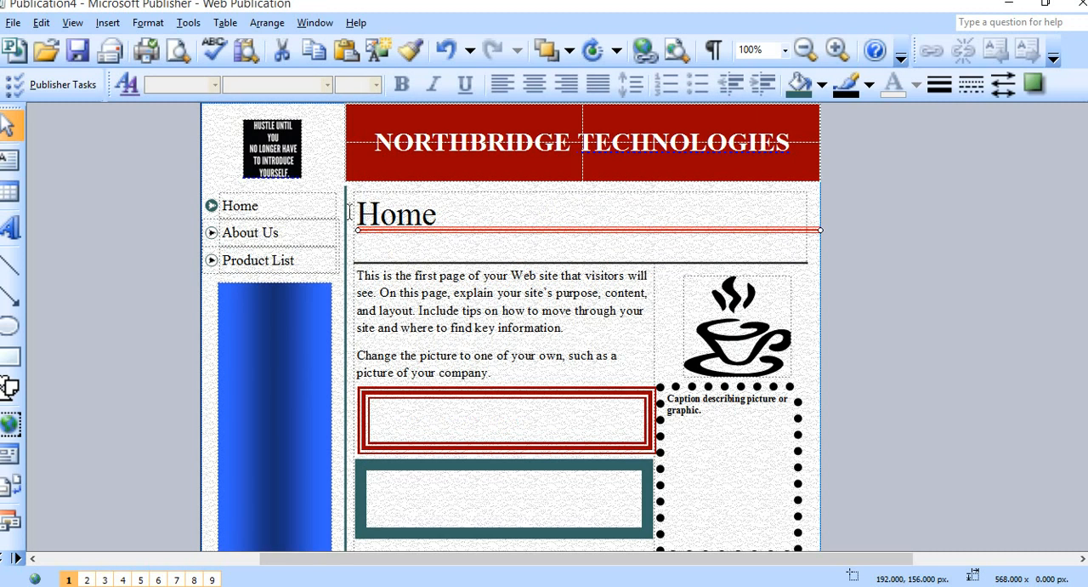
drag(358, 229, 348, 251)
Duplicate the red line and stretch the copy into a diagonal of about 584 x 320 px starting at the original line's left end.
right_click(501, 230)
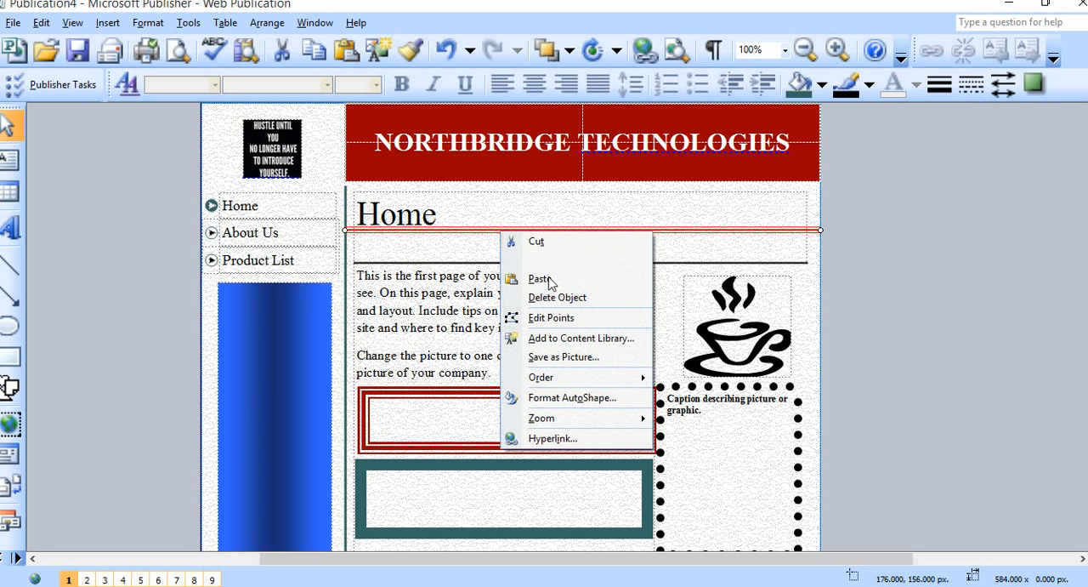
click(545, 260)
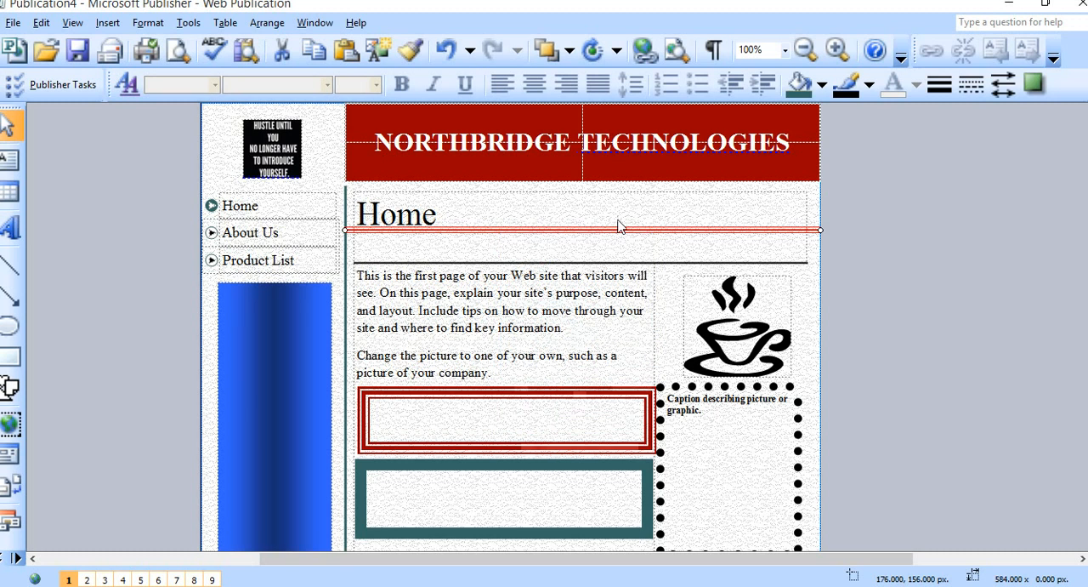
right_click(637, 212)
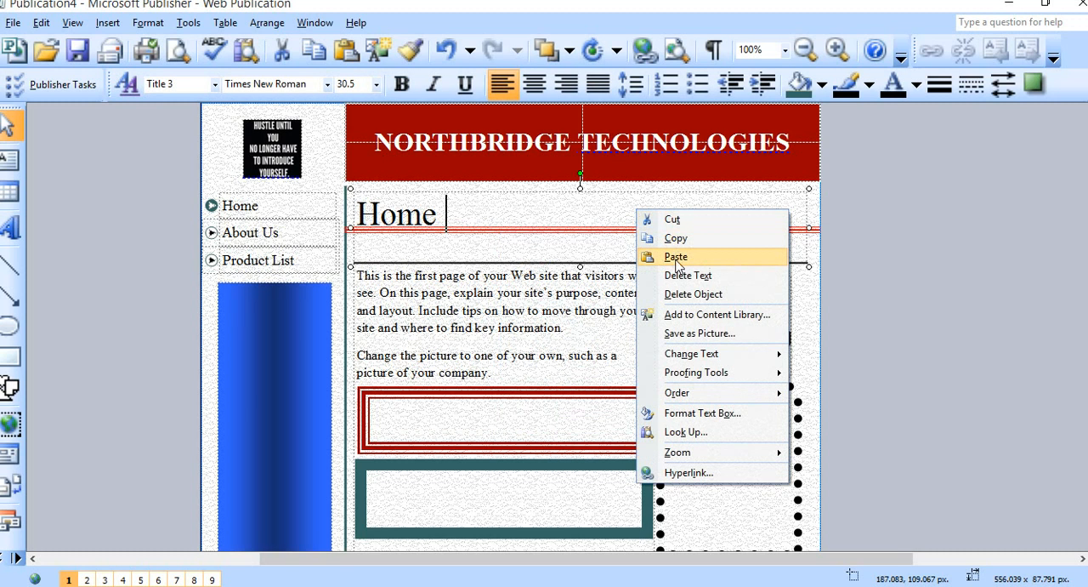
click(675, 256)
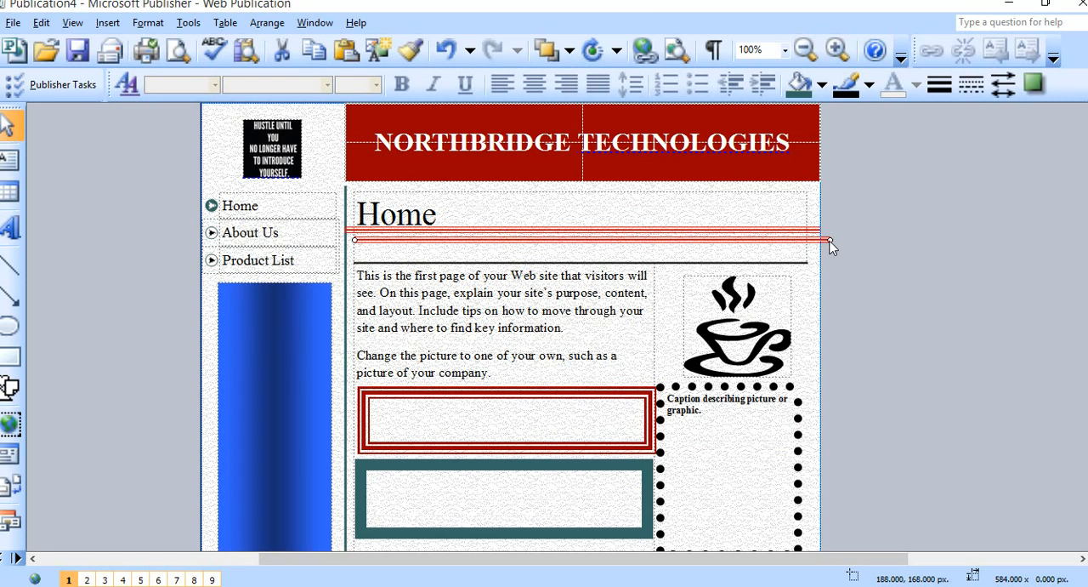
drag(830, 241, 821, 487)
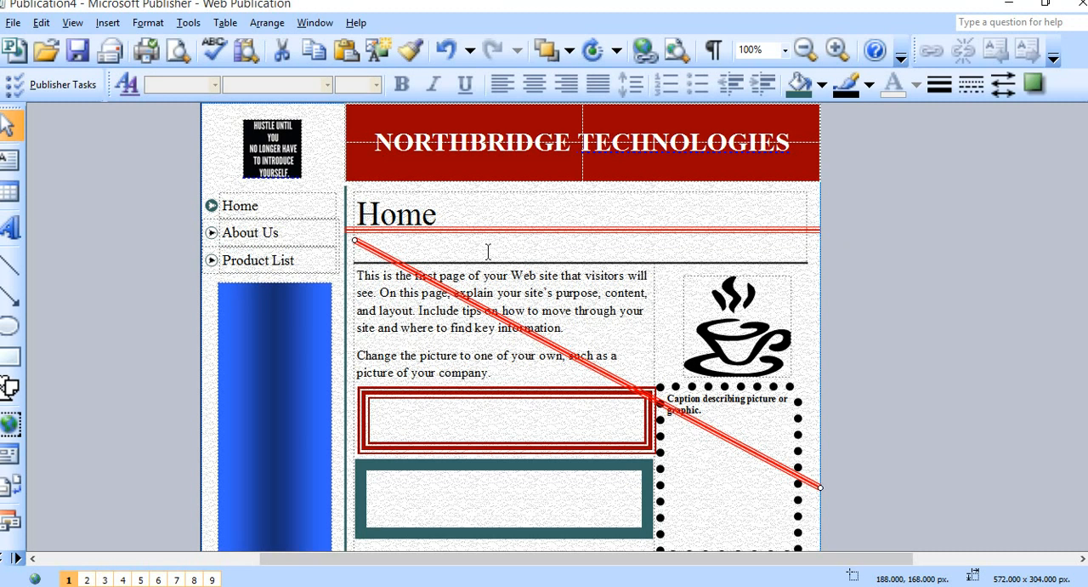
drag(357, 242, 345, 227)
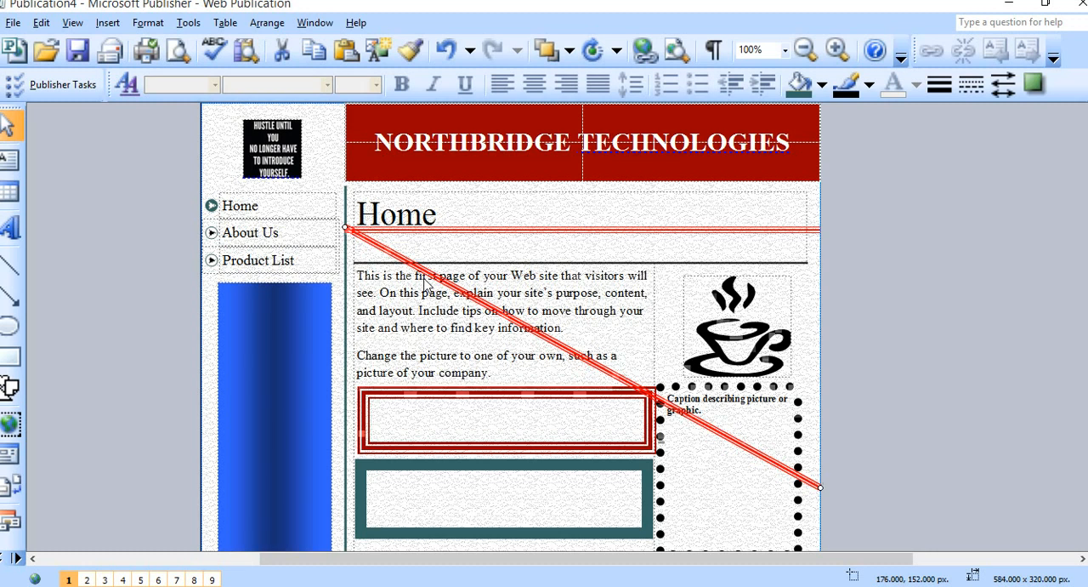
Format the diagonal line with the dark teal color and a 4½ pt double-line style.
right_click(562, 345)
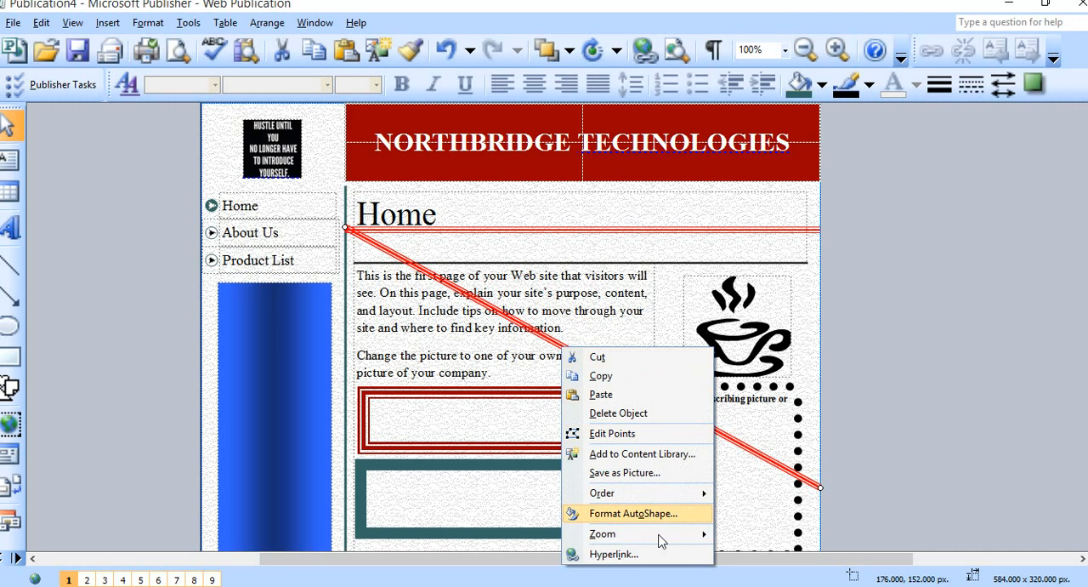
click(684, 514)
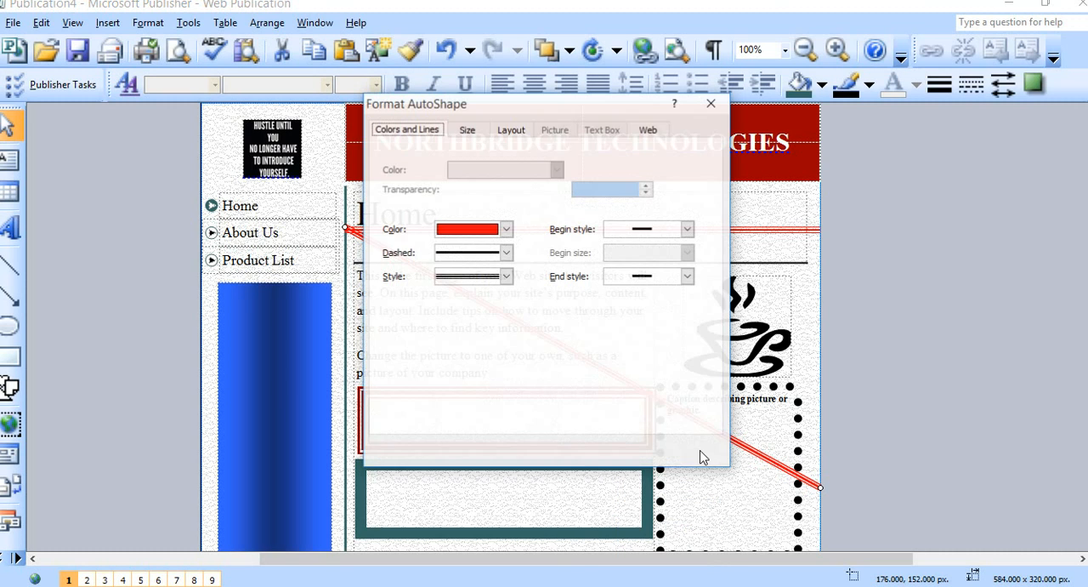
click(506, 229)
click(469, 276)
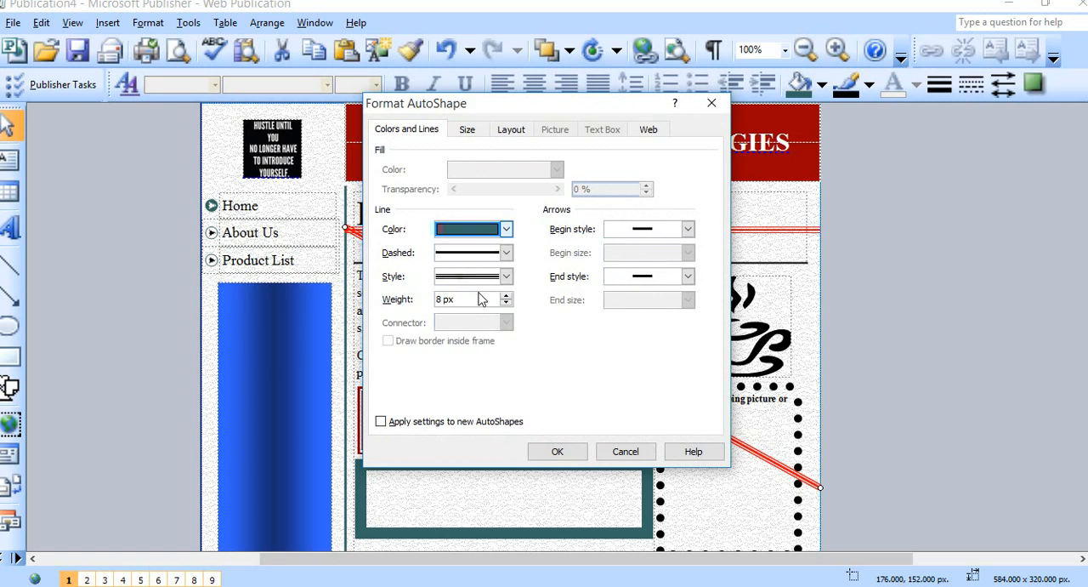
click(506, 277)
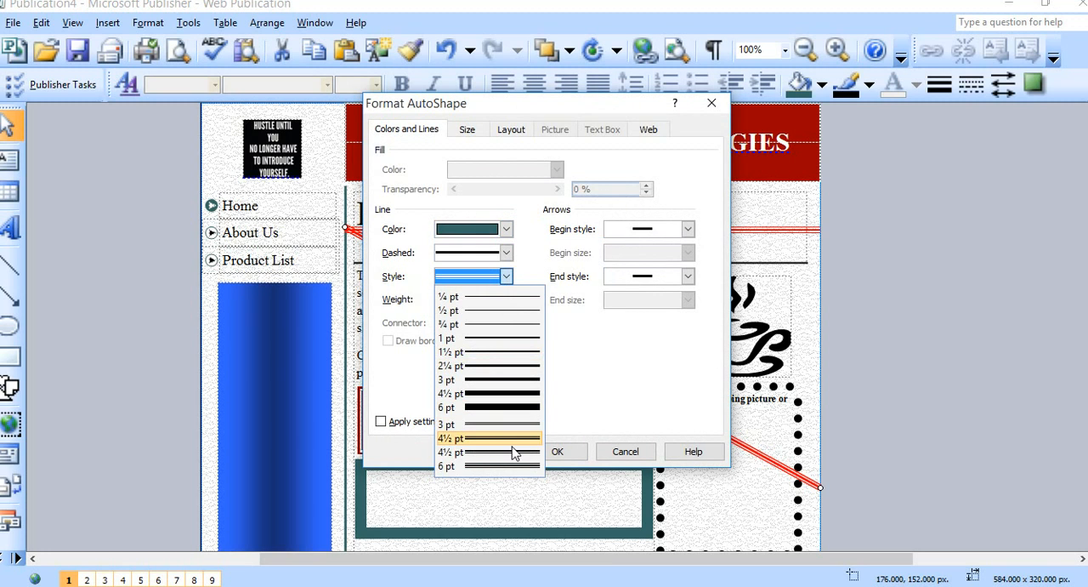
click(516, 465)
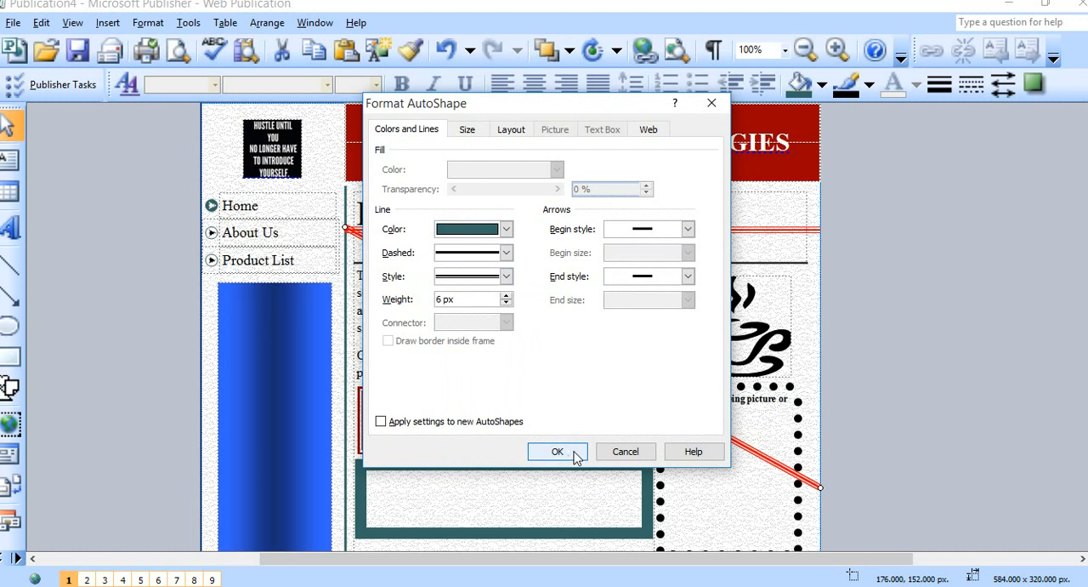
click(572, 456)
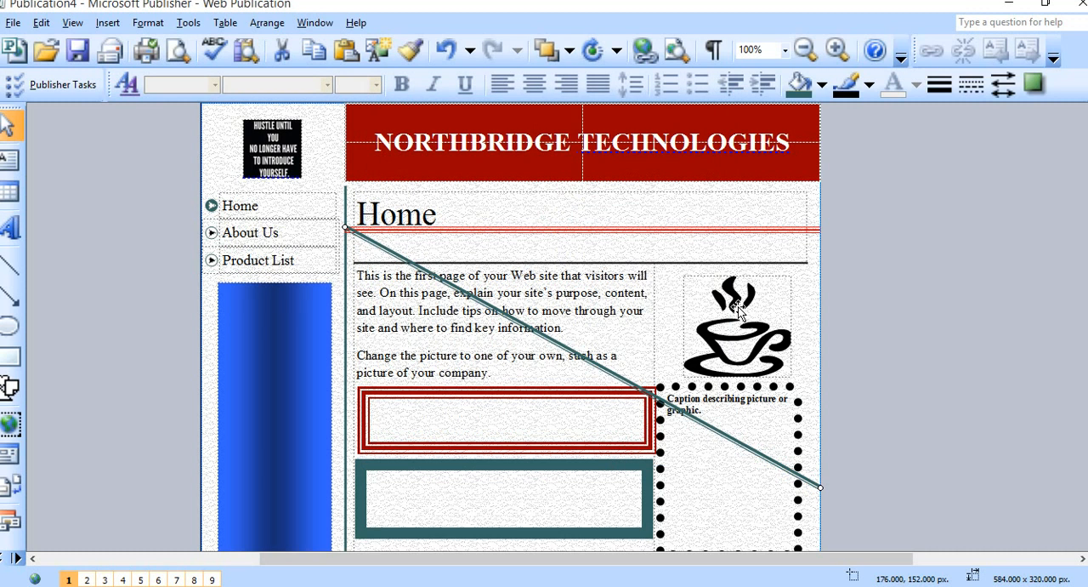